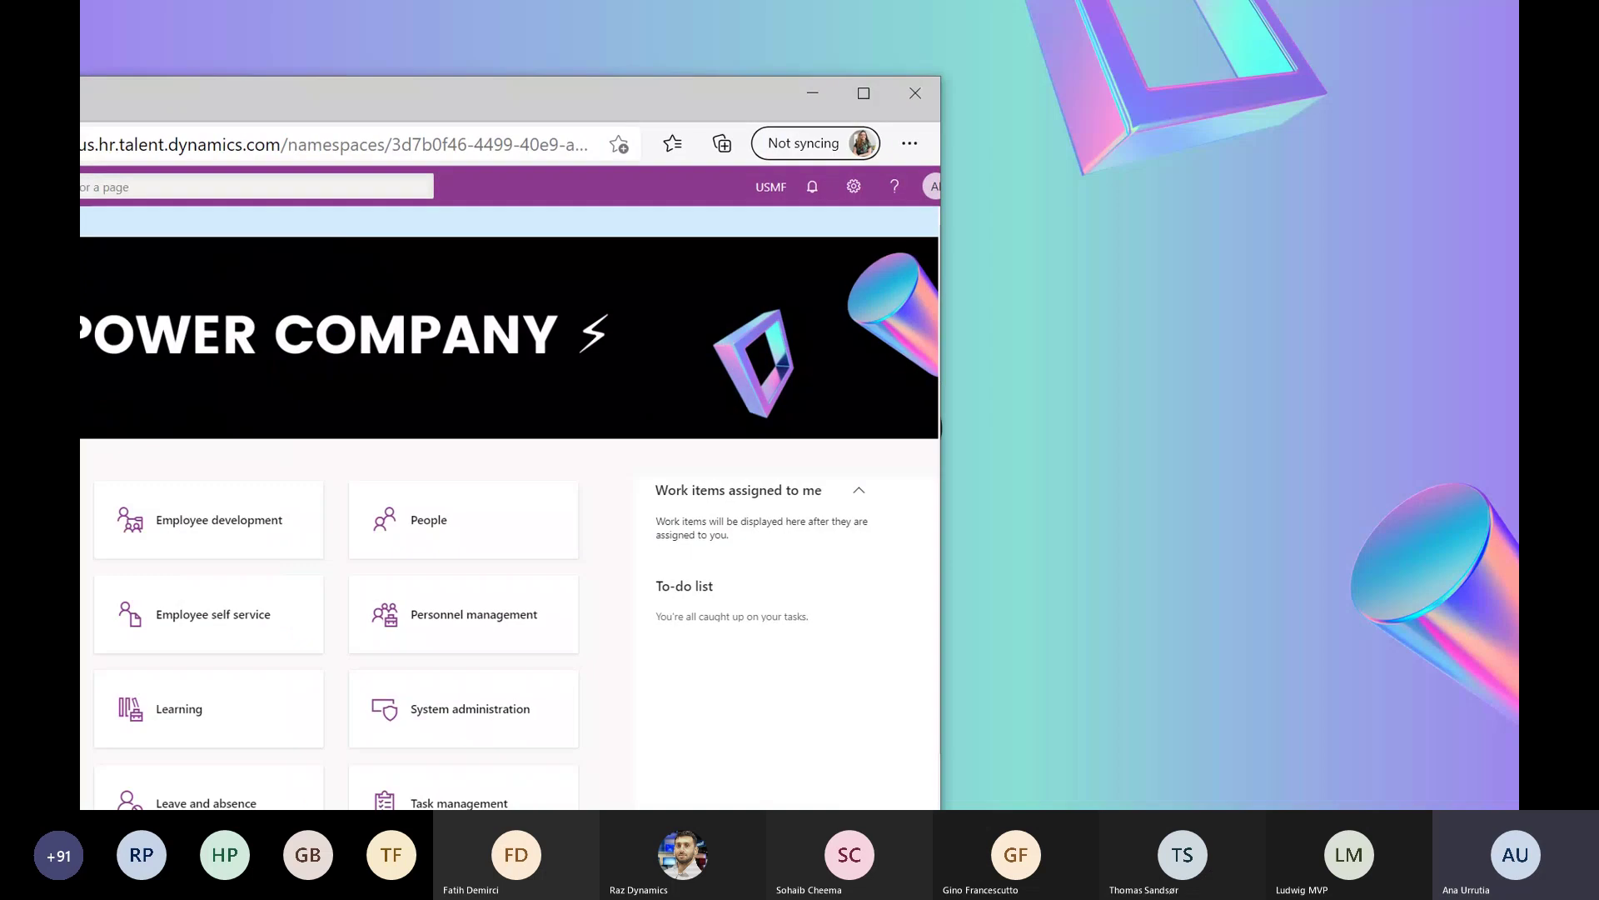
Maximize the browser window and look over the dashboard's workspace tiles, calendar and to-do list.
double_click(233, 73)
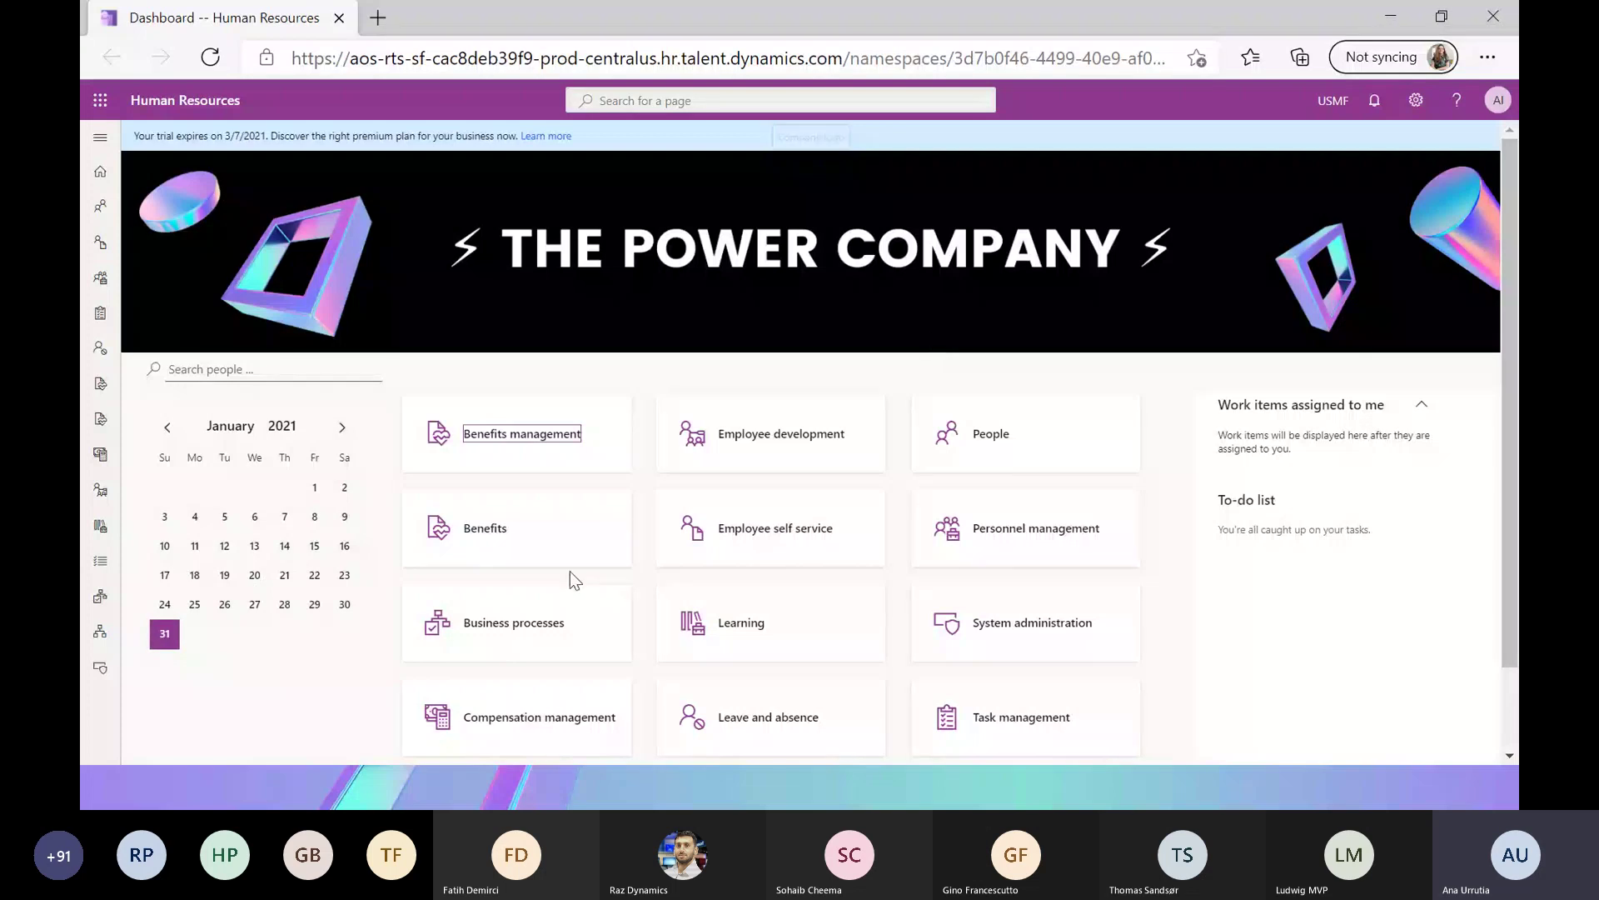
left_click(367, 642)
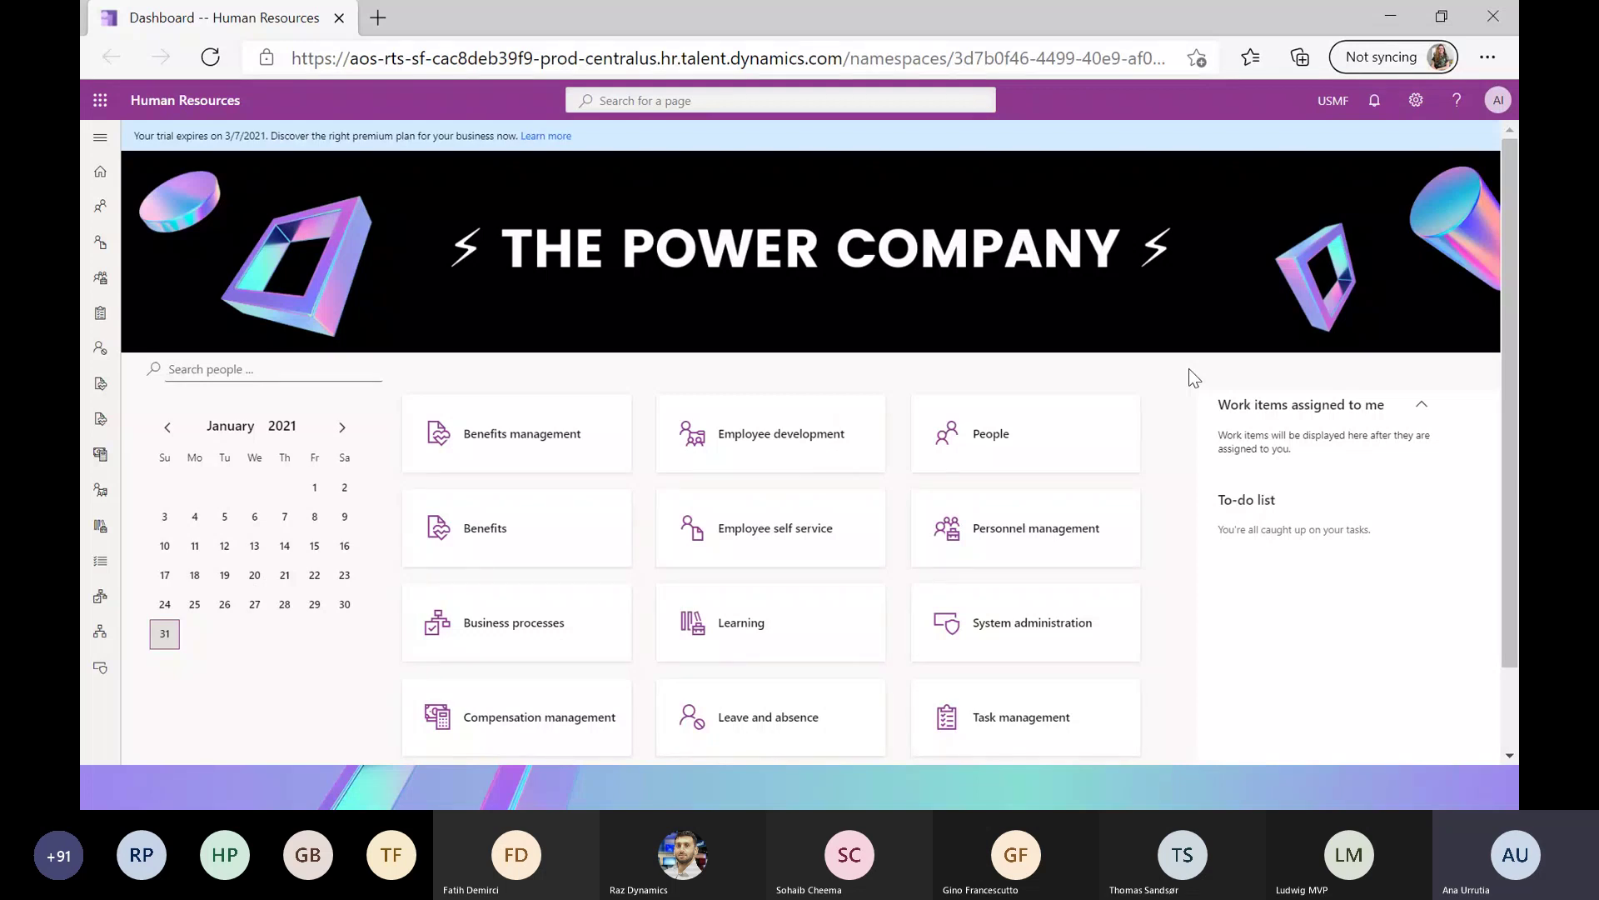
scroll(1174, 331, "down", 1)
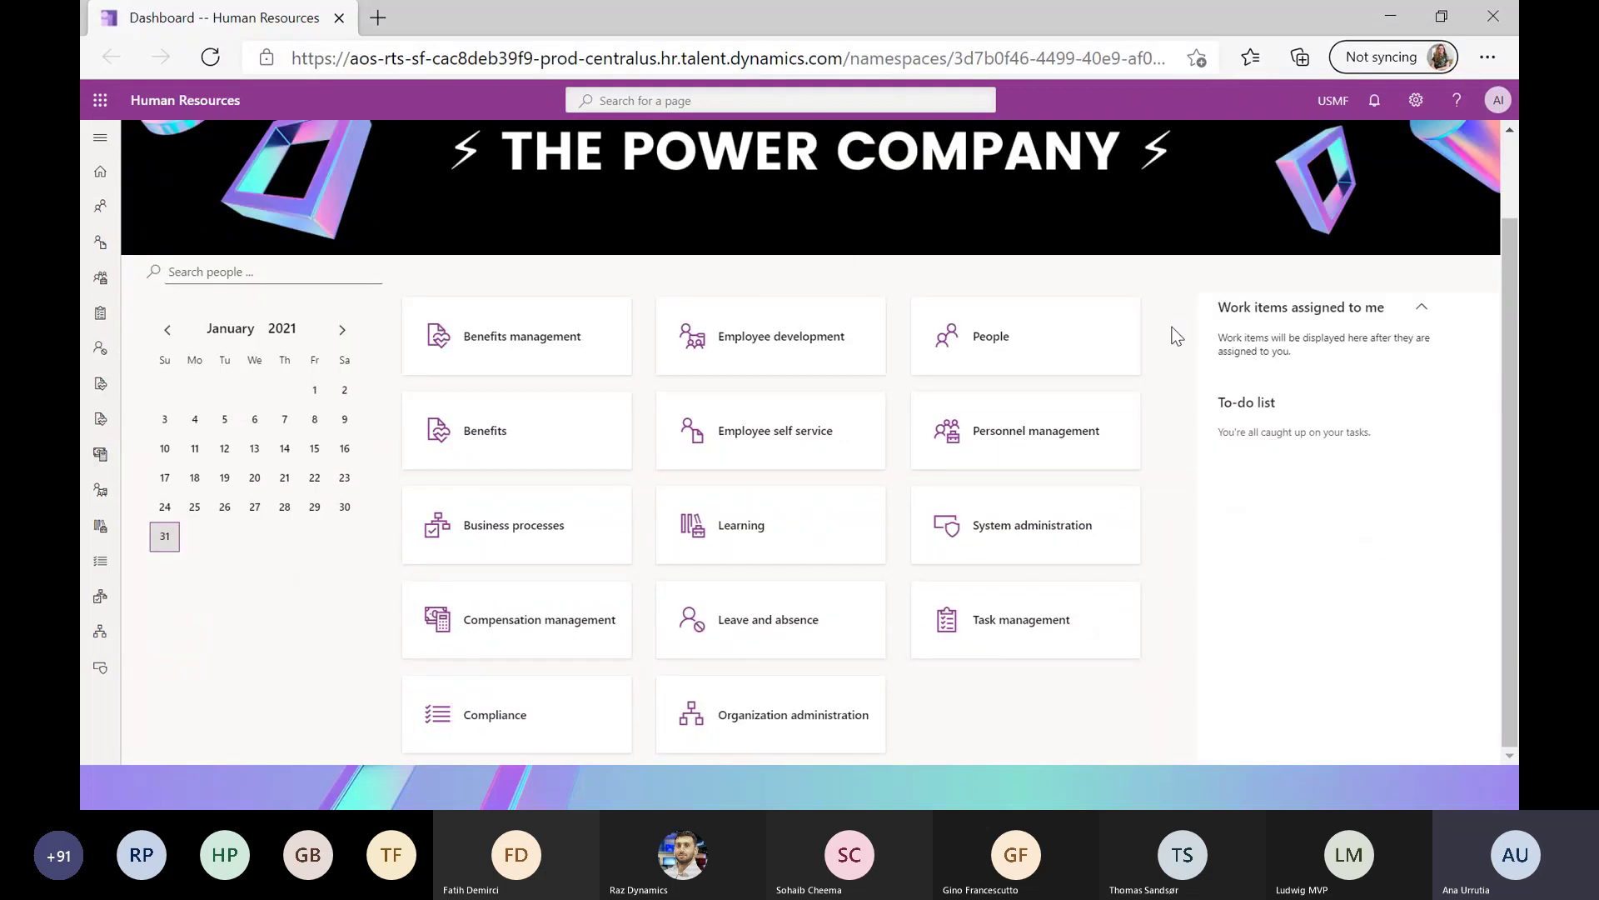
scroll(1171, 326, "up", 1)
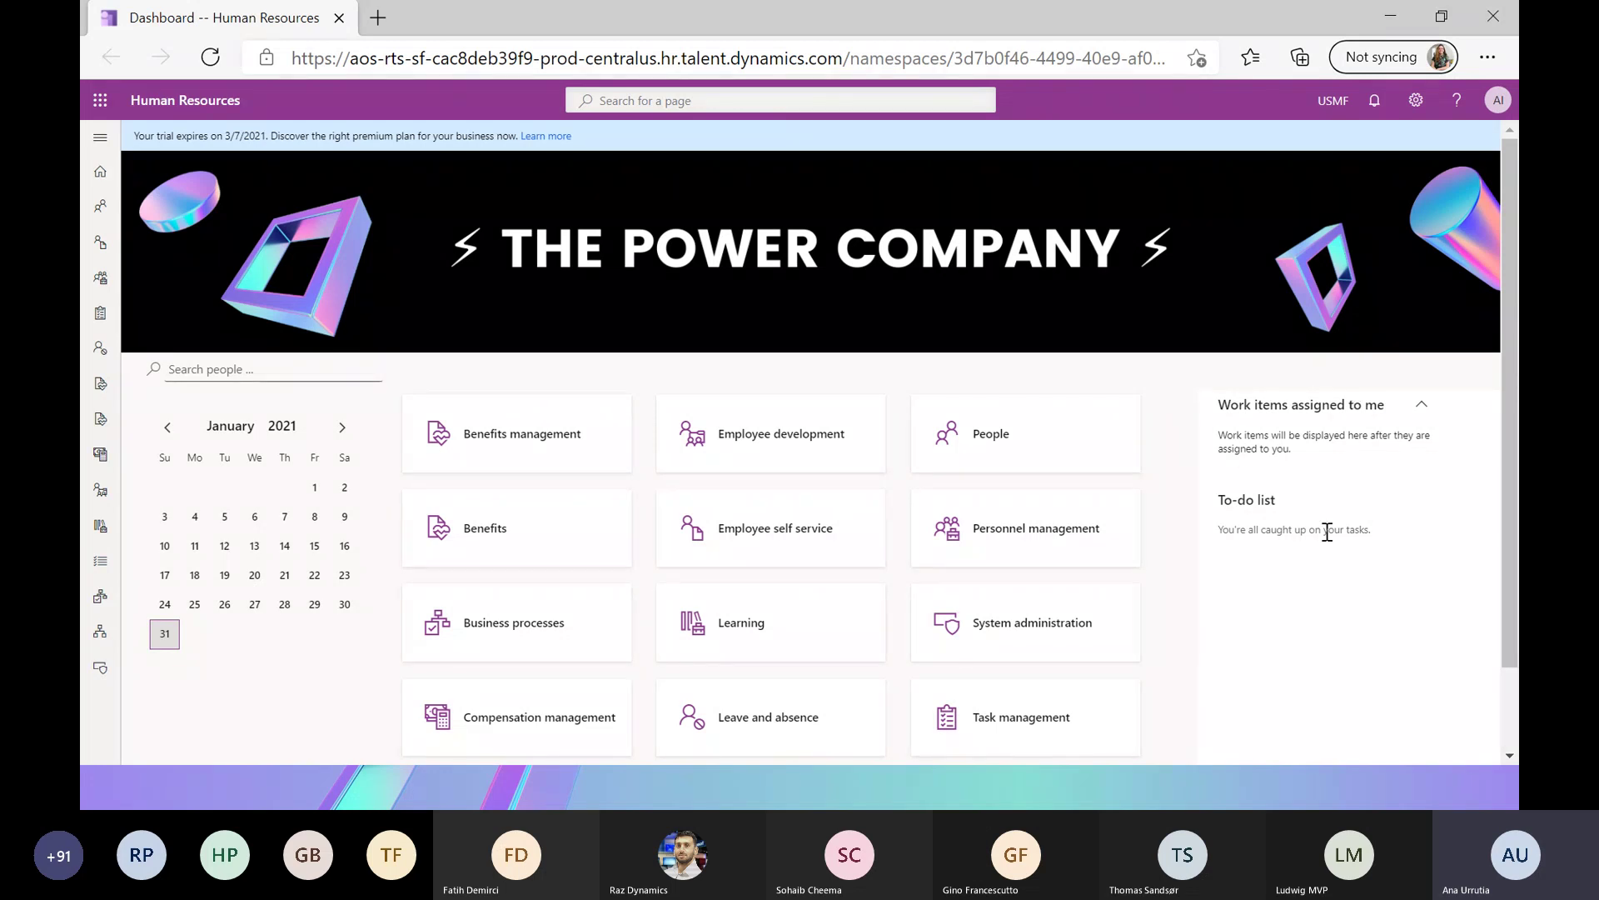
left_click_drag(1273, 530, 1294, 533)
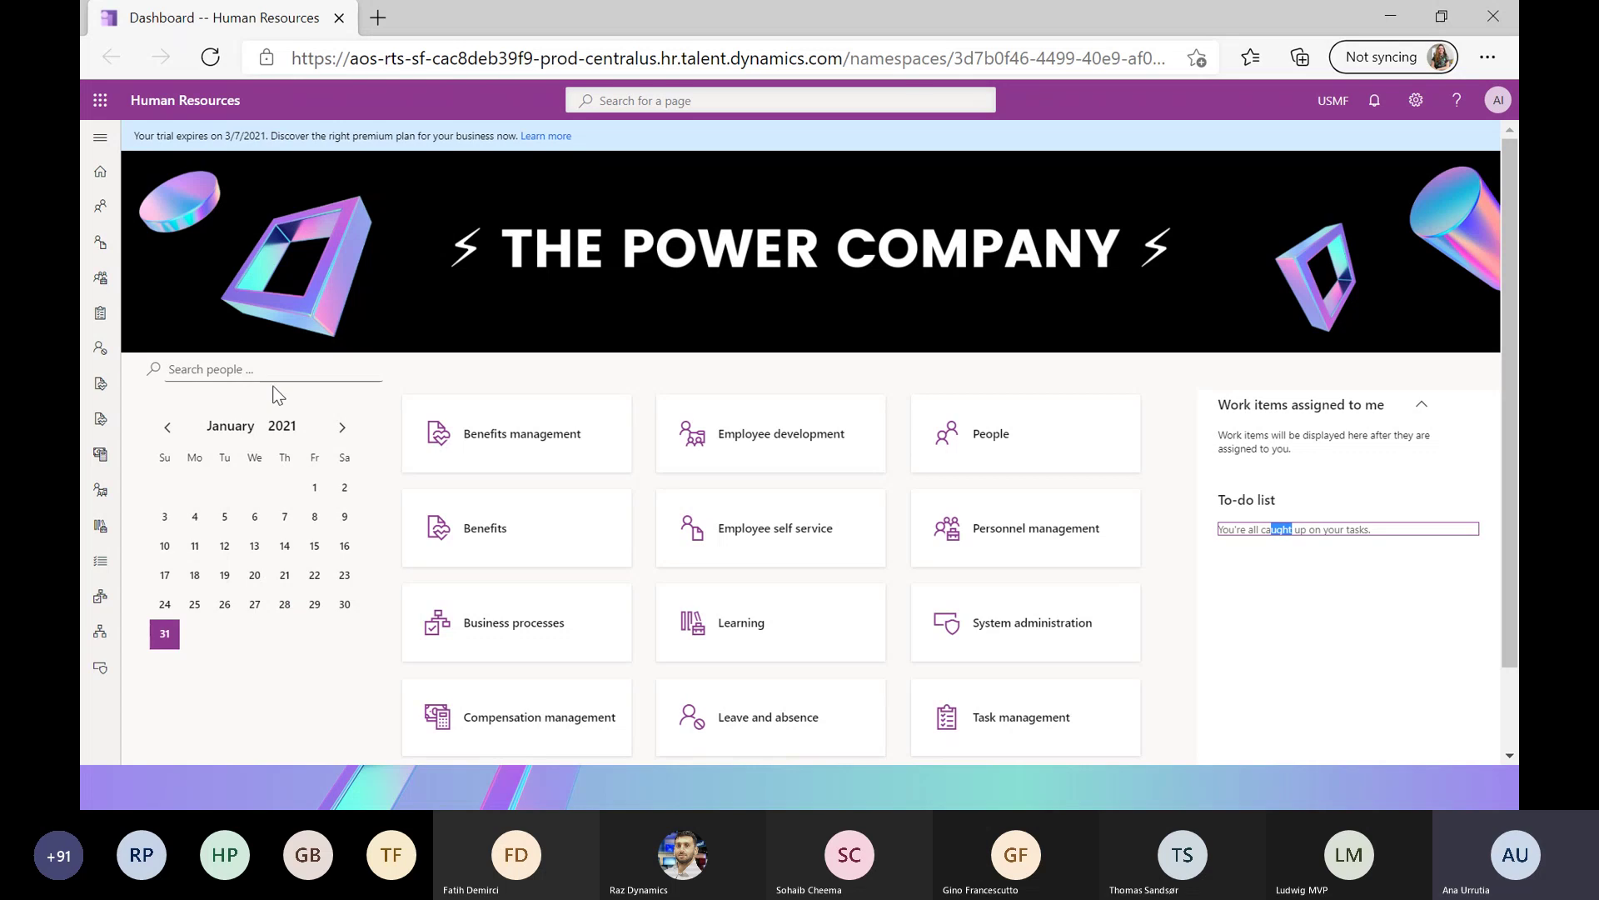
left_click(282, 667)
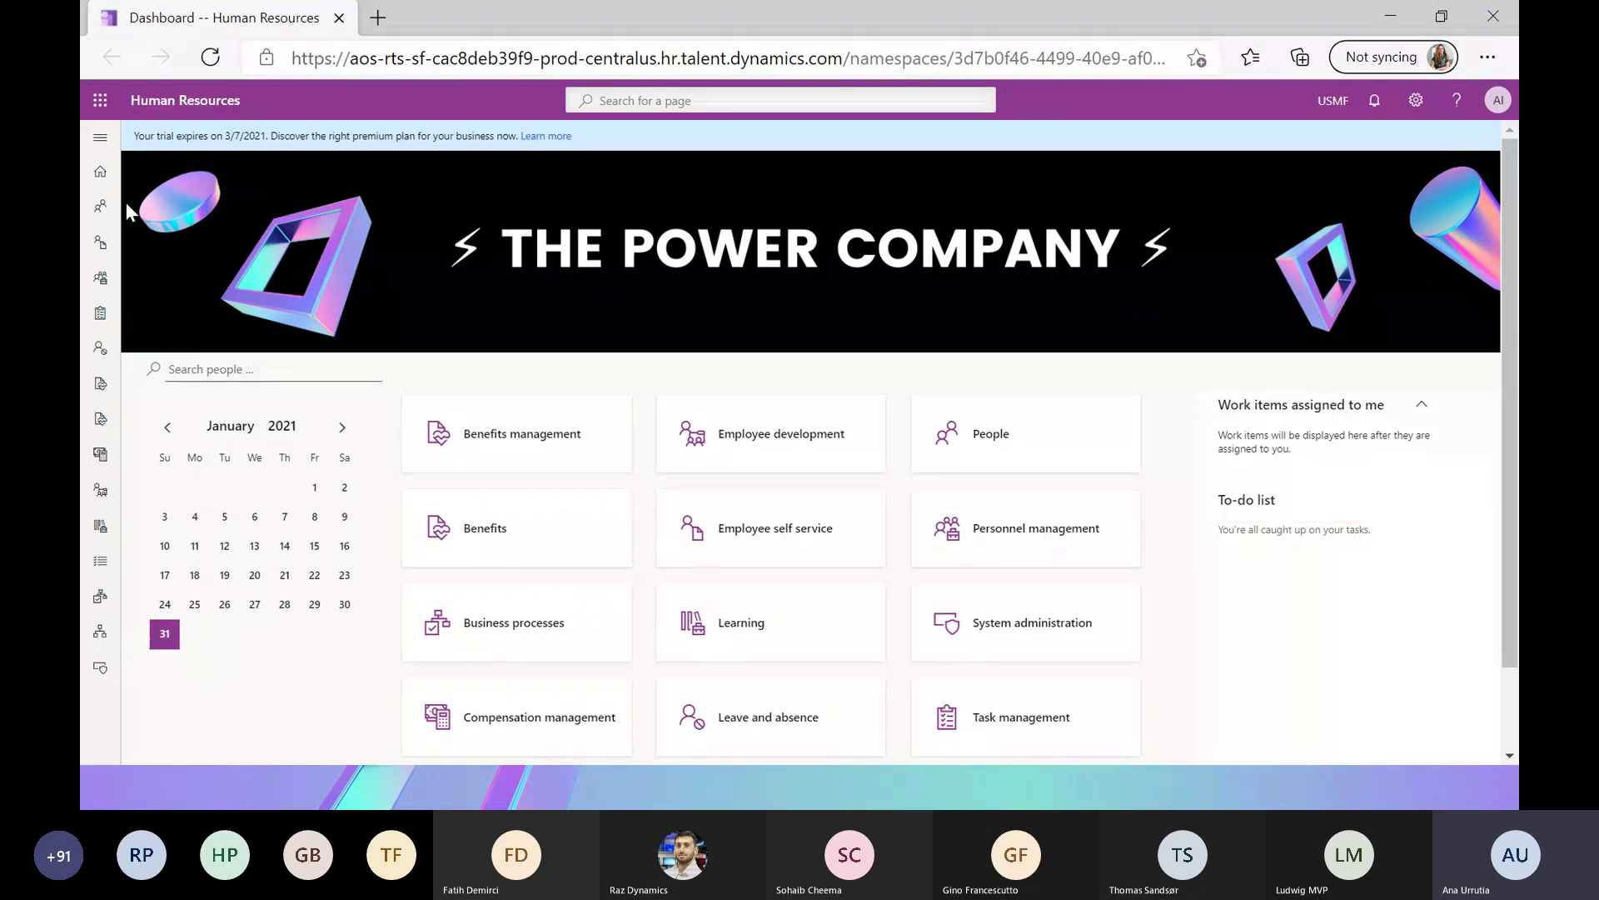
Open the Employee self service workspace and leave the navigation pane collapsed.
left_click(100, 138)
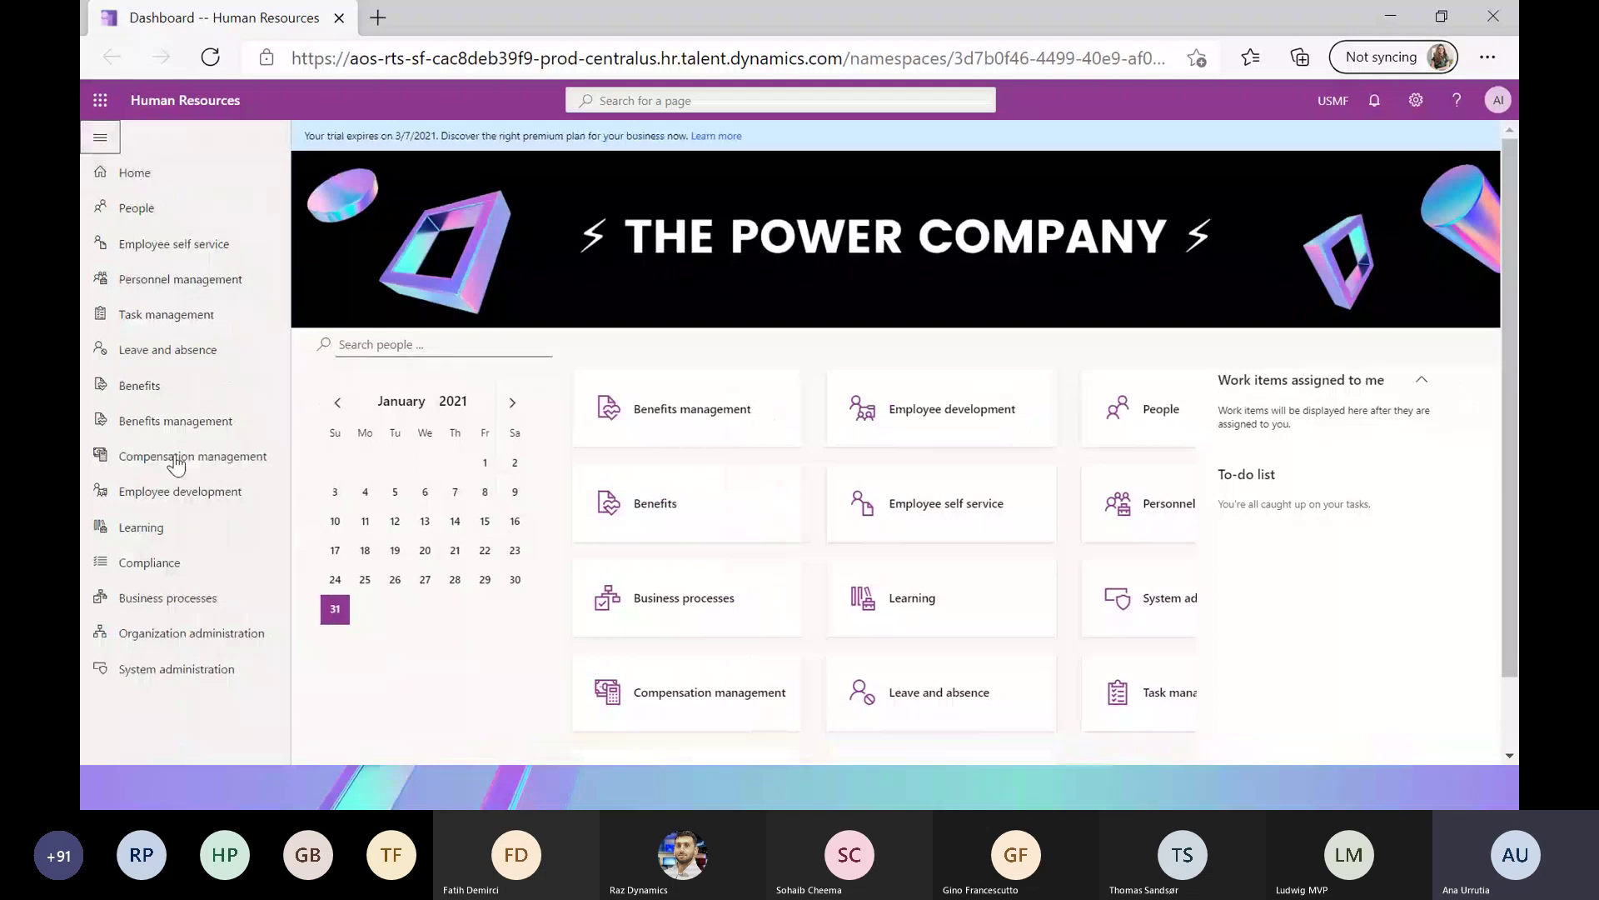
left_click(100, 138)
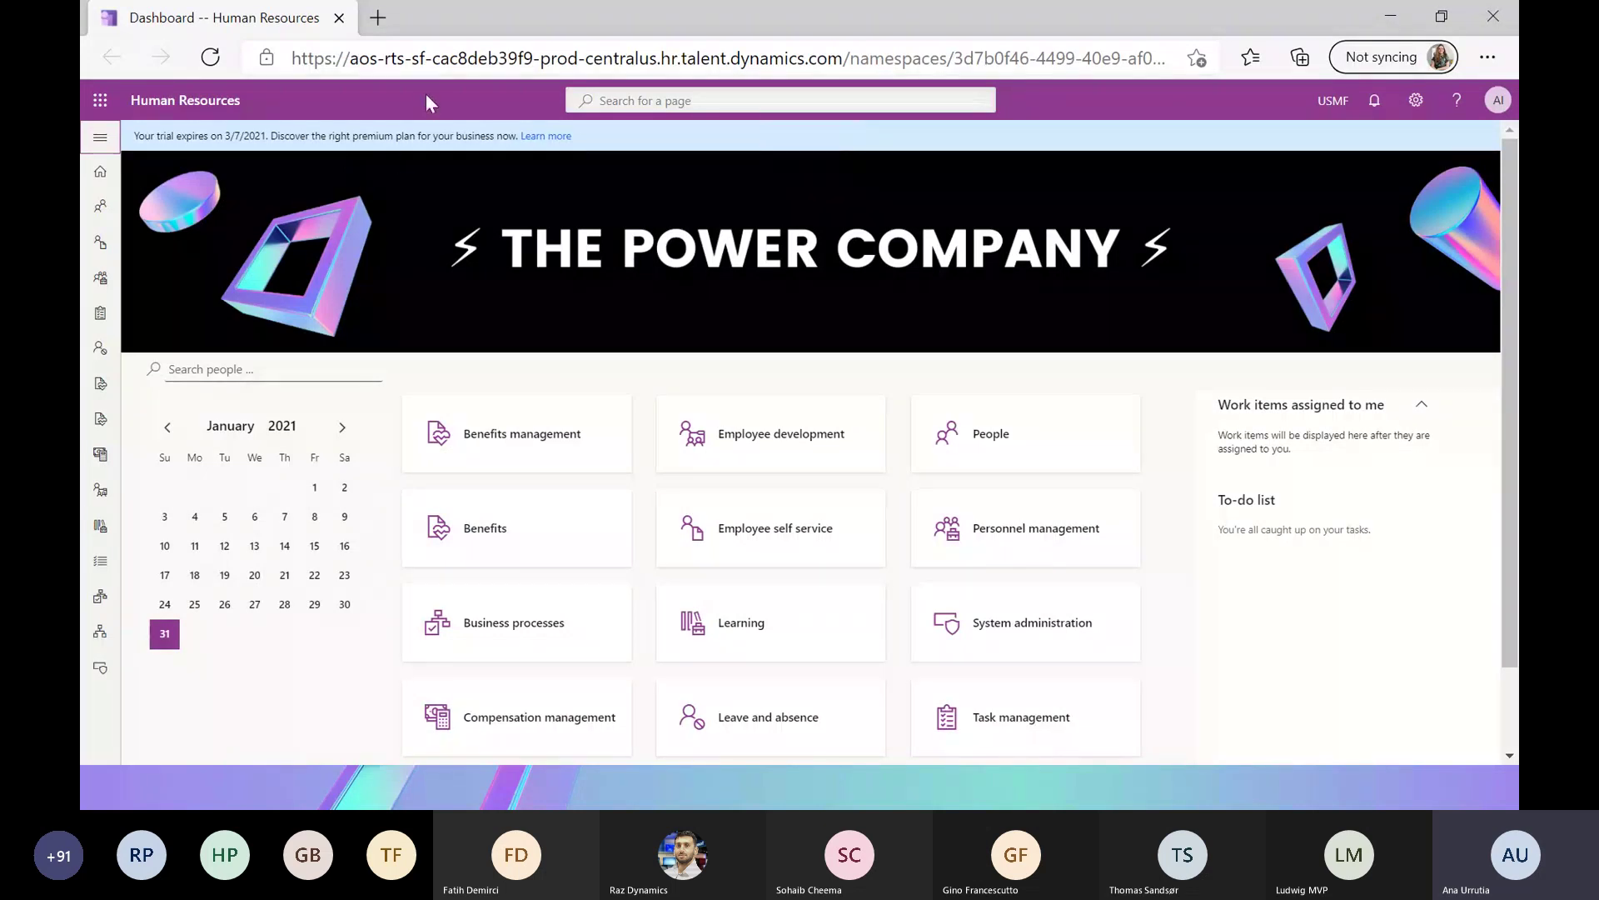
left_click(100, 139)
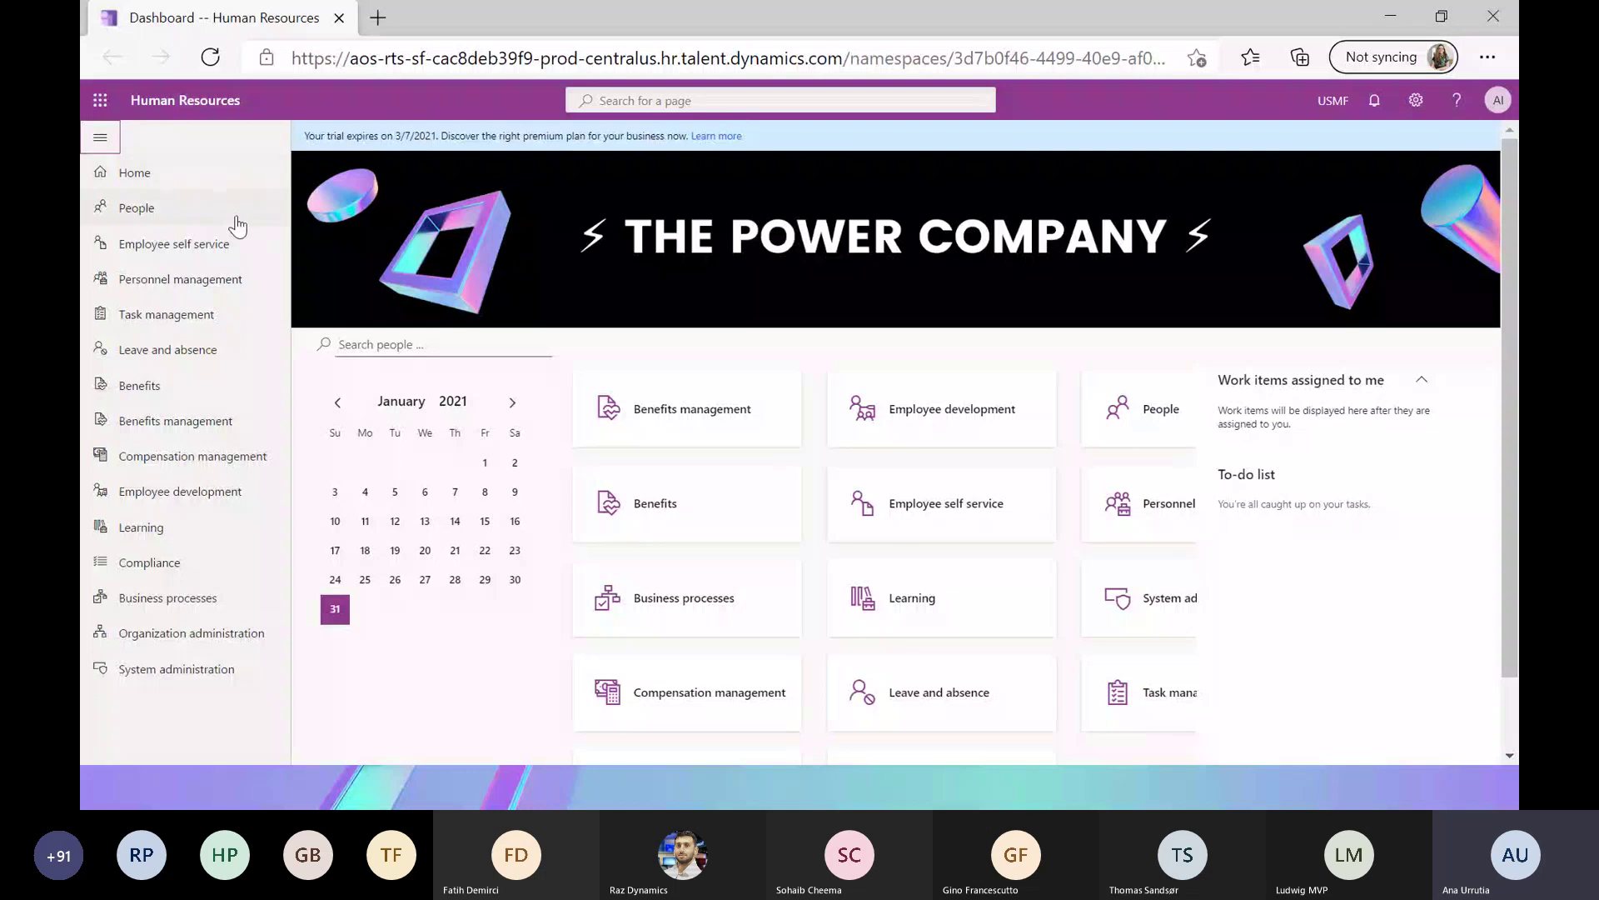
left_click(219, 248)
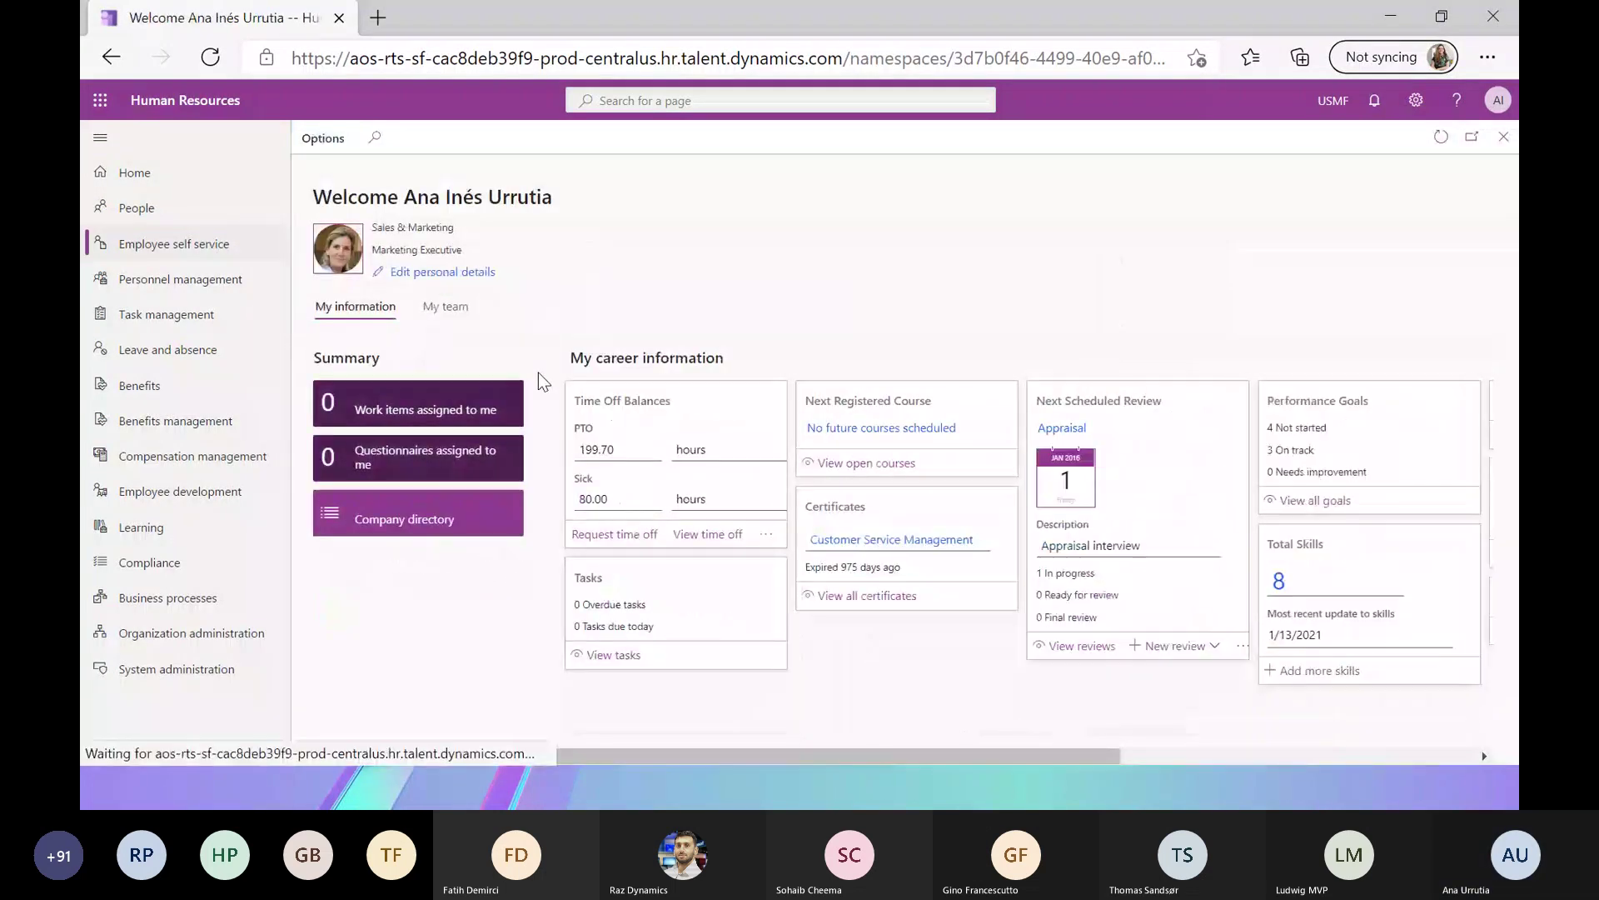
left_click(100, 138)
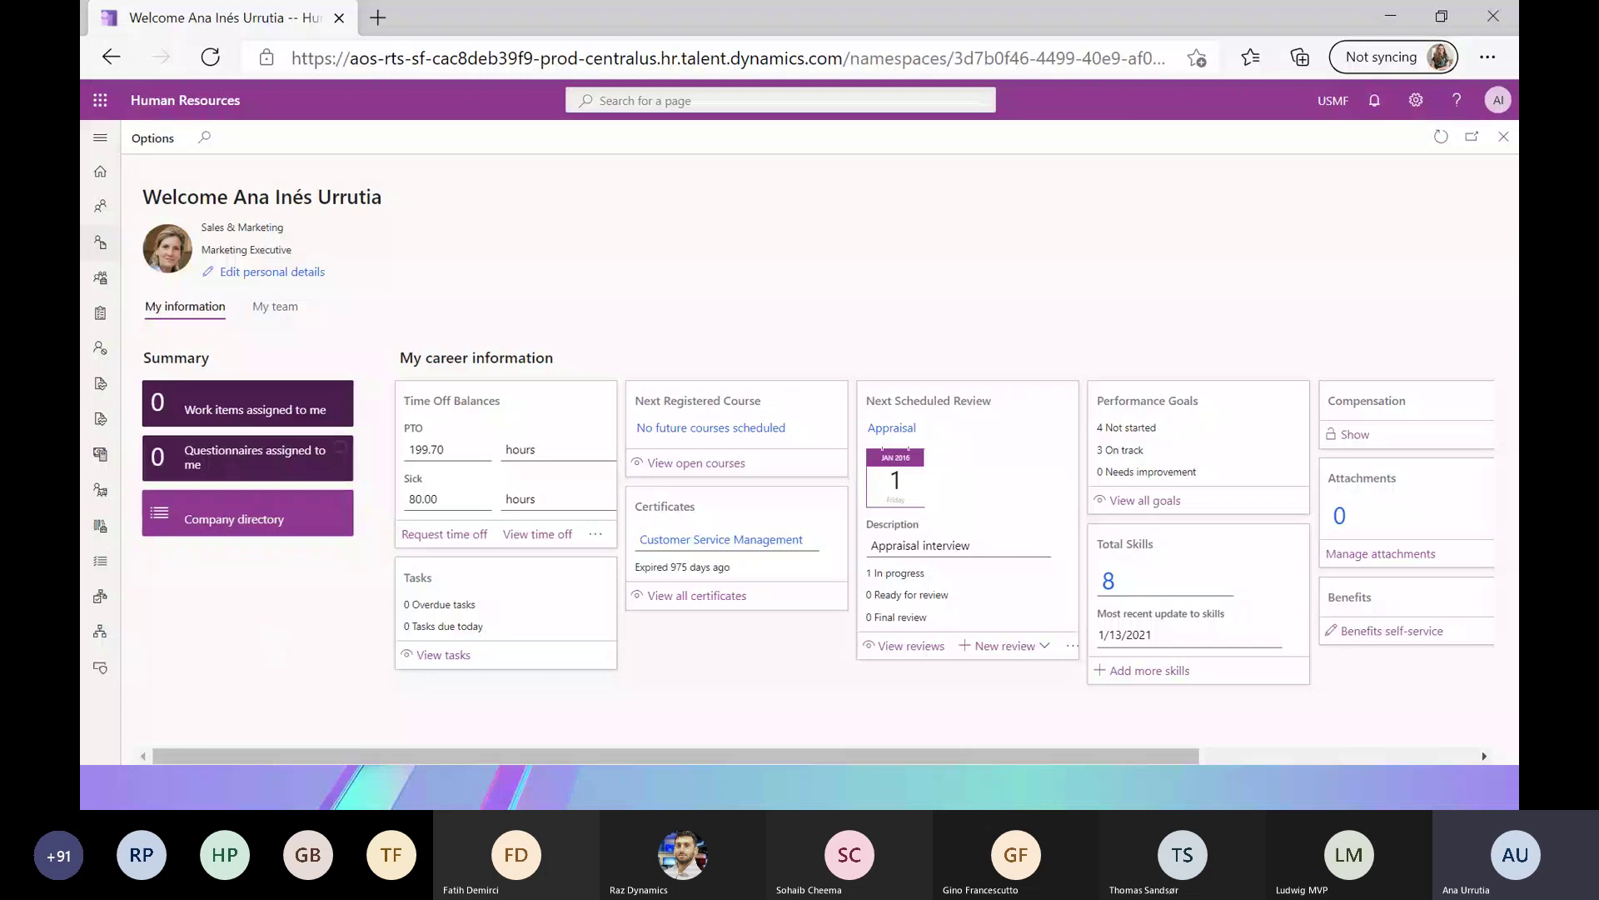
left_click(103, 138)
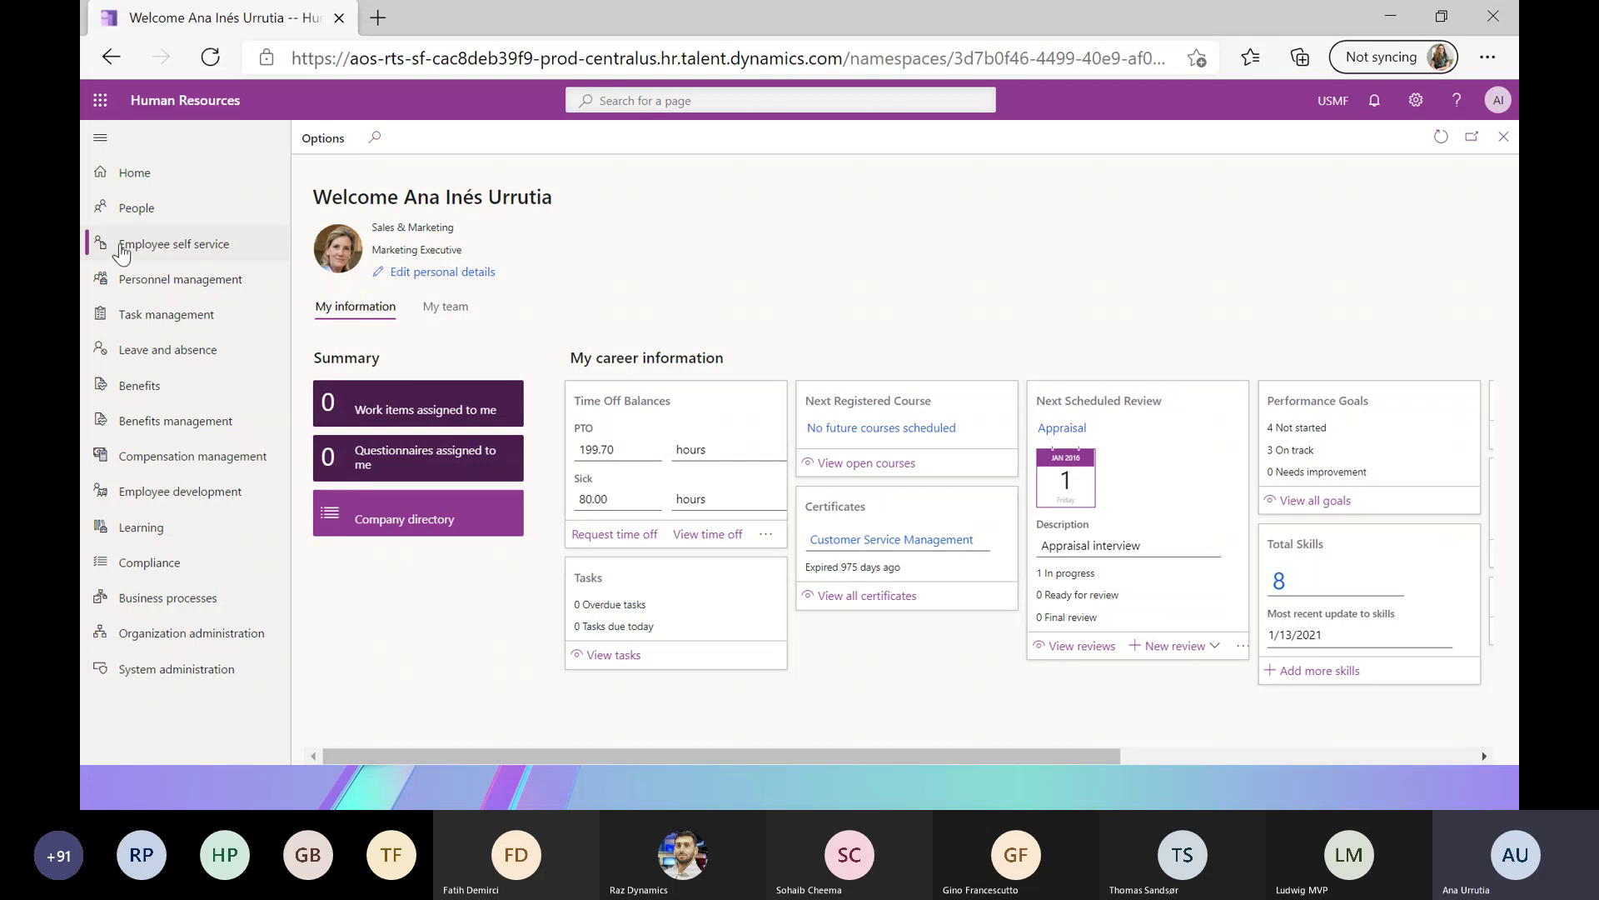
left_click(99, 140)
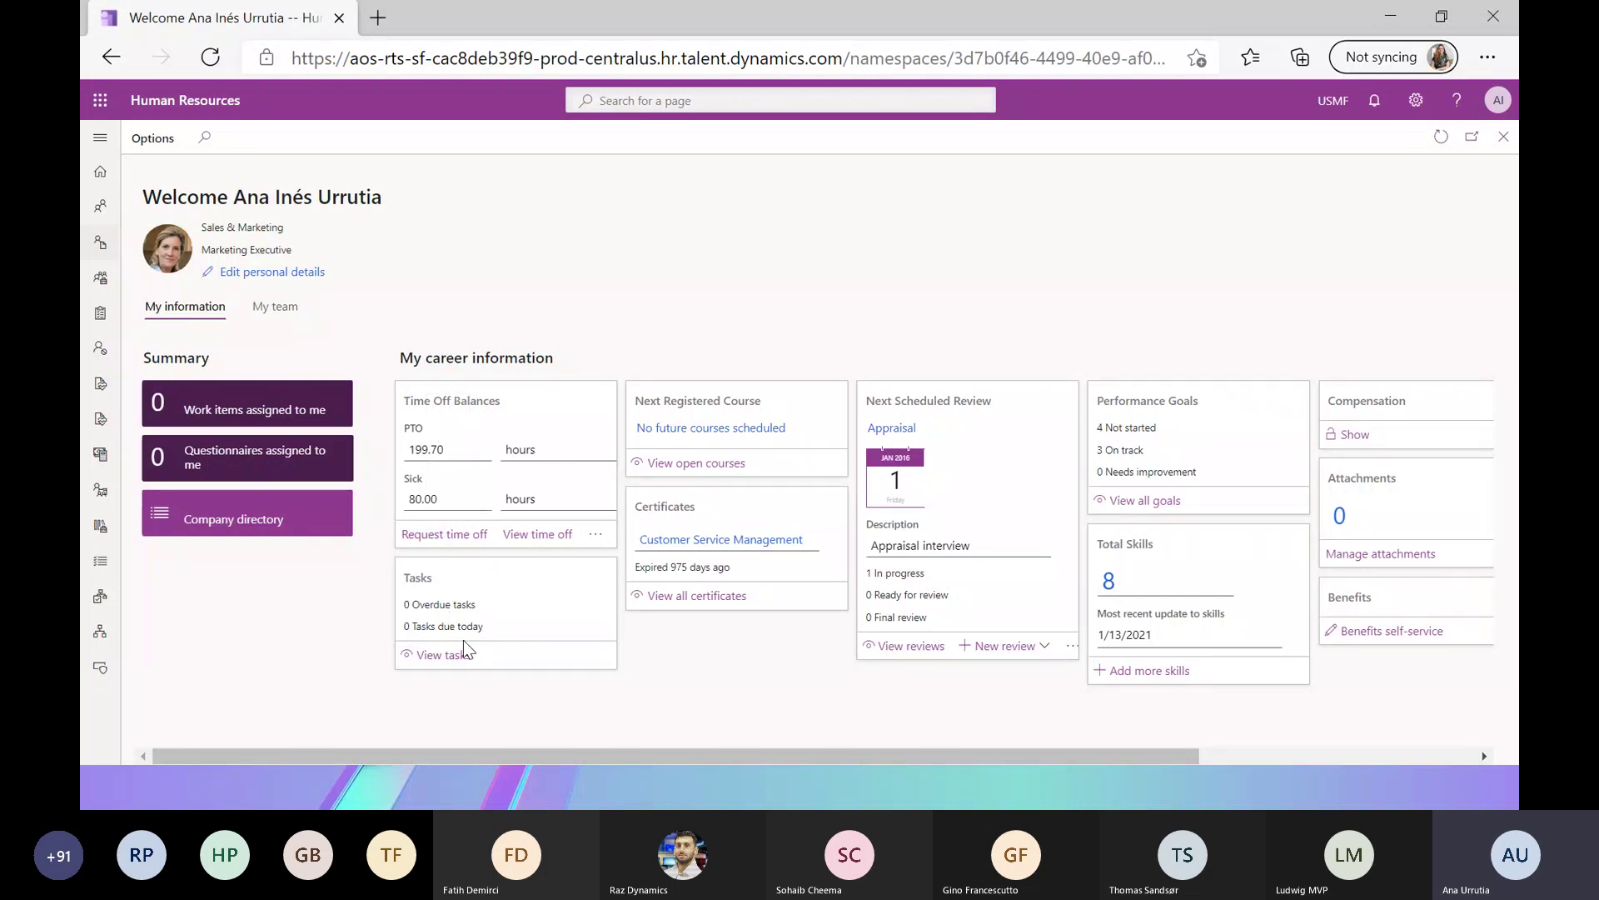
Reveal the hidden compensation details among the My career information cards.
left_click_drag(502, 757, 652, 767)
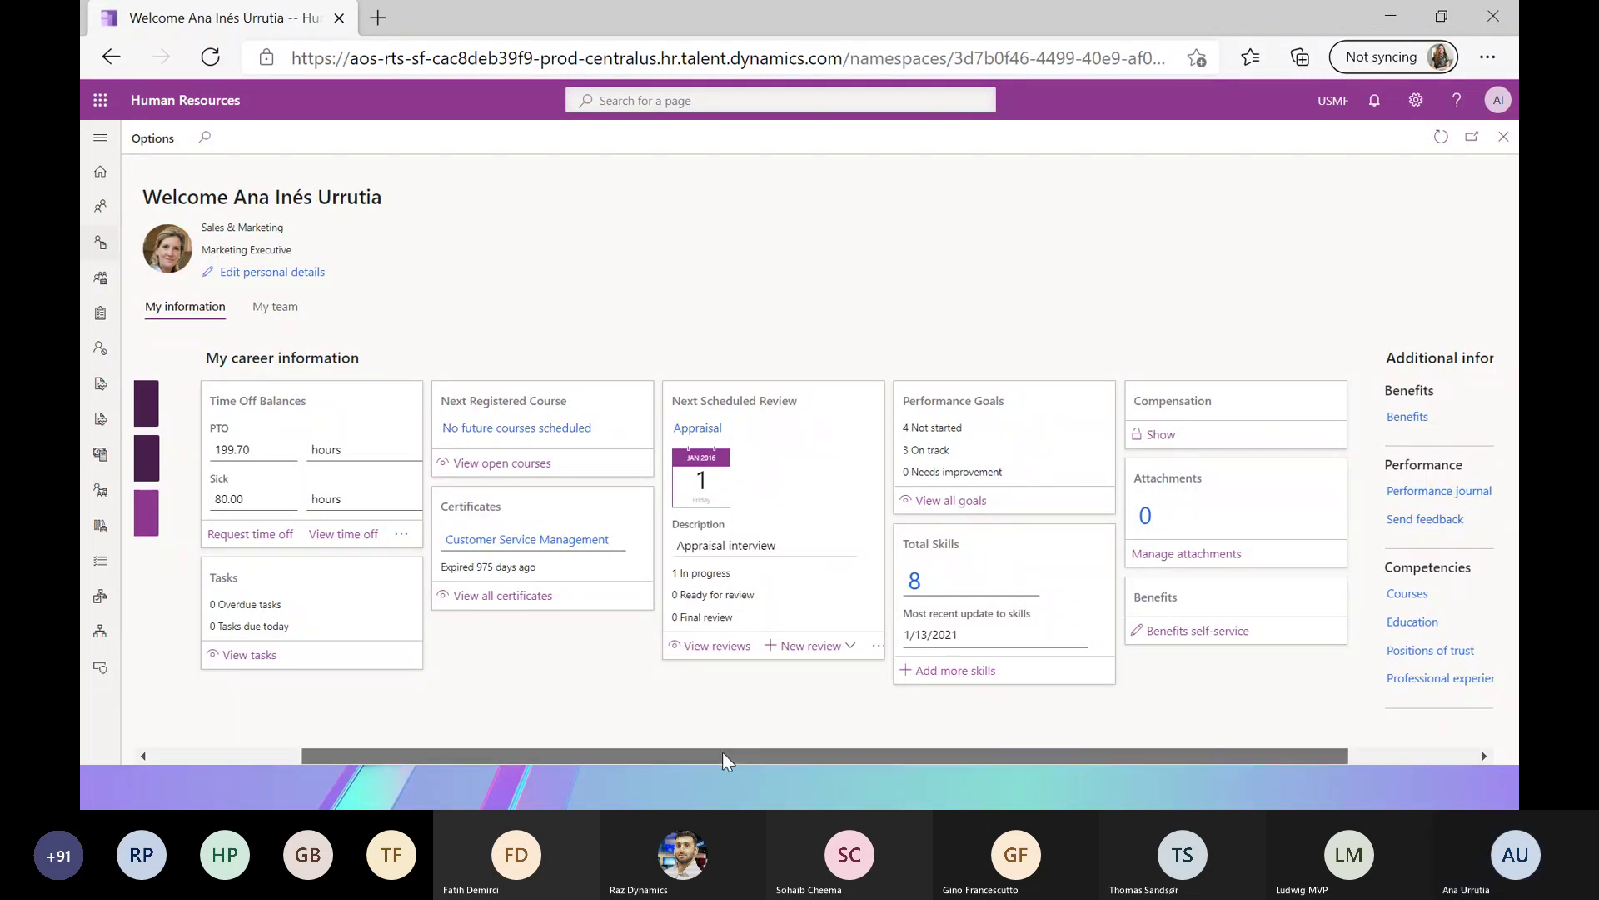
left_click_drag(722, 751, 764, 757)
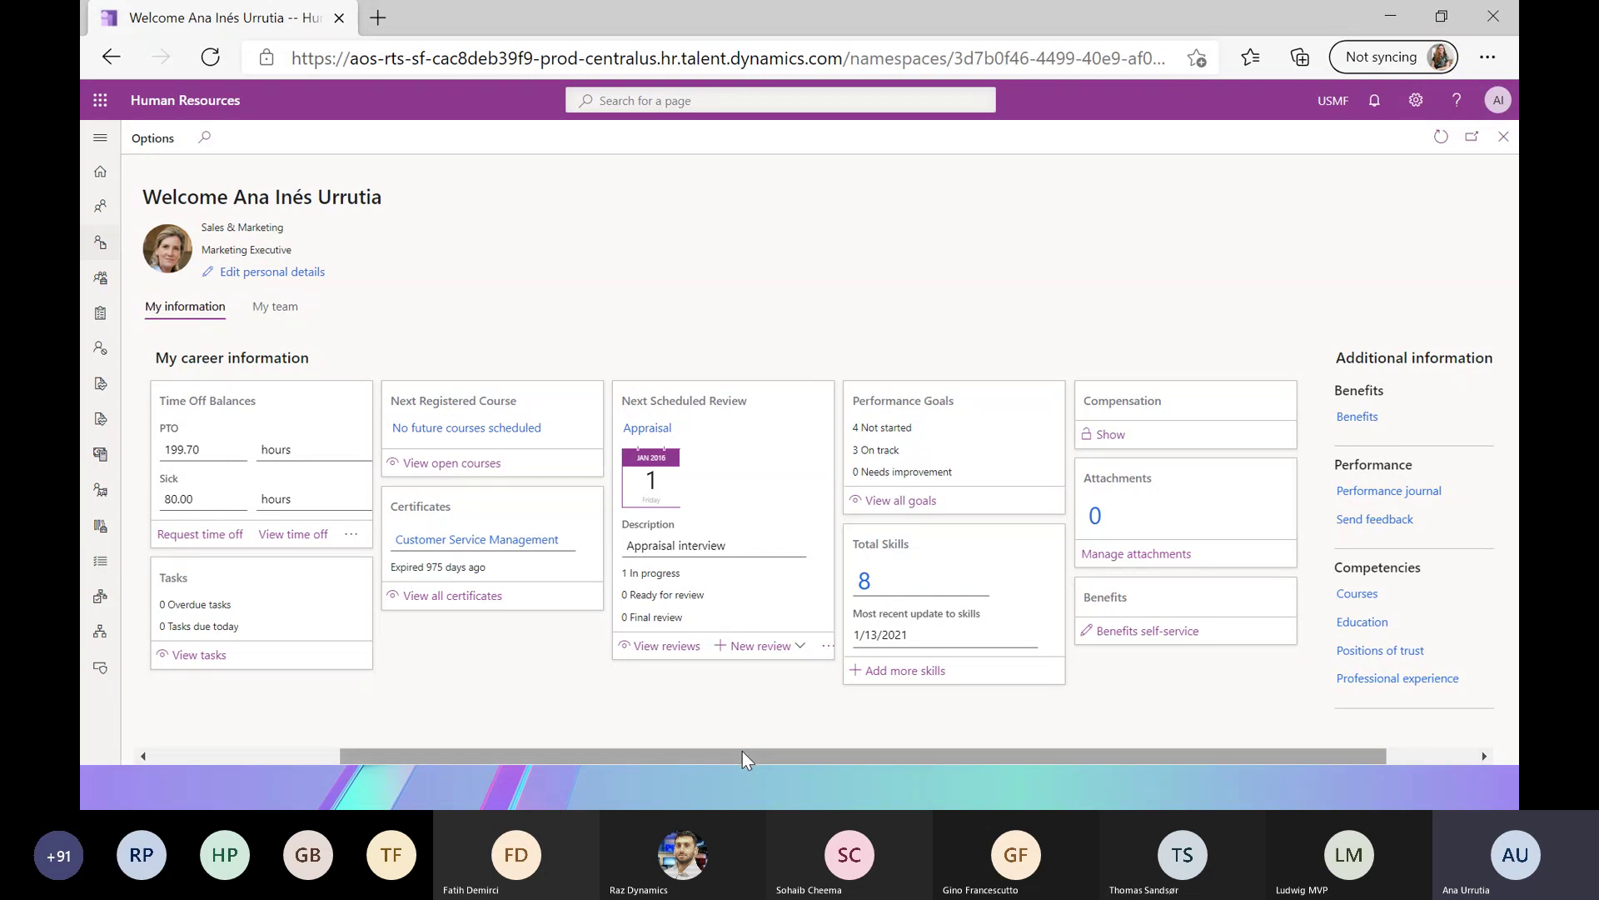
left_click_drag(742, 751, 839, 753)
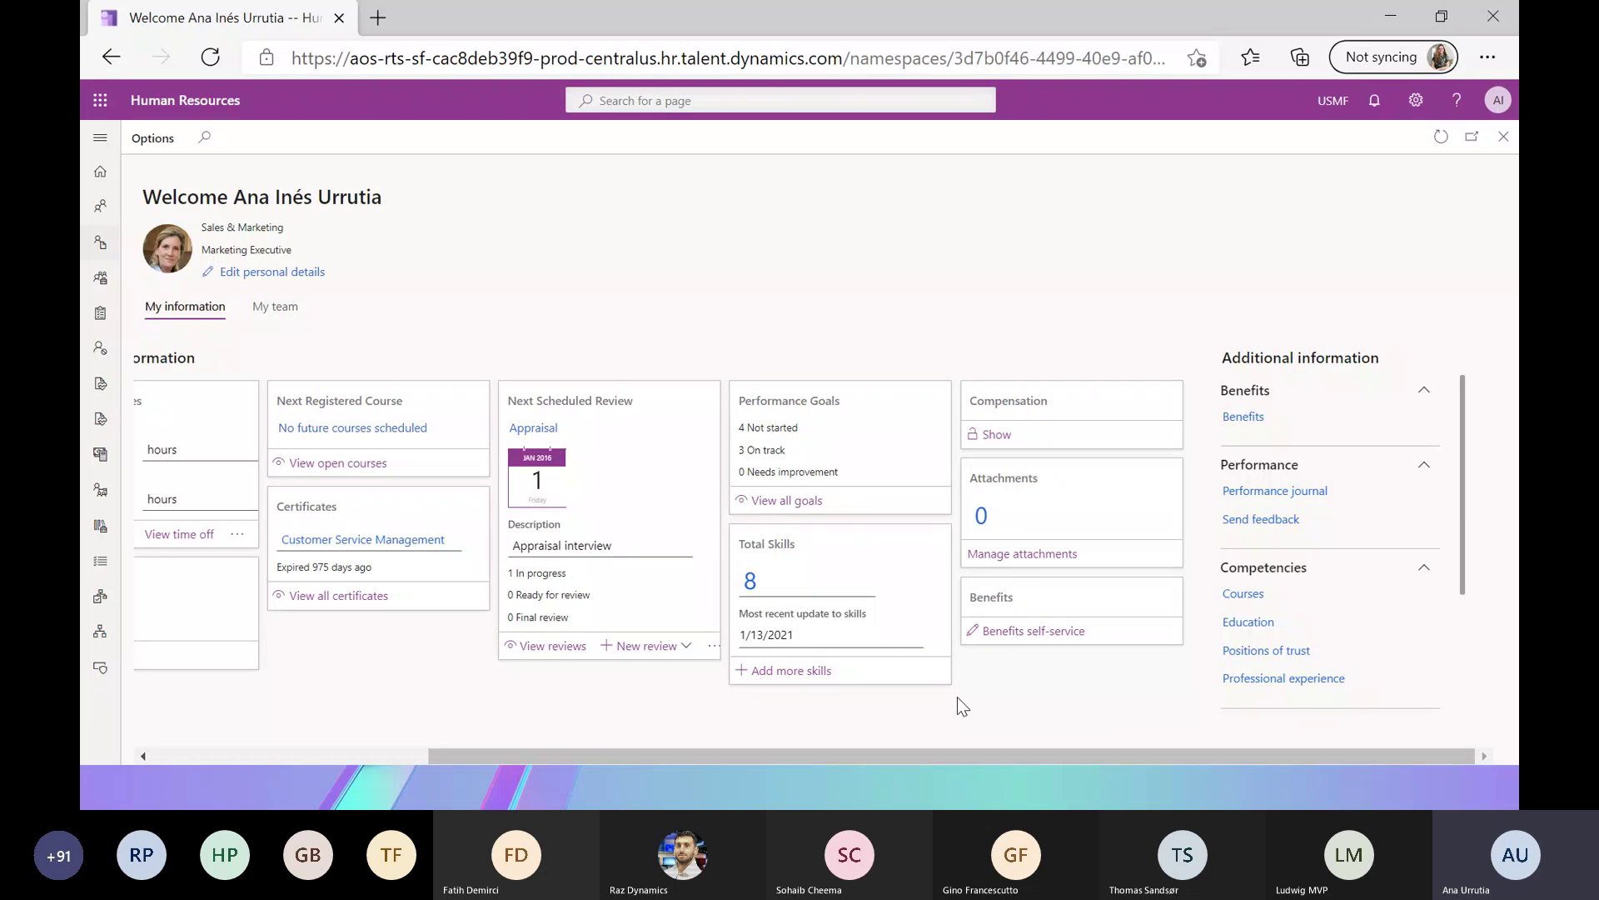
left_click(1006, 445)
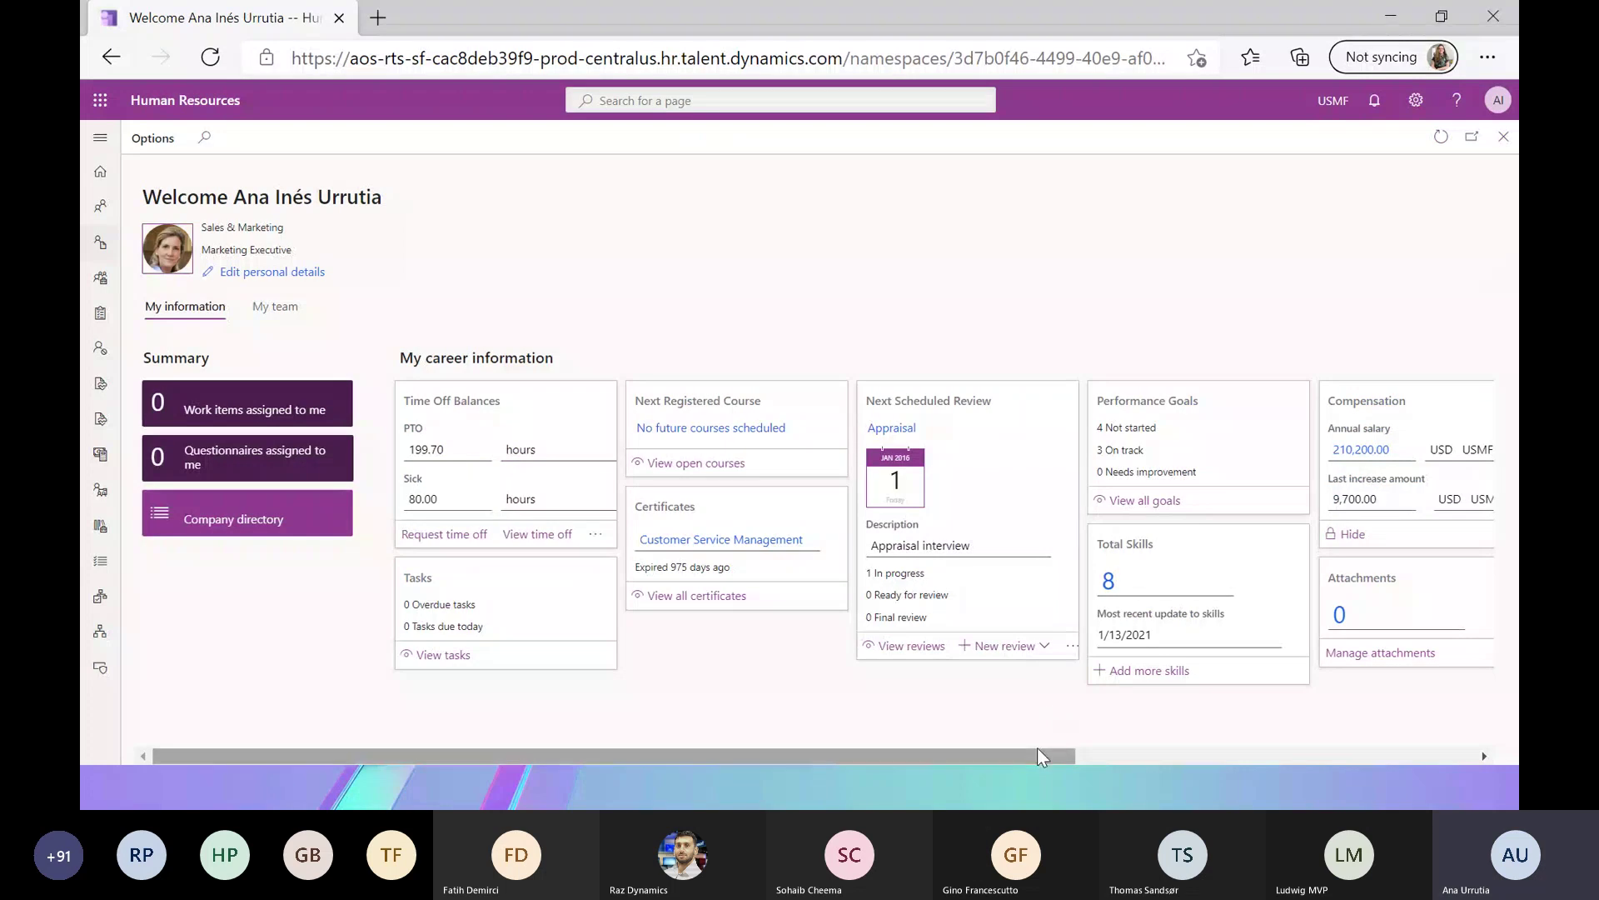
Examine the revealed compensation card and the Additional information links for benefits, performance and competencies.
left_click_drag(1029, 752, 1286, 754)
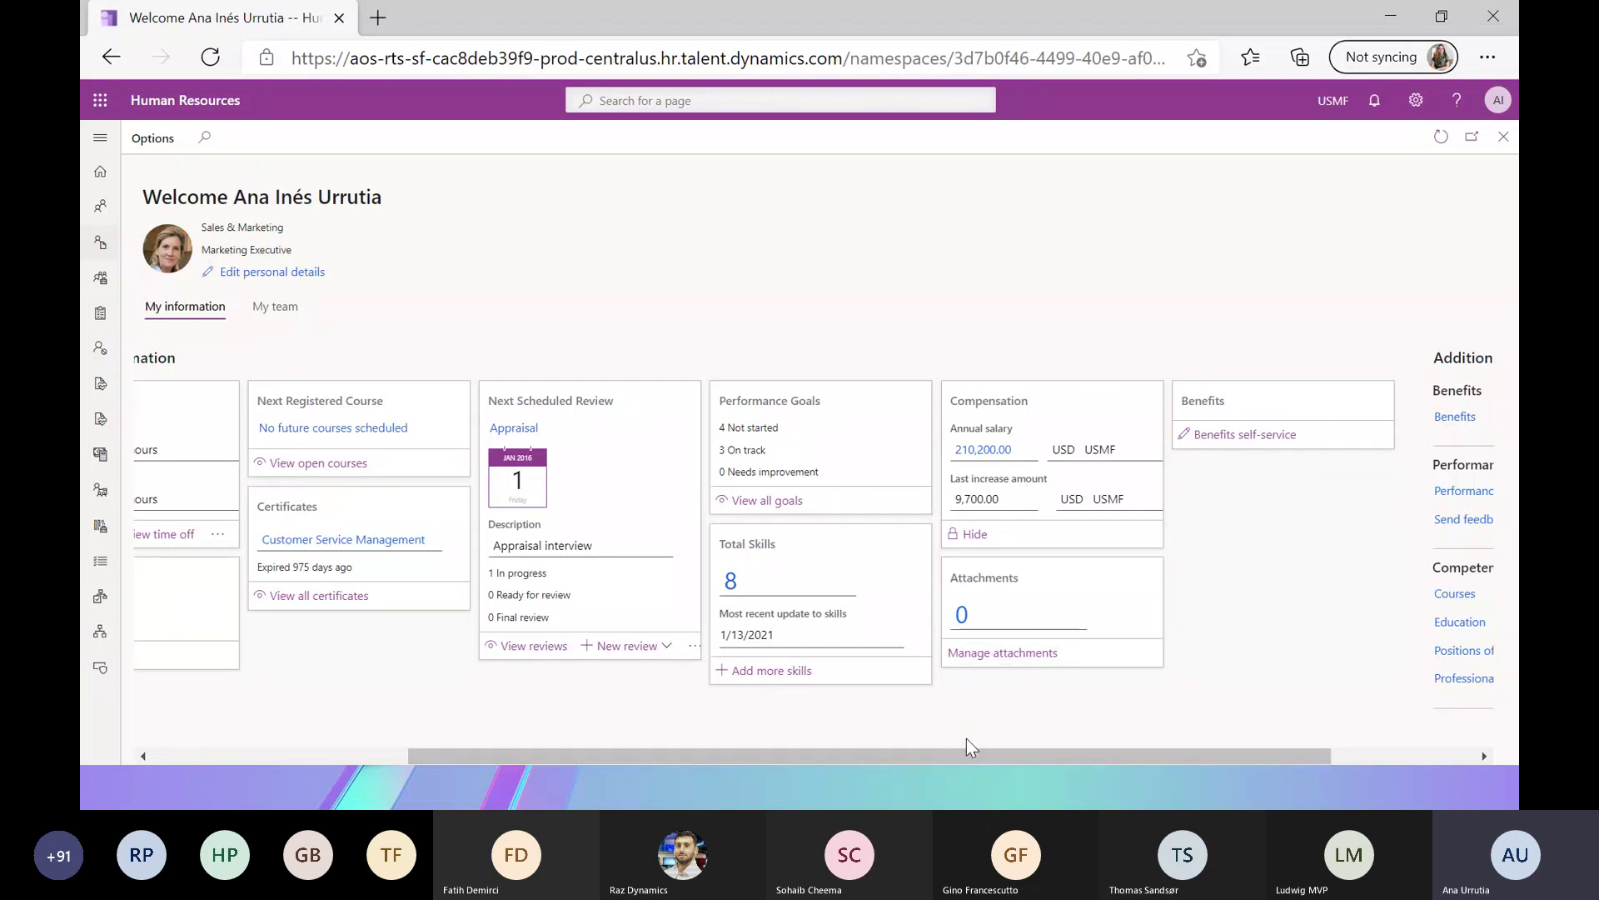
left_click_drag(967, 741, 1232, 678)
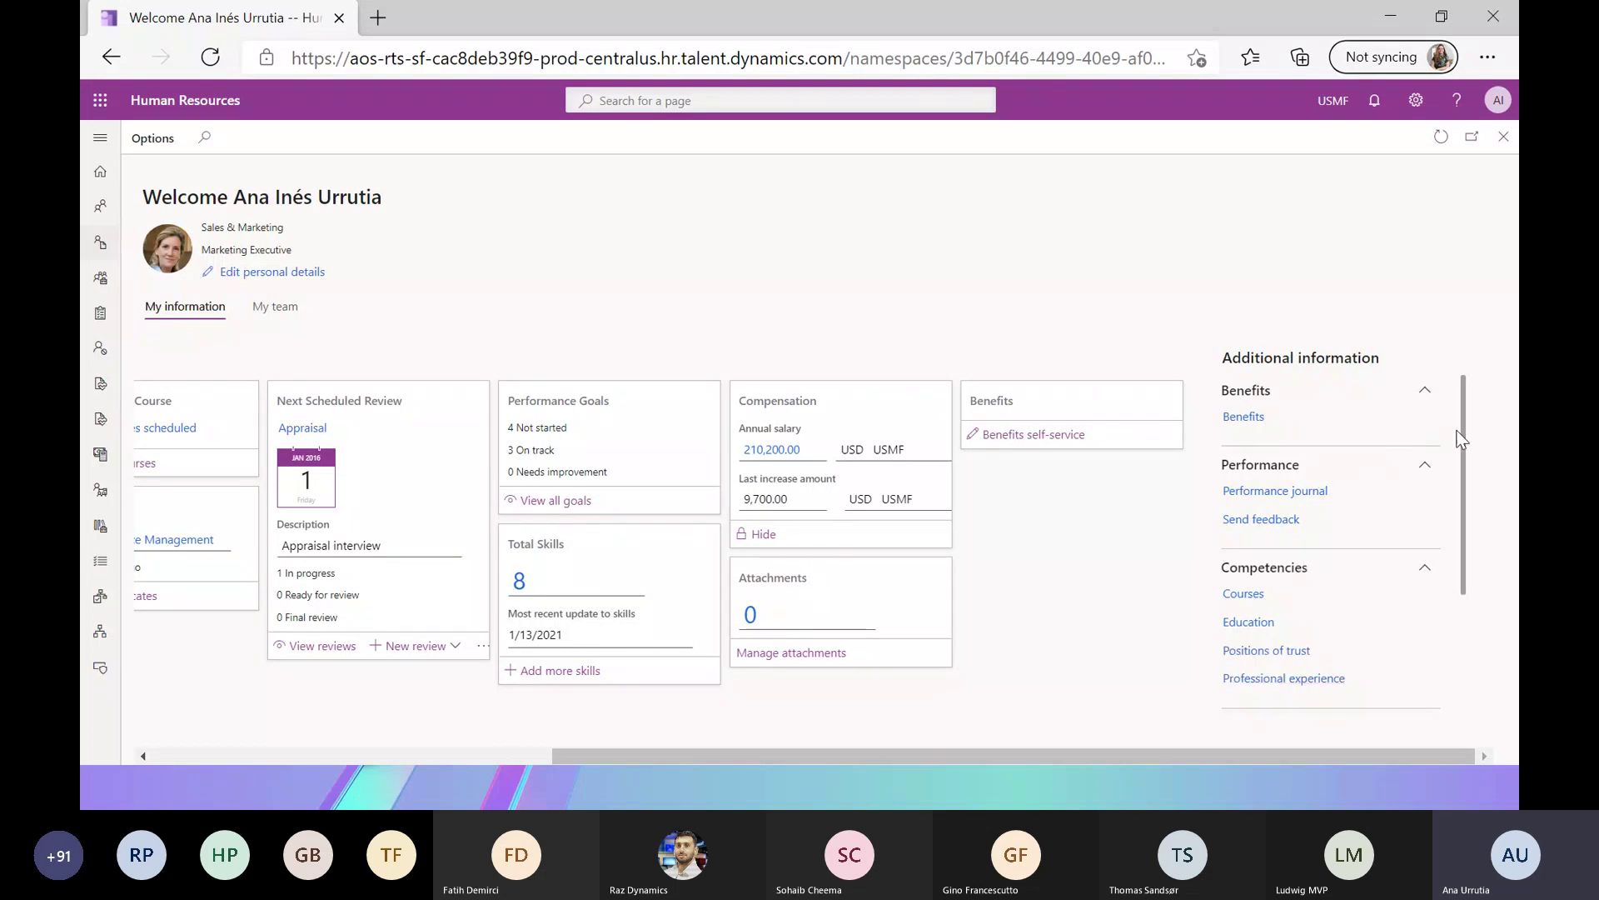
mouse_move(1458, 431)
left_mouse_down()
mouse_move(1461, 477)
mouse_move(1454, 433)
left_mouse_up()
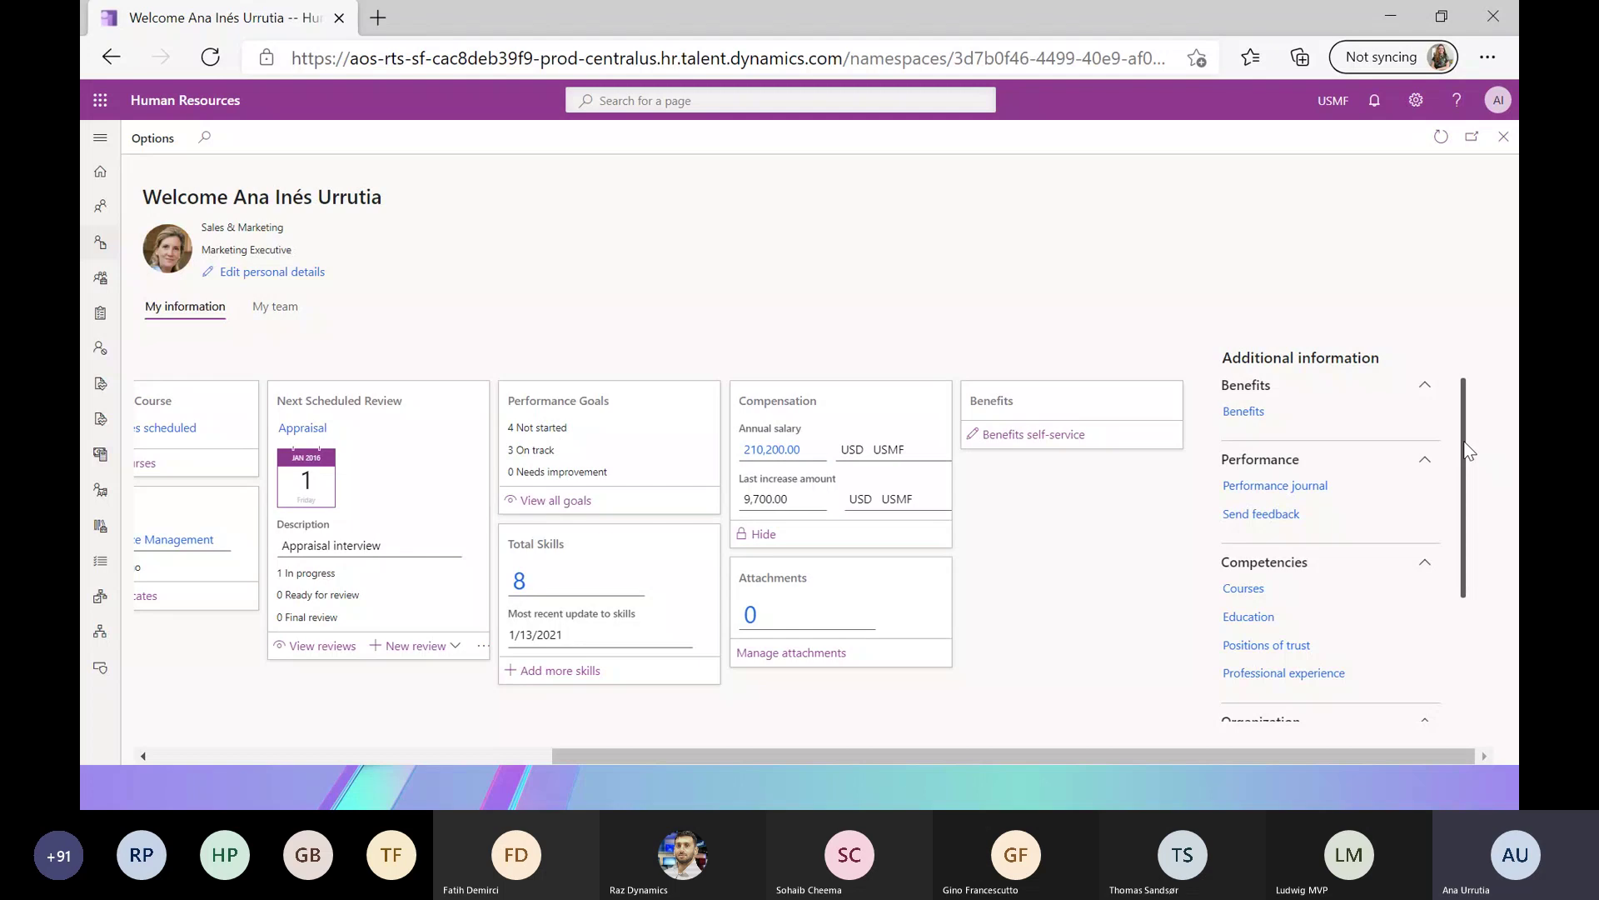
mouse_move(1467, 450)
left_mouse_down()
mouse_move(1467, 563)
mouse_move(1468, 421)
left_mouse_up()
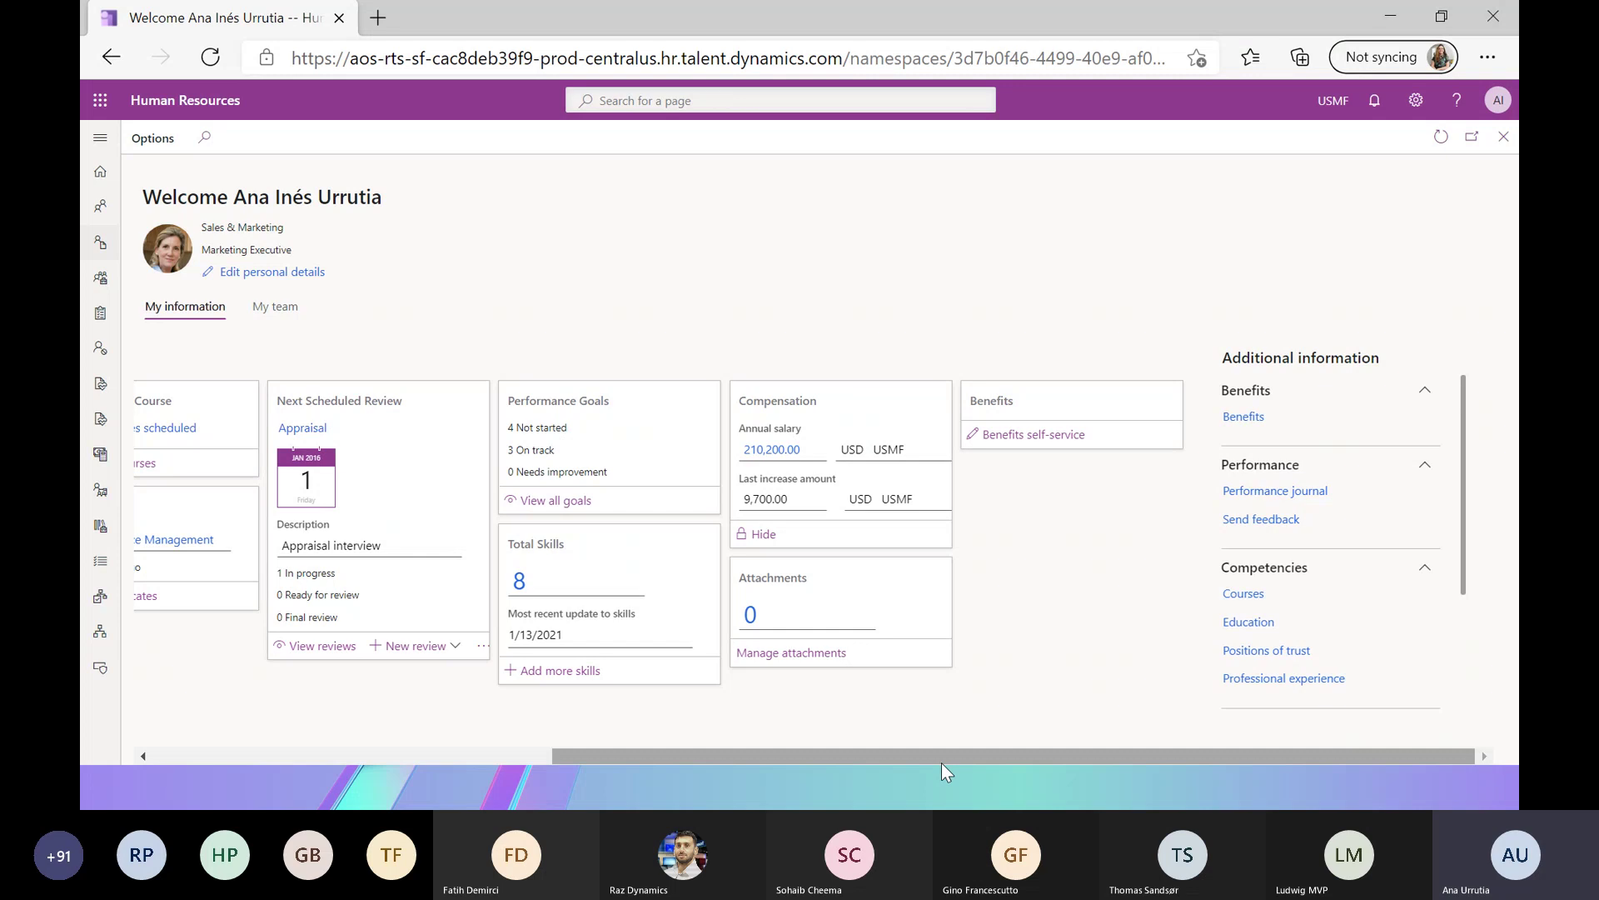
left_click_drag(941, 762, 862, 763)
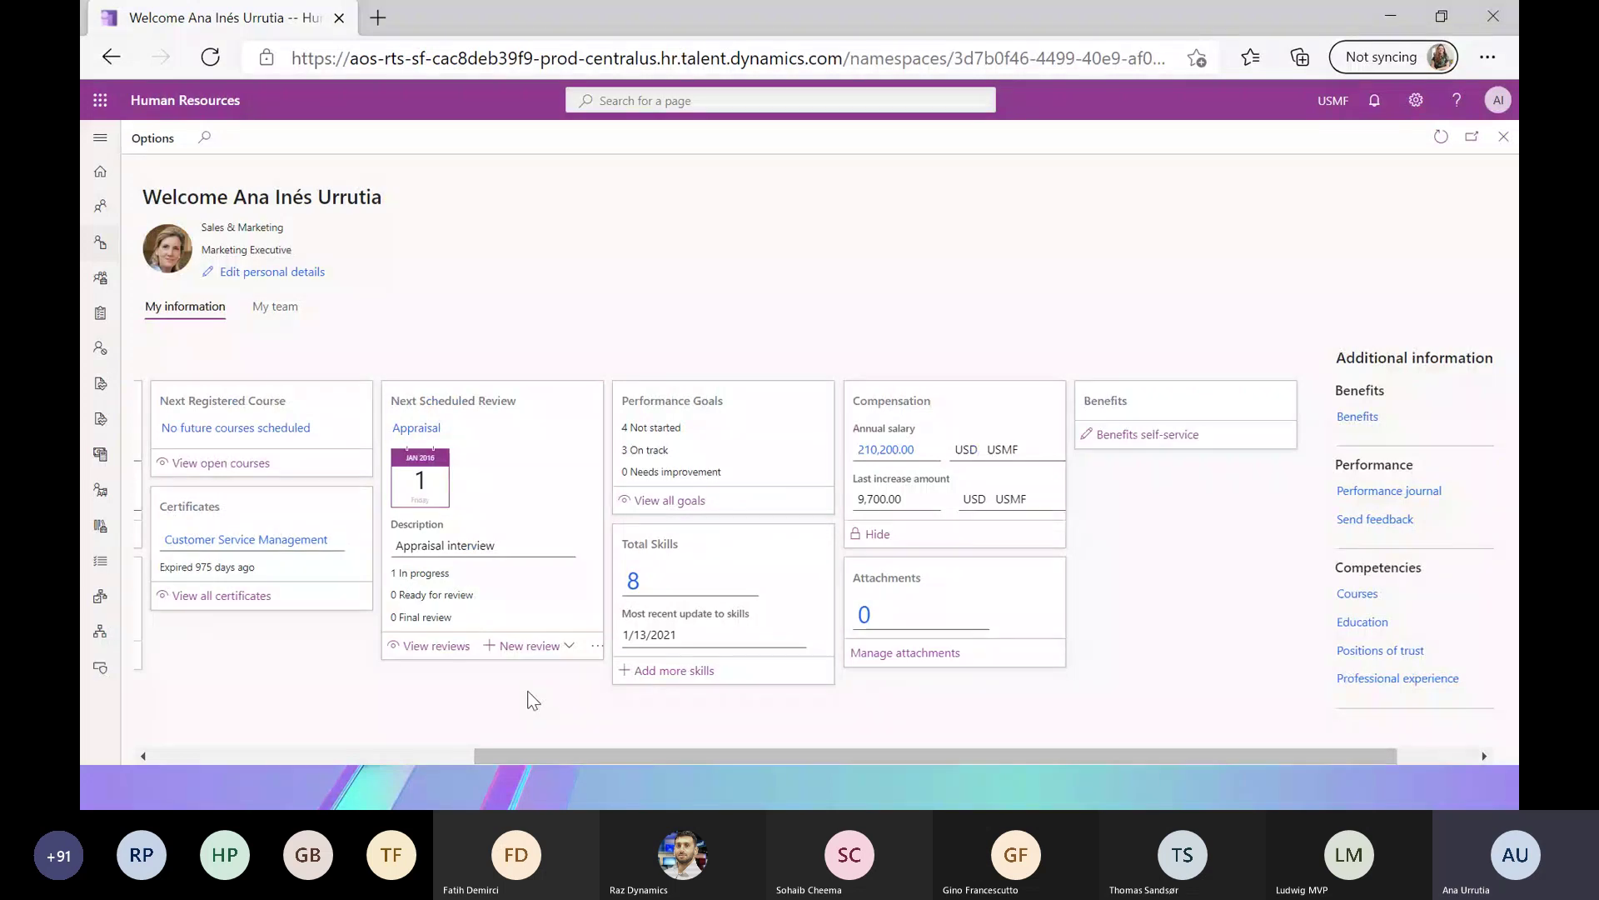
Review the skills list behind the Total Skills count, return to the self-service page and look across its career information cards.
left_click(633, 587)
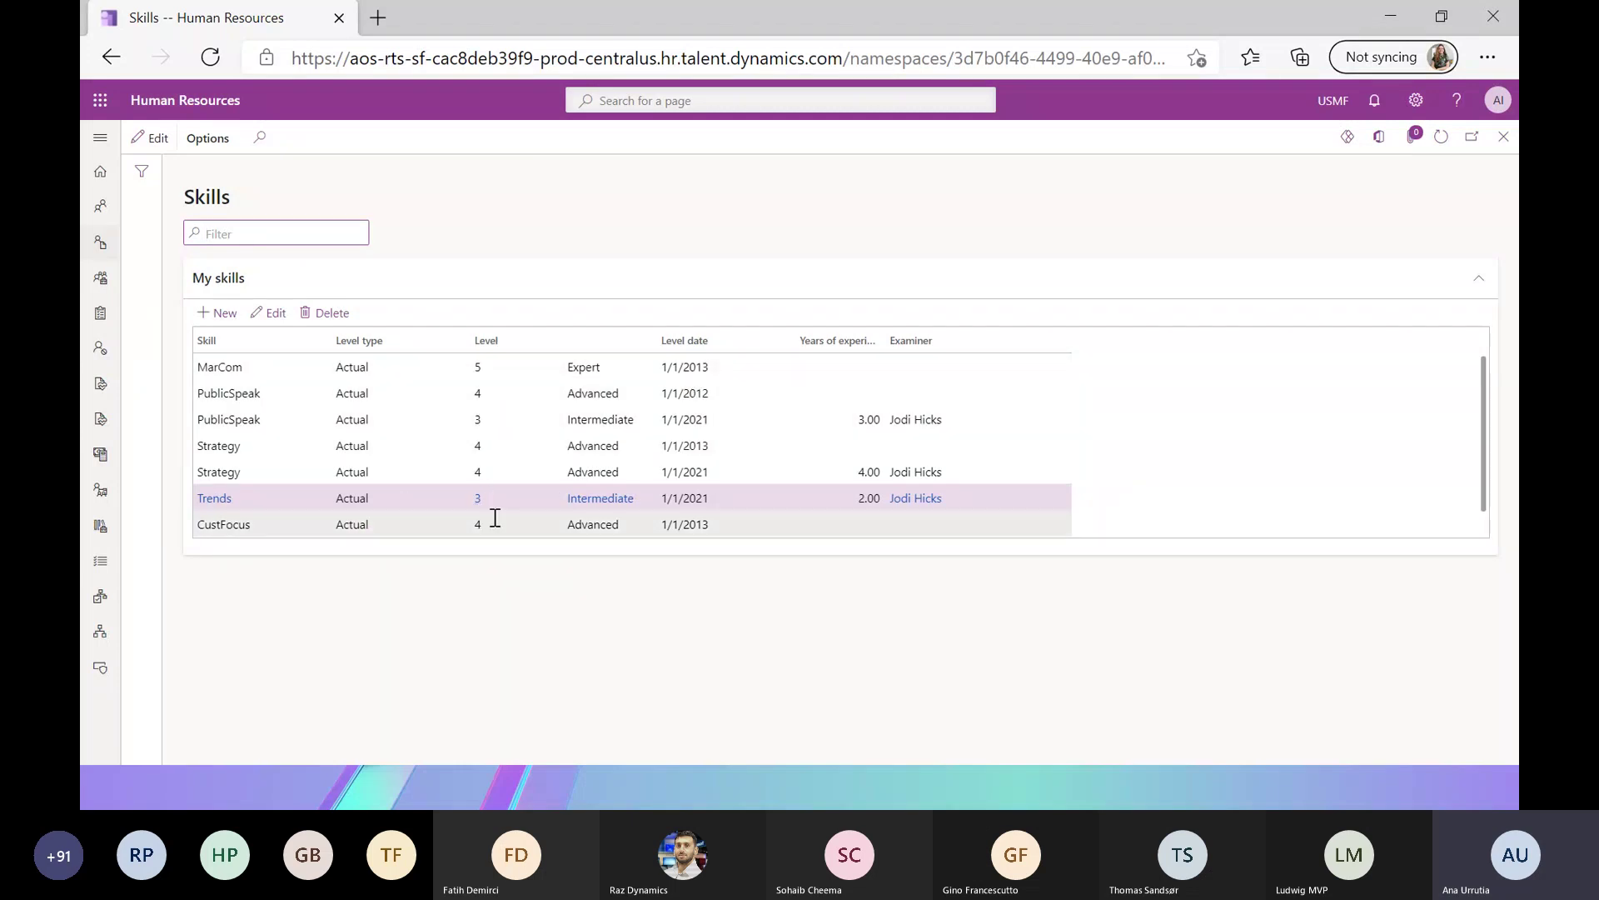
mouse_move(495, 518)
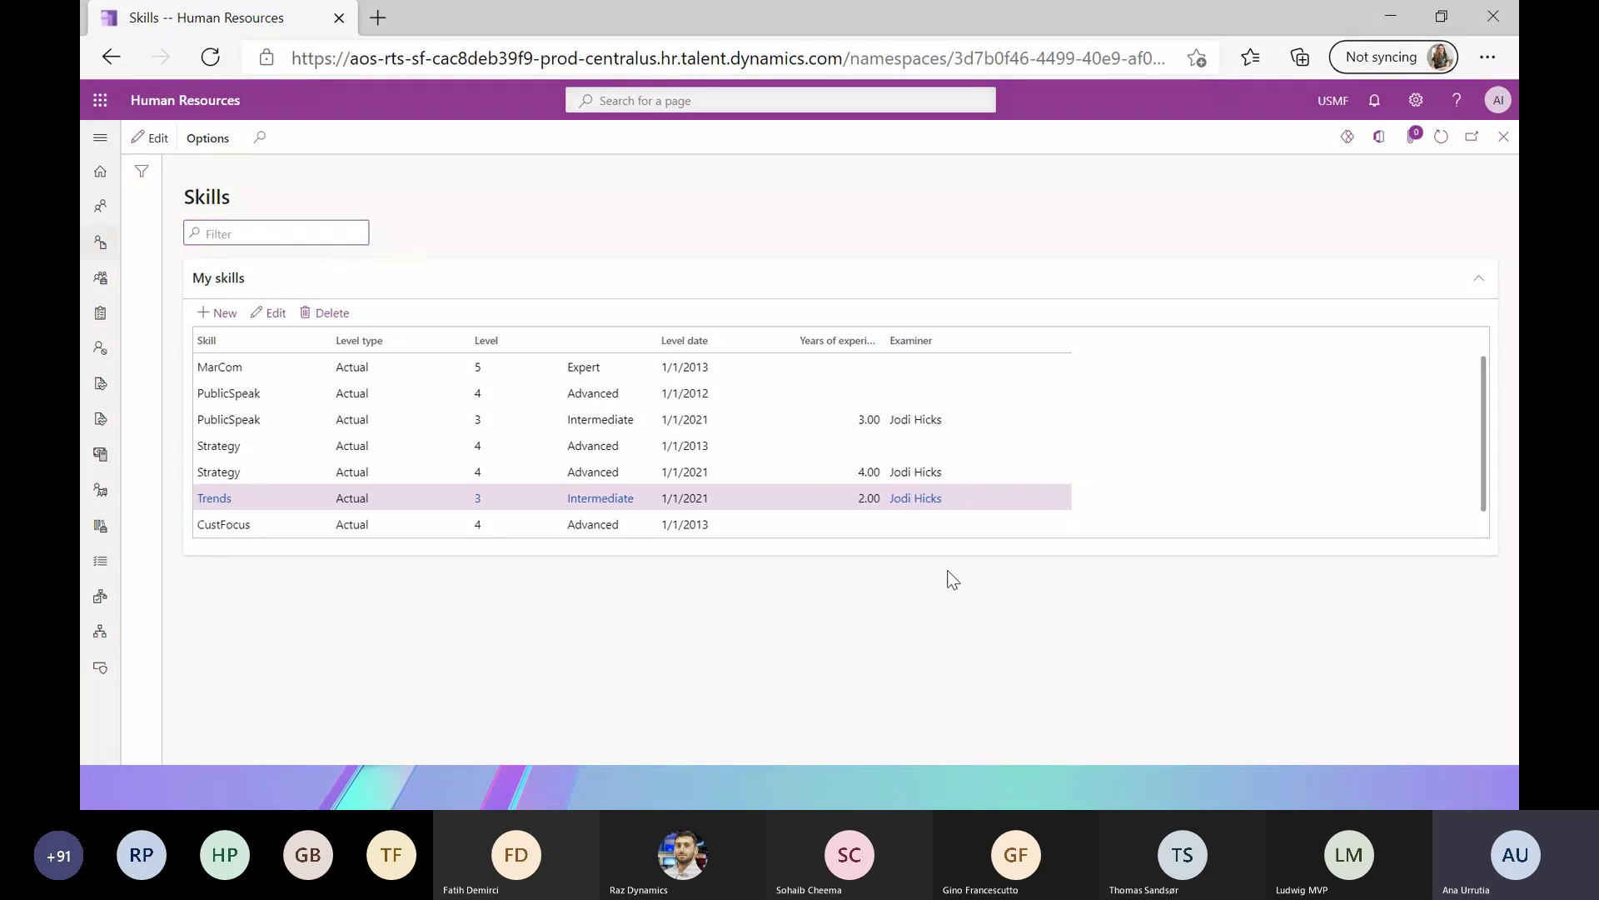
key("Escape")
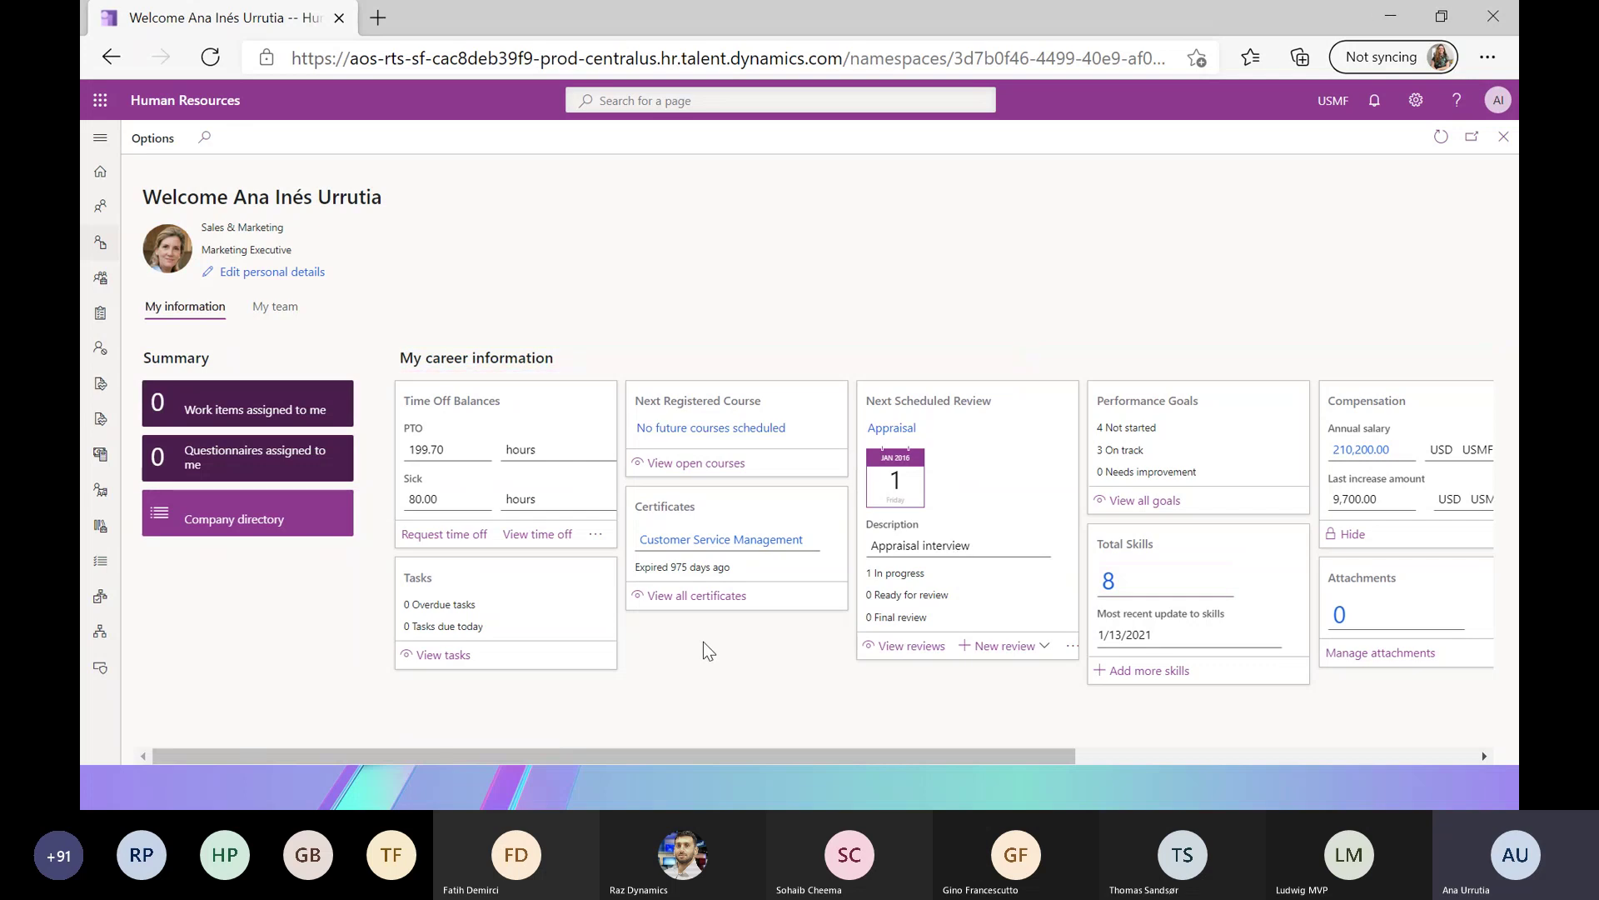
left_click_drag(668, 755, 827, 752)
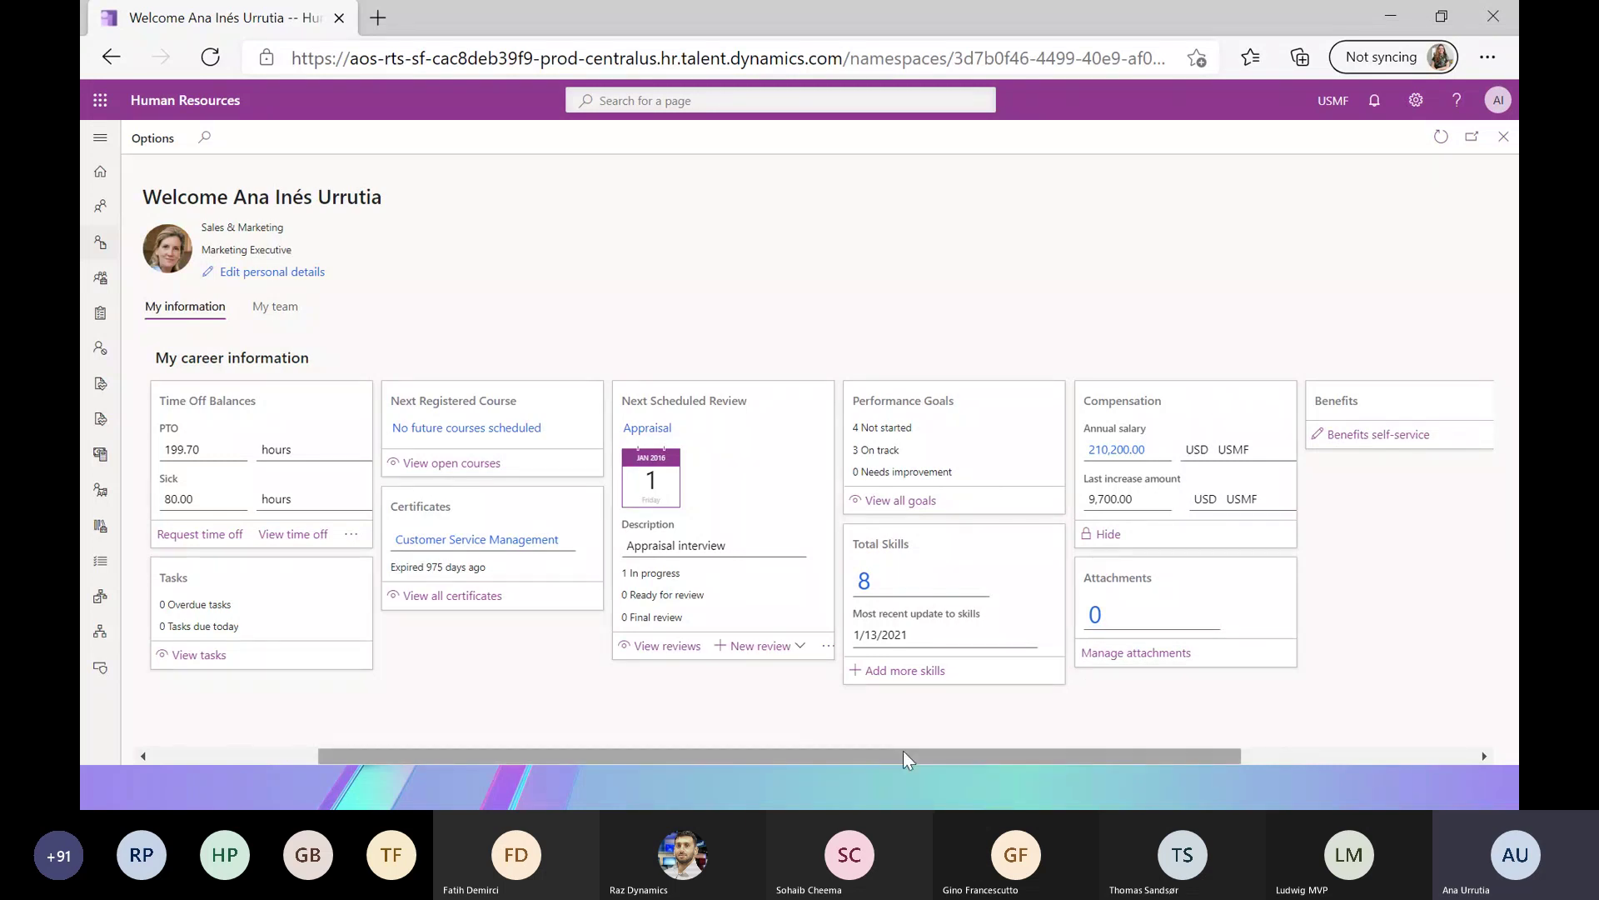
scroll(658, 668, "right", 5)
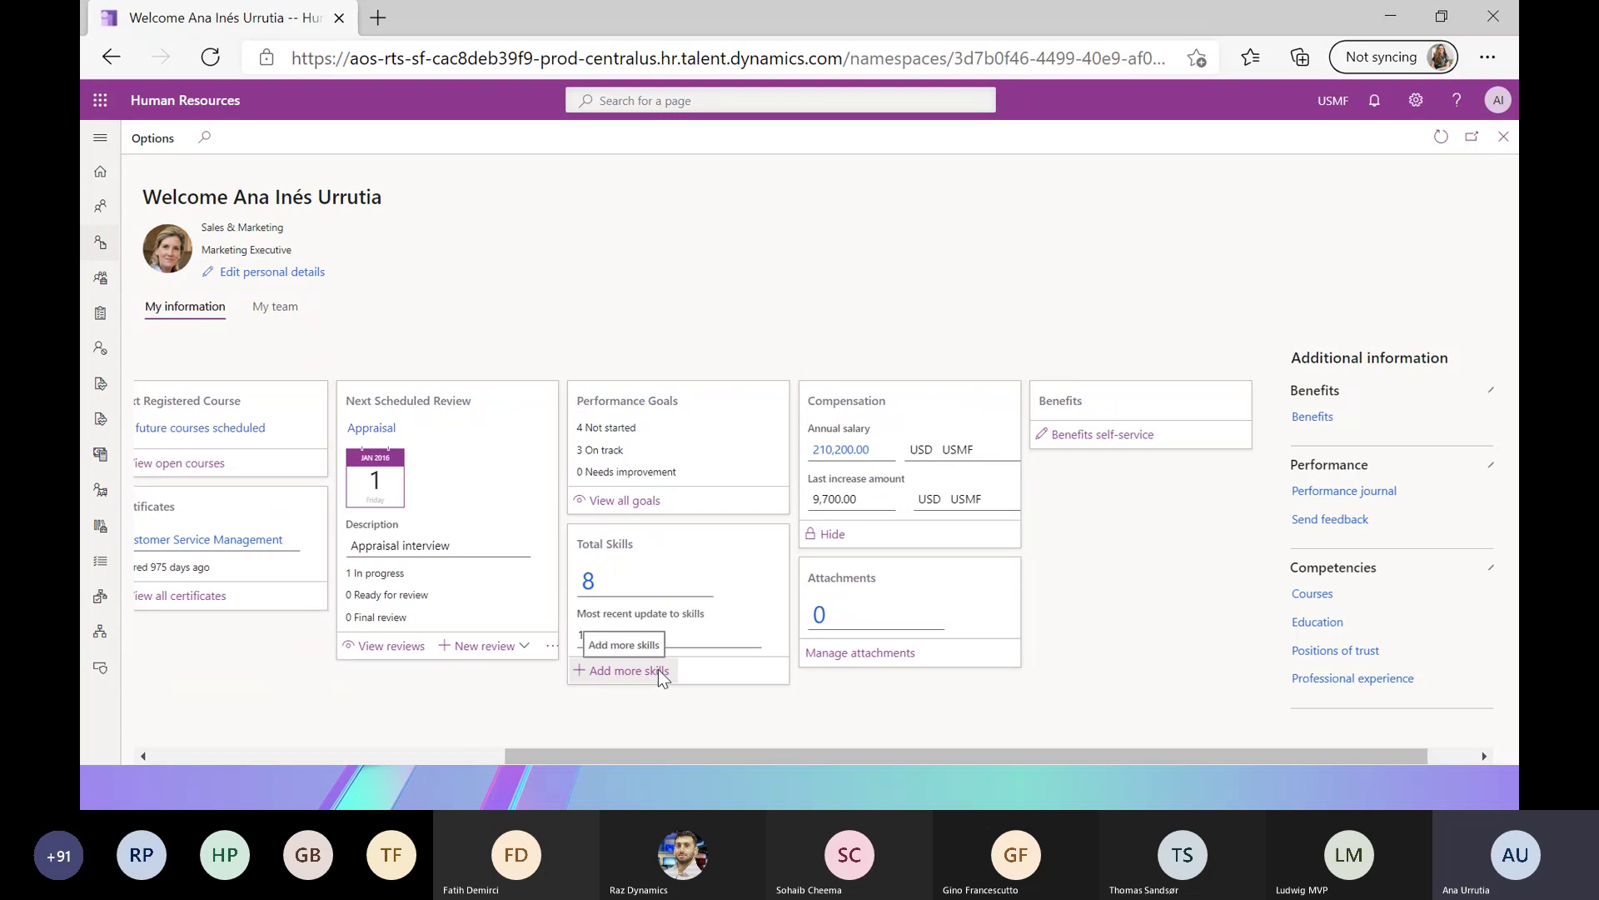
scroll(658, 668, "left", 6)
scroll(658, 669, "left", 2)
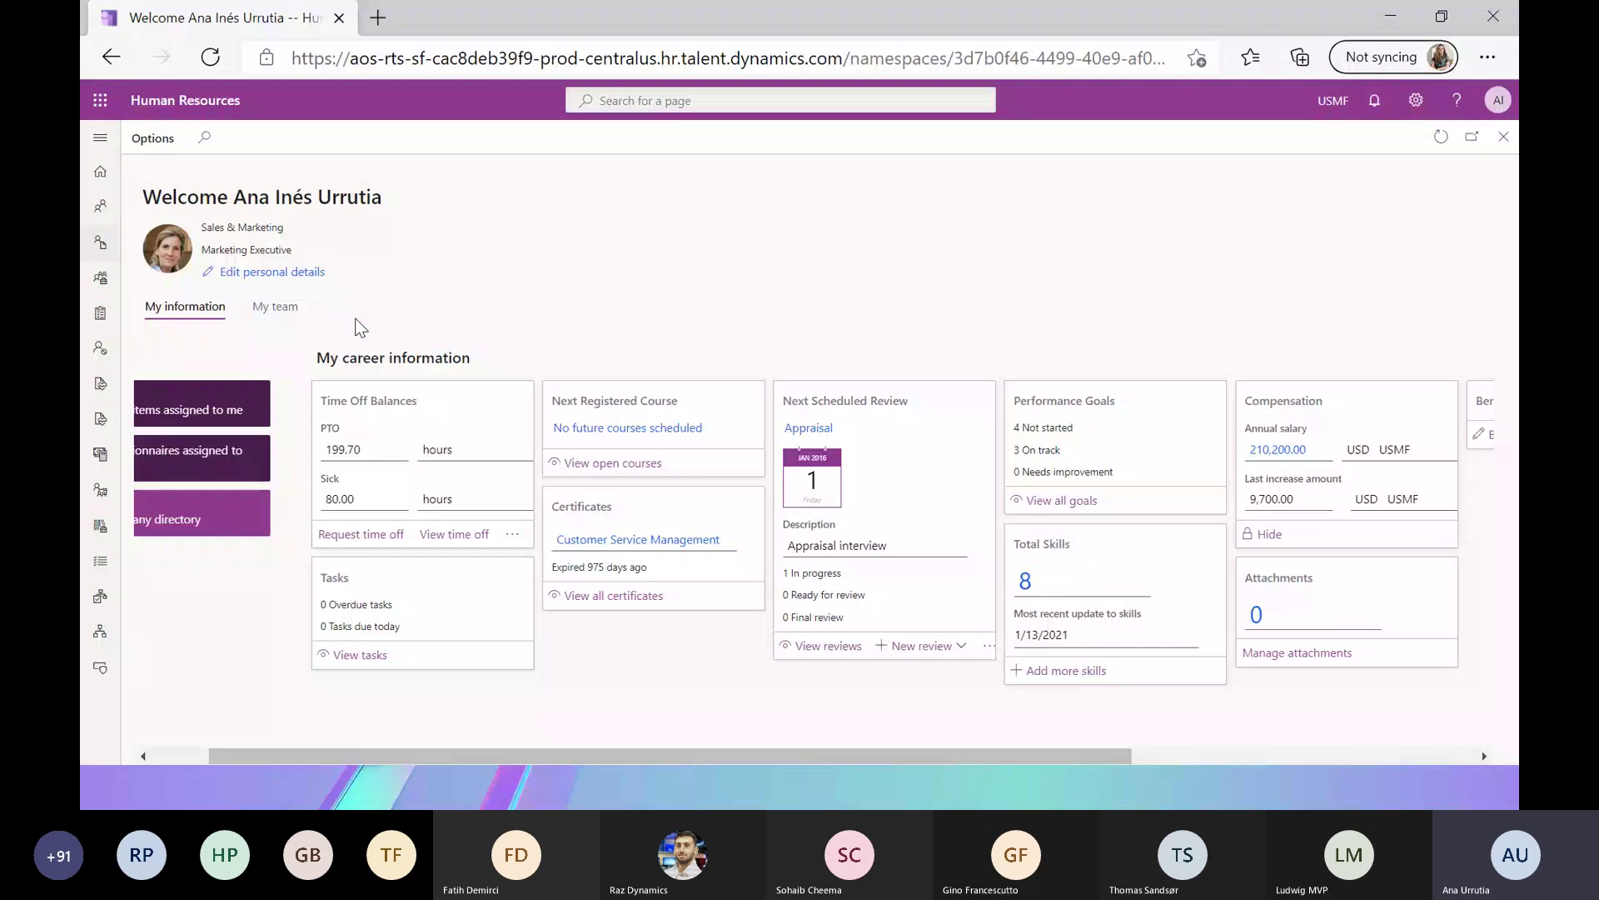
Switch to the My team information and view the Marketing Manager's direct reports.
left_click(282, 310)
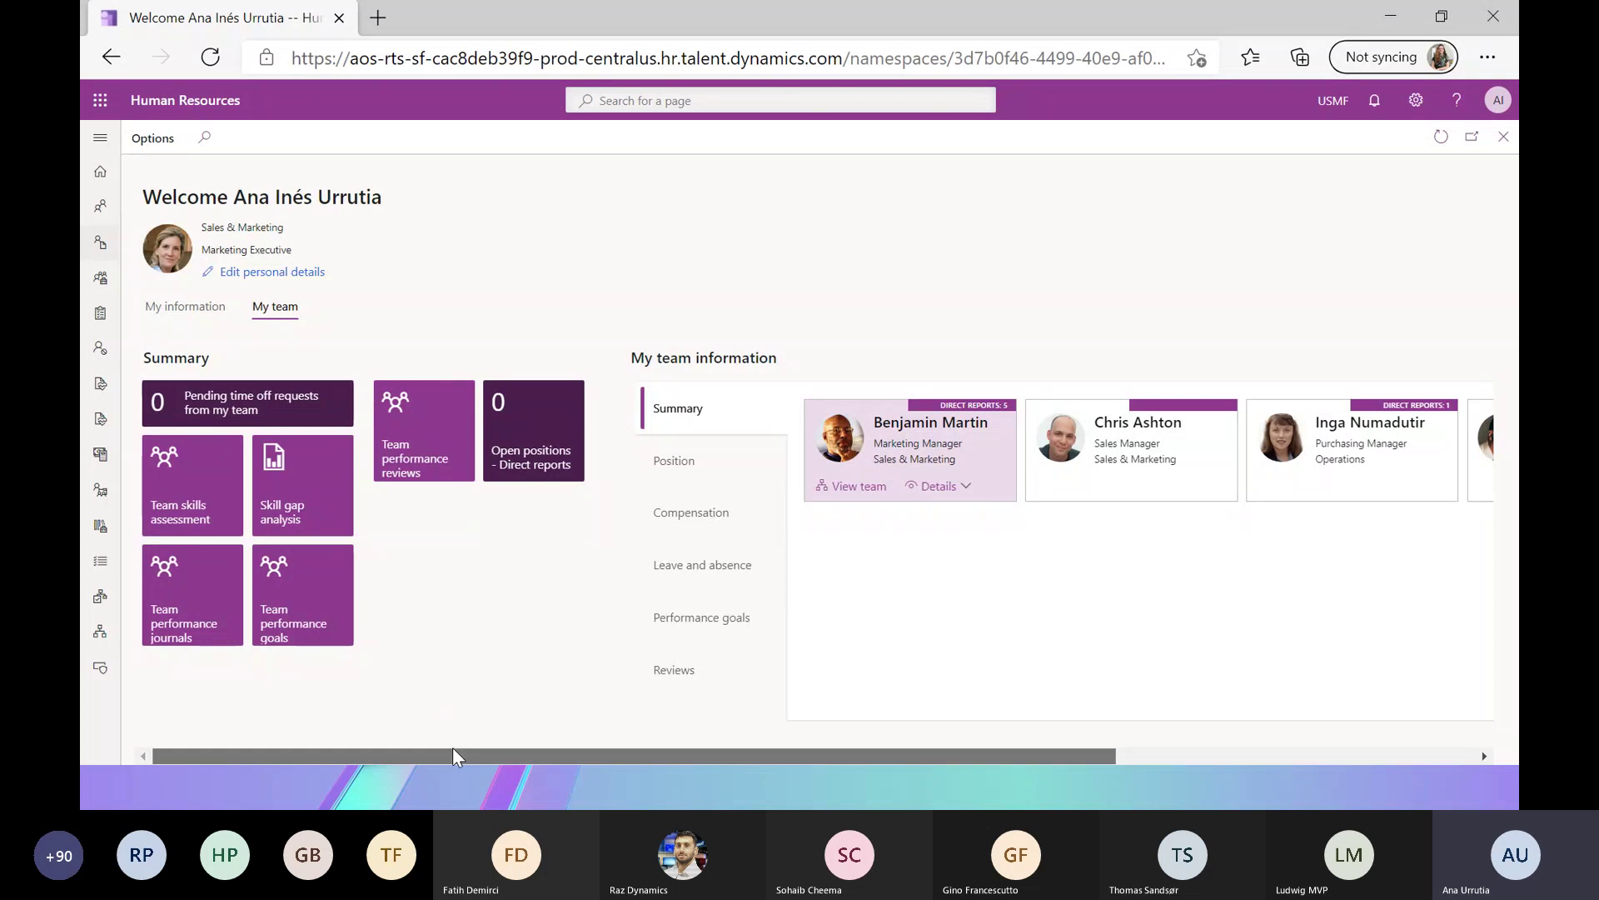
left_click_drag(454, 756, 802, 761)
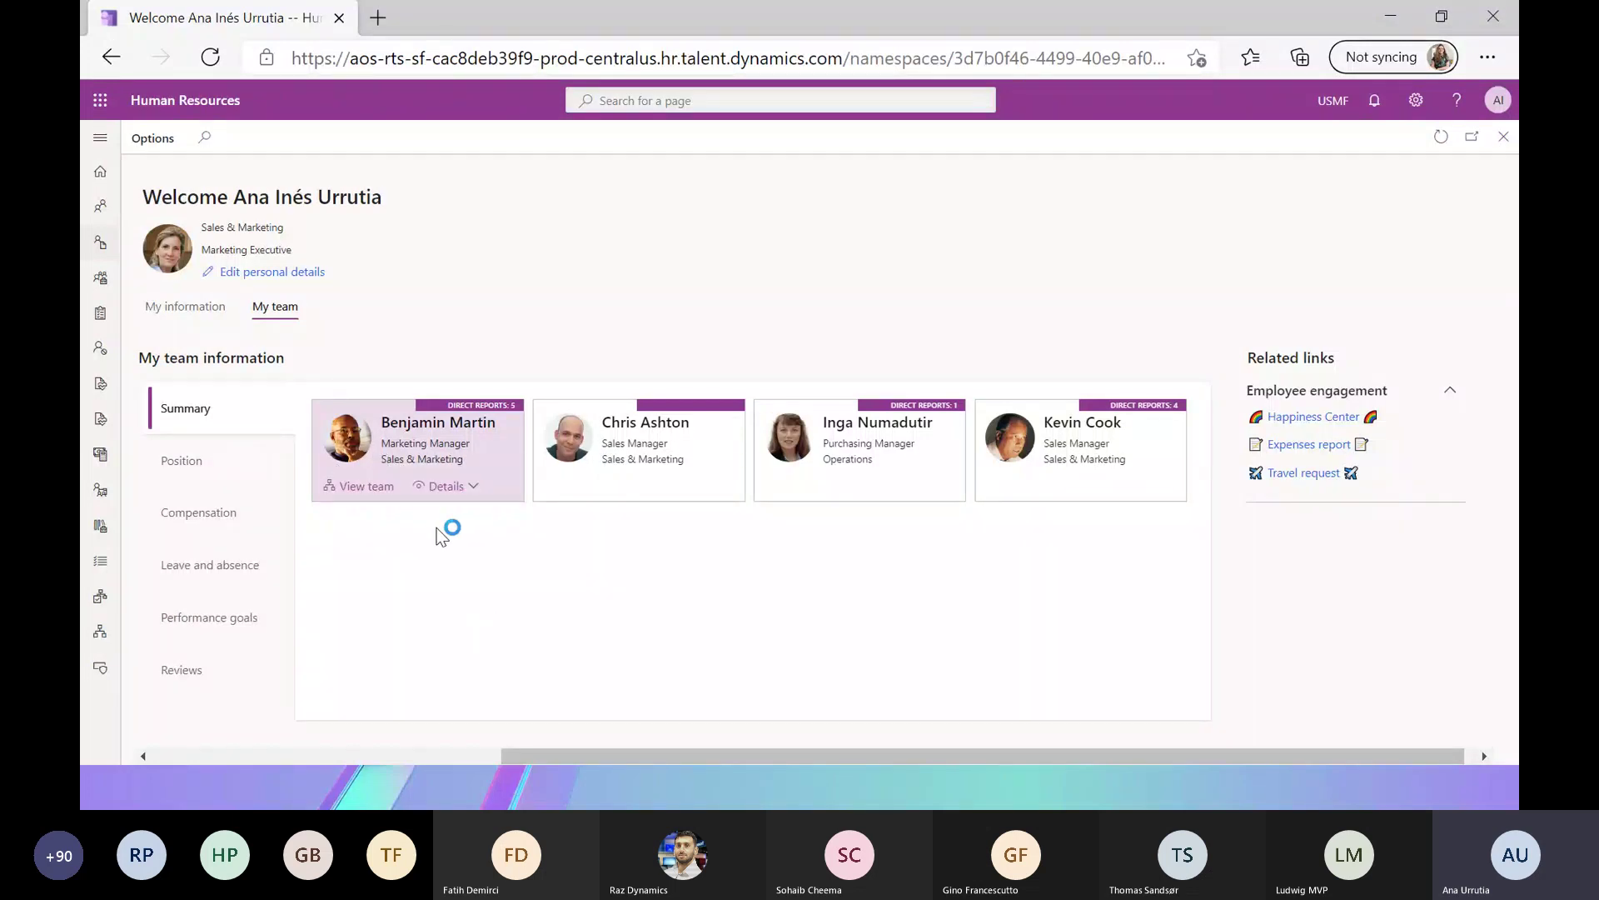
left_click(342, 488)
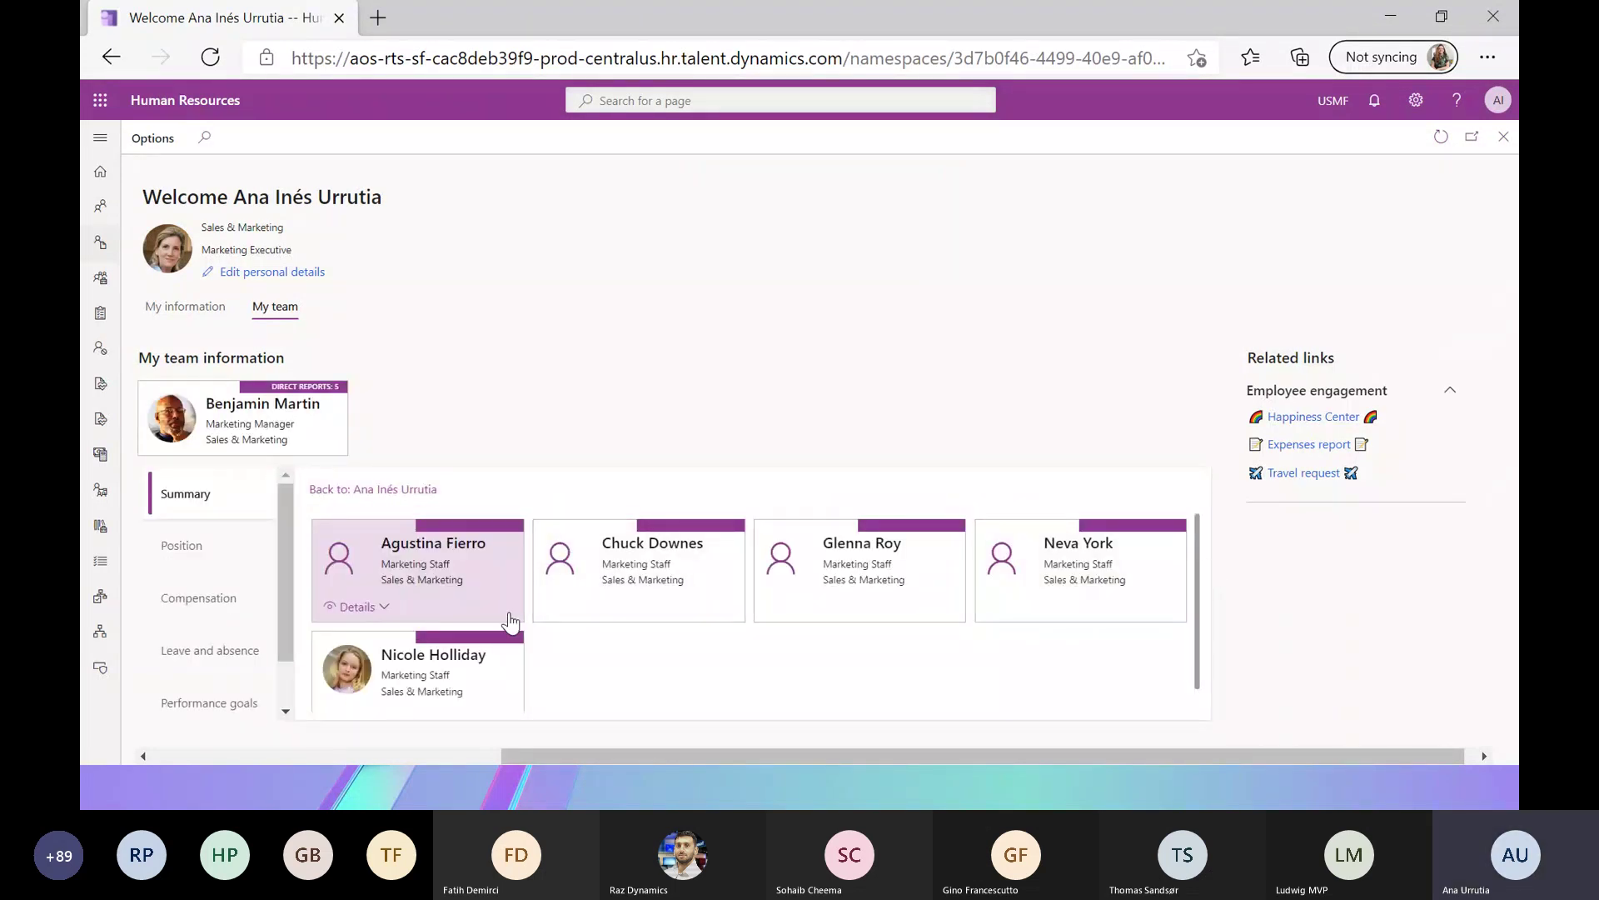
Show the Position details of the Marketing Manager's direct reports and examine their years in position, seniority and service.
mouse_move(282, 561)
left_mouse_down()
mouse_move(285, 597)
mouse_move(286, 566)
left_mouse_up()
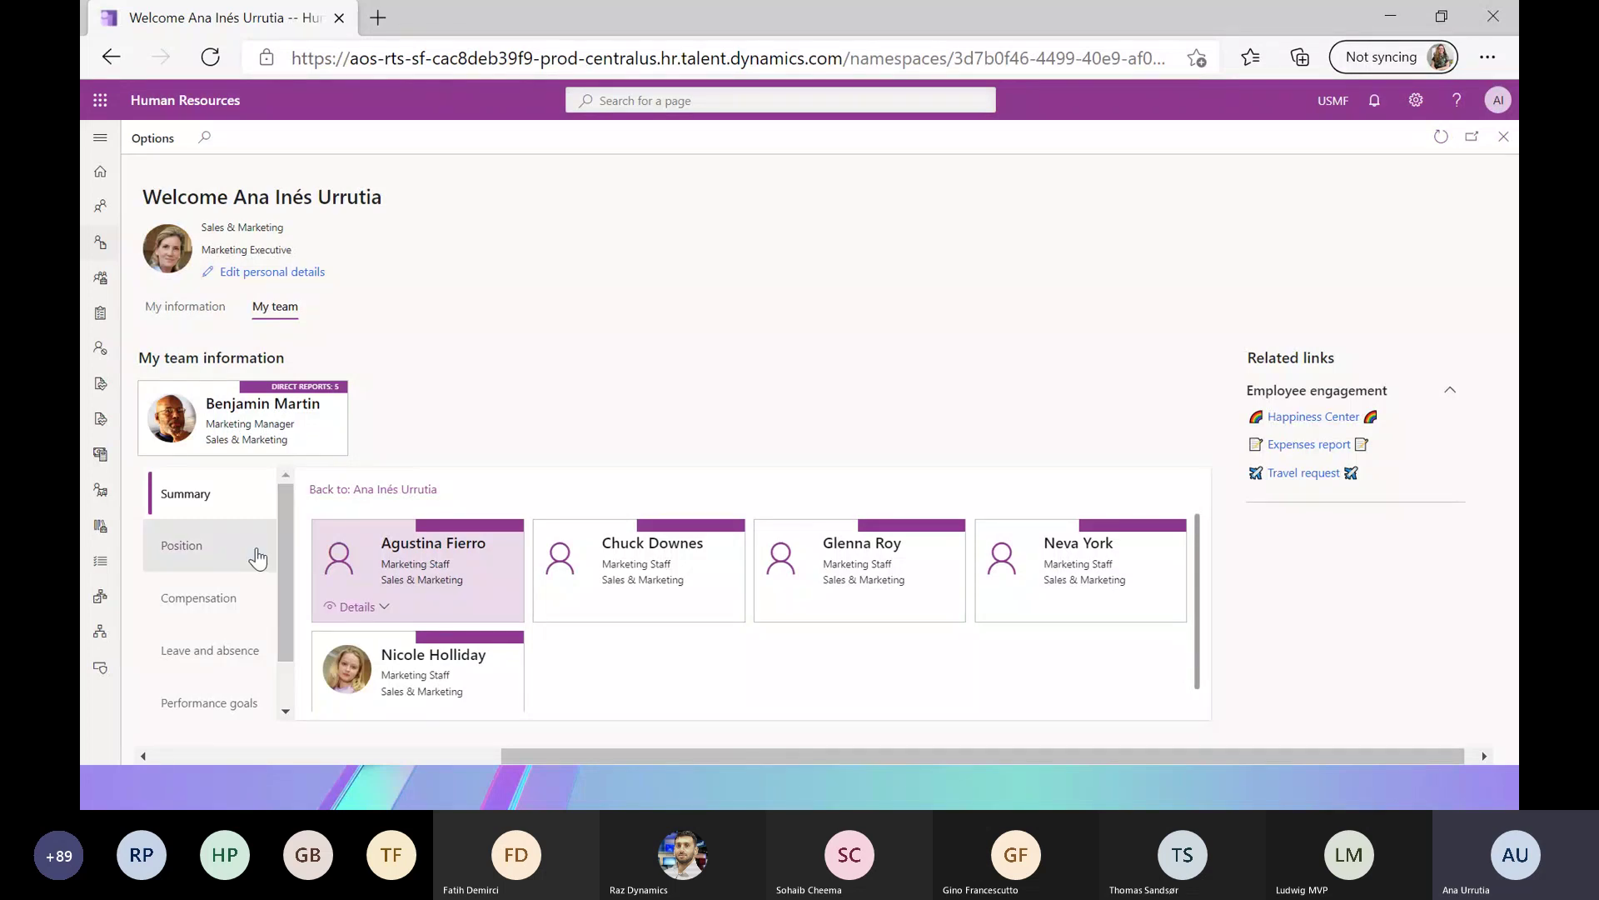
left_click(209, 555)
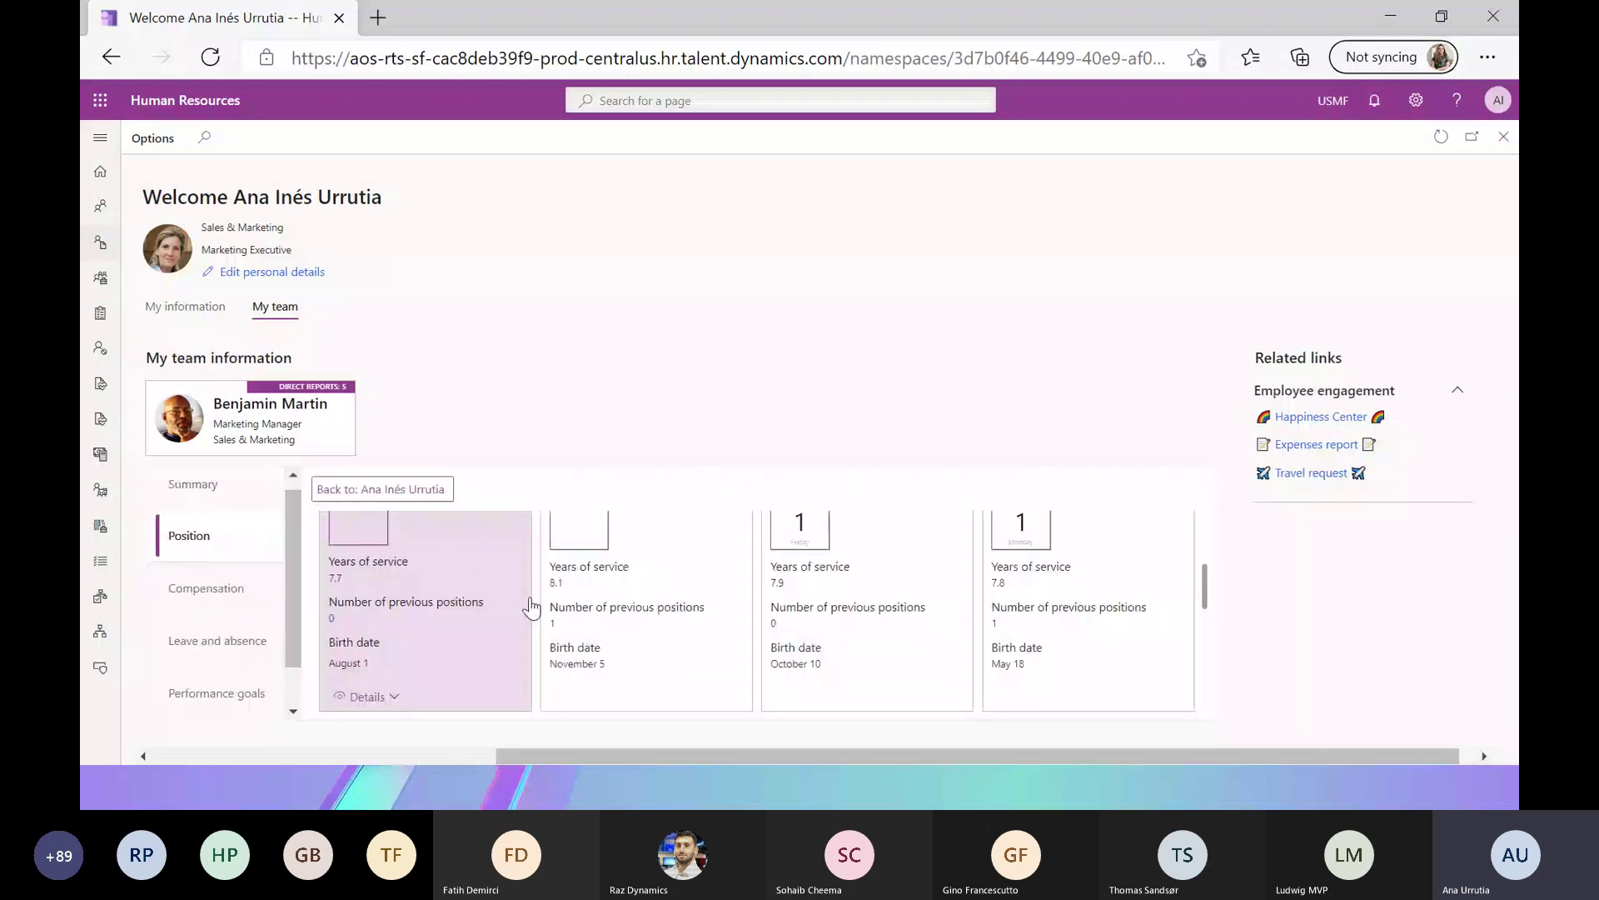
scroll(531, 608, "down", 1)
scroll(530, 608, "up", 2)
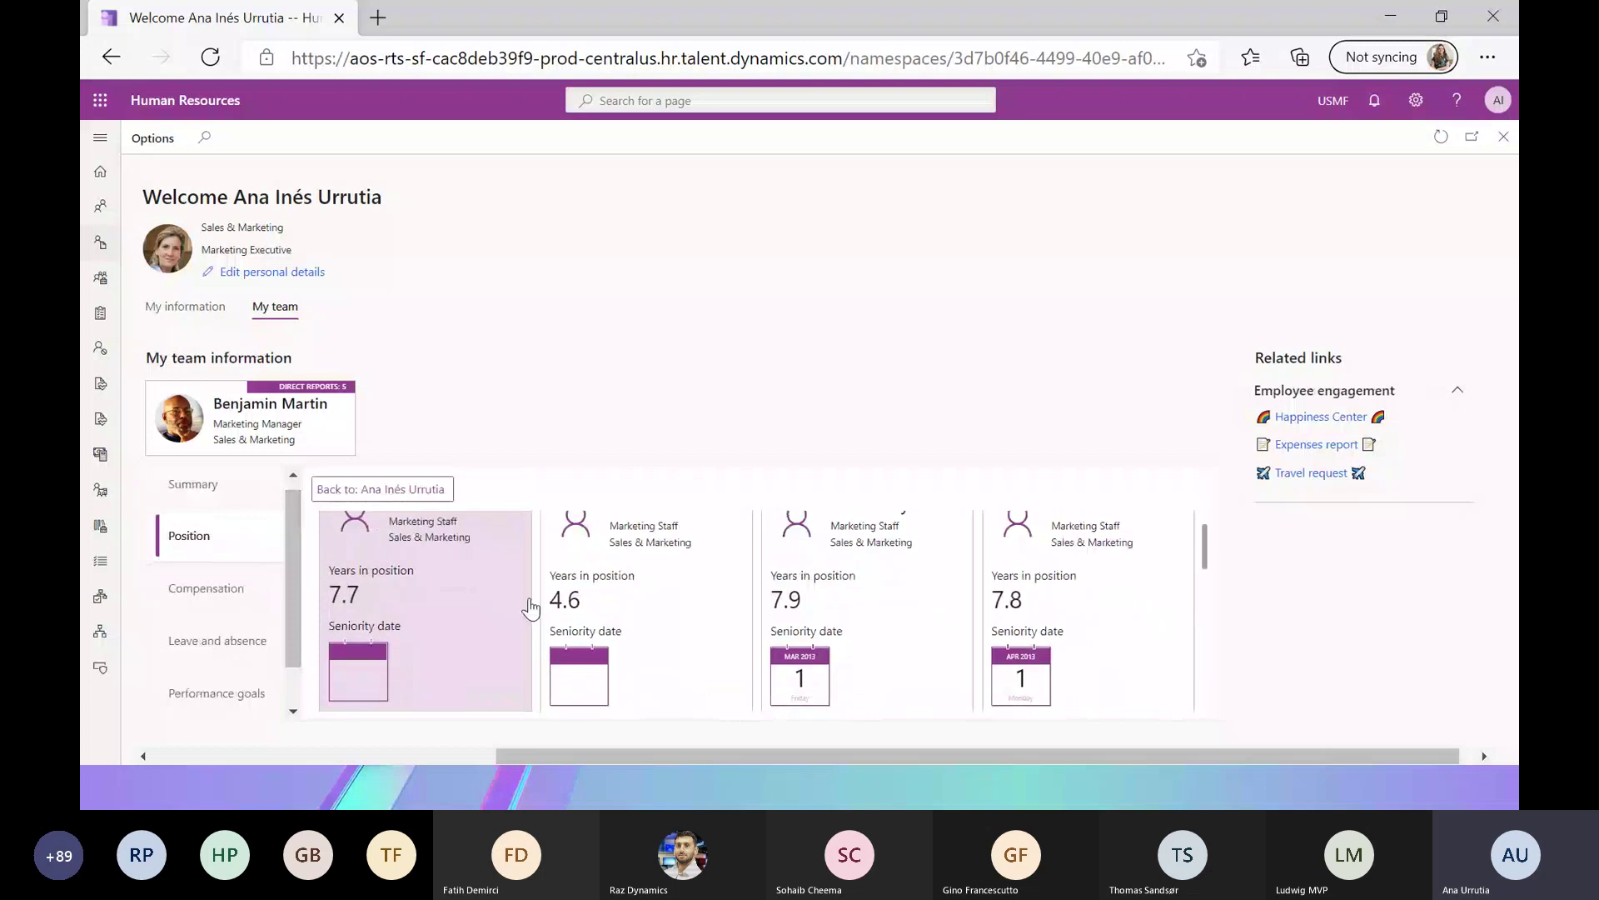
scroll(531, 608, "up", 1)
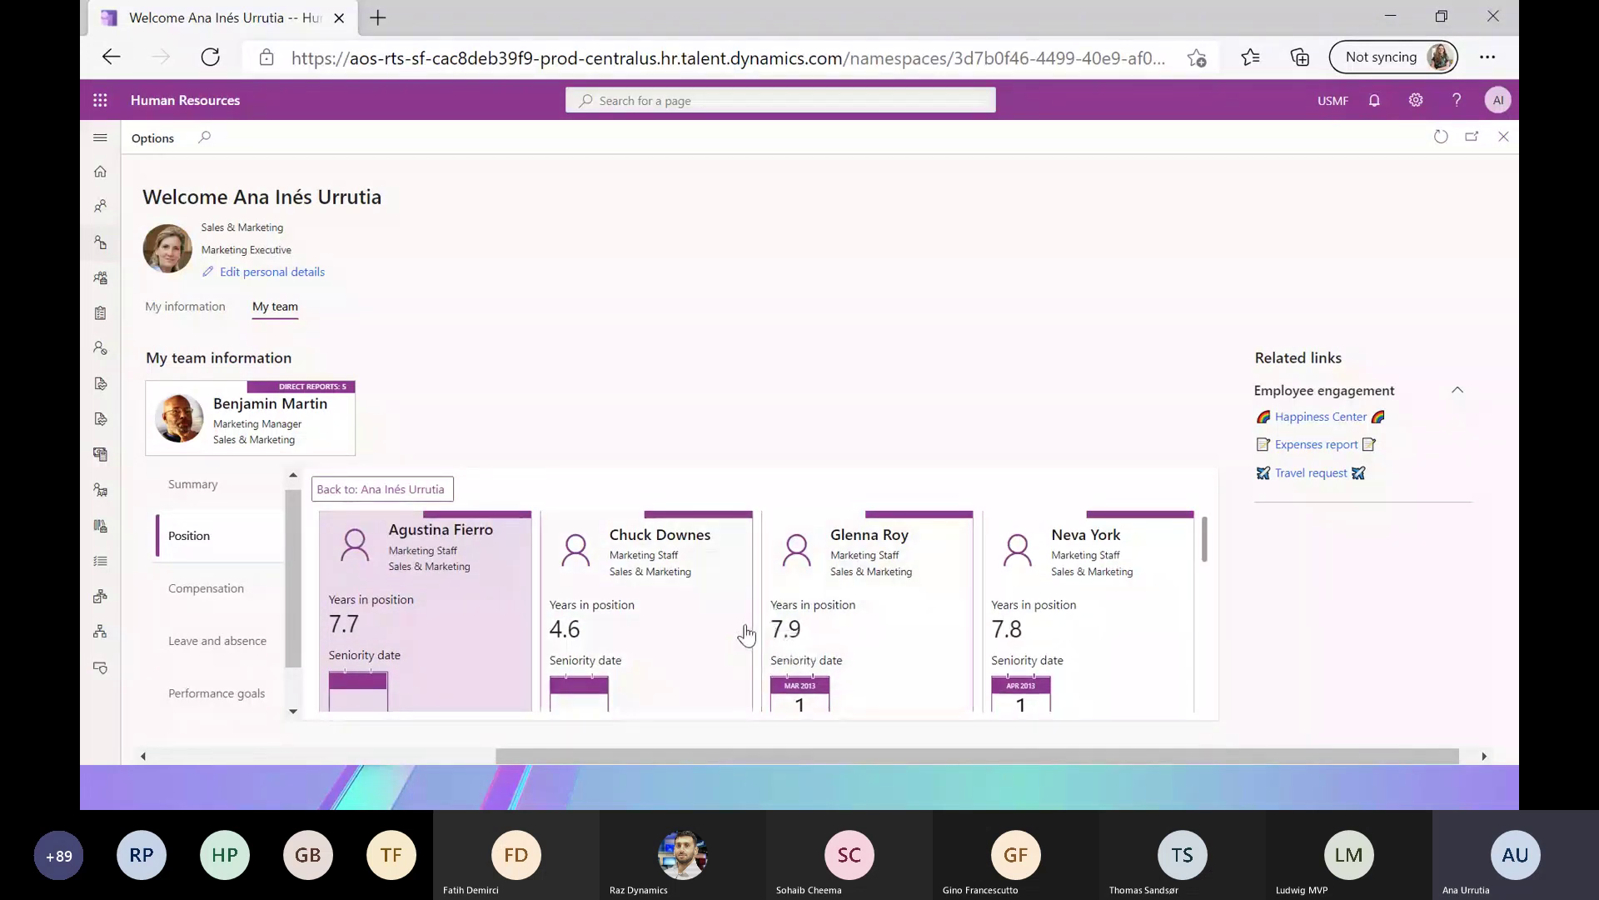
Read the rest of the direct reports' Position details, including years of service, previous positions and birth dates.
scroll(746, 635, "down", 1)
scroll(655, 617, "down", 3)
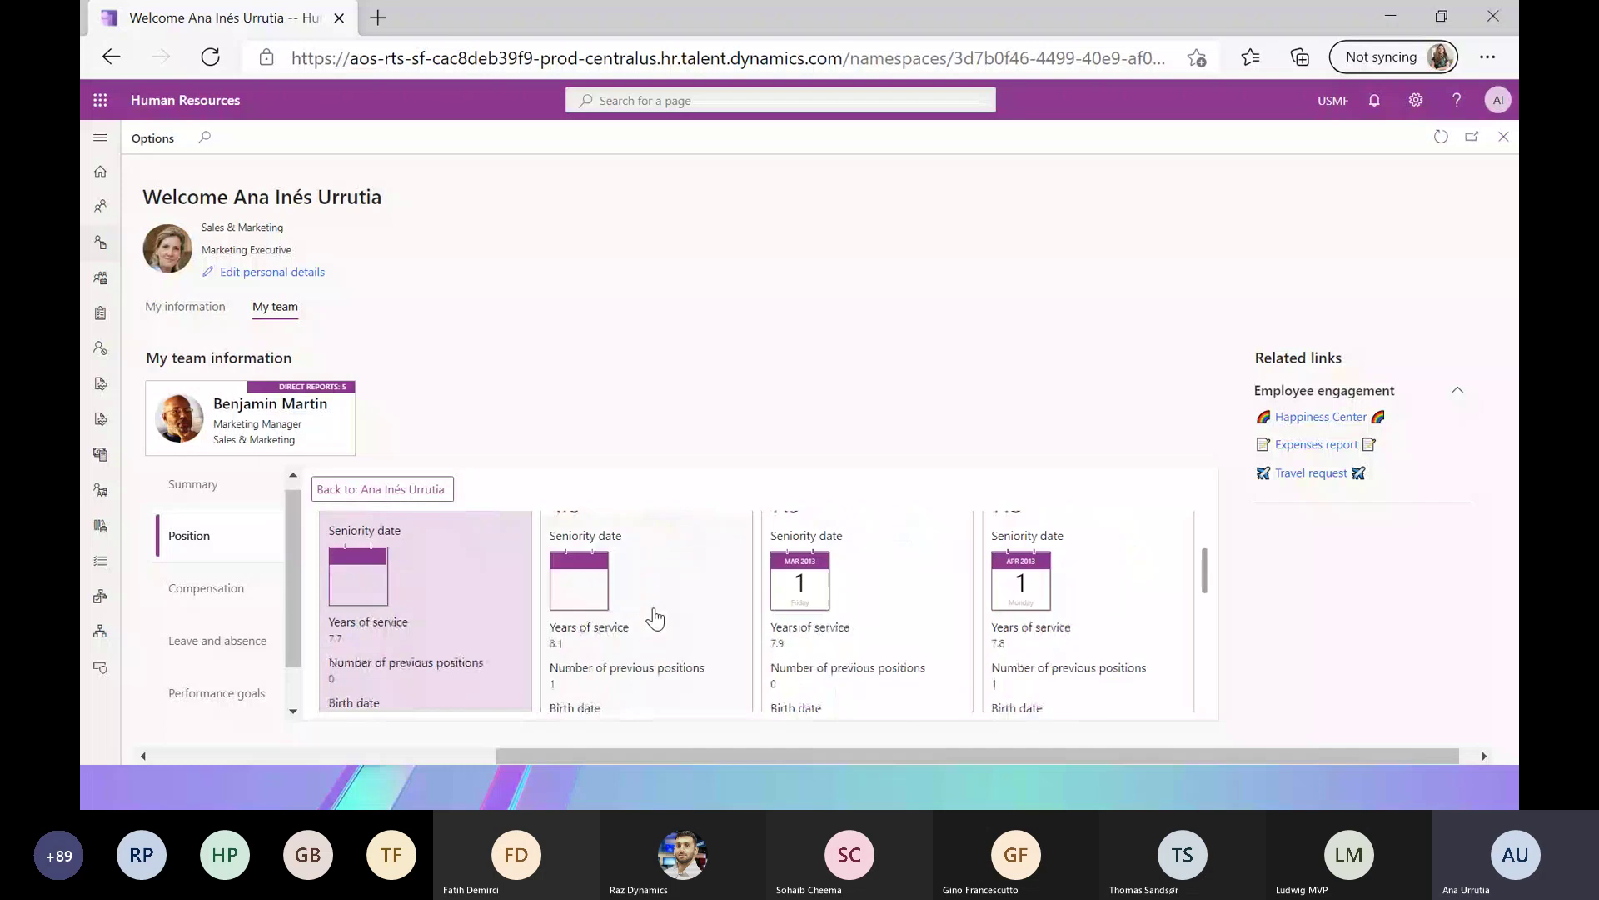
scroll(655, 617, "down", 1)
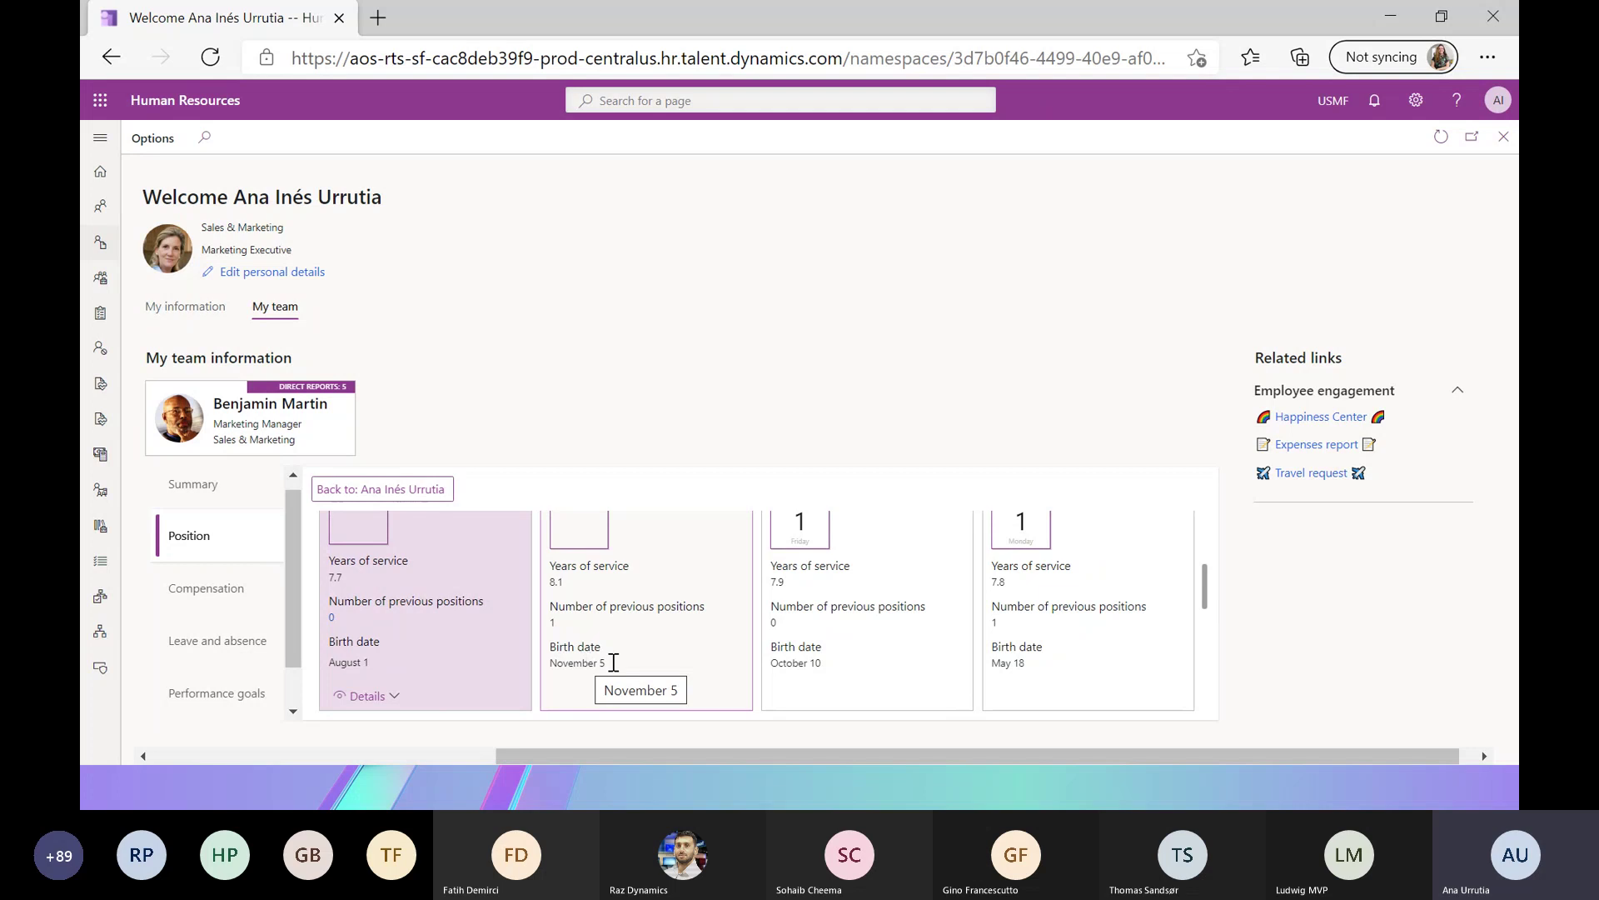
scroll(991, 685, "down", 1)
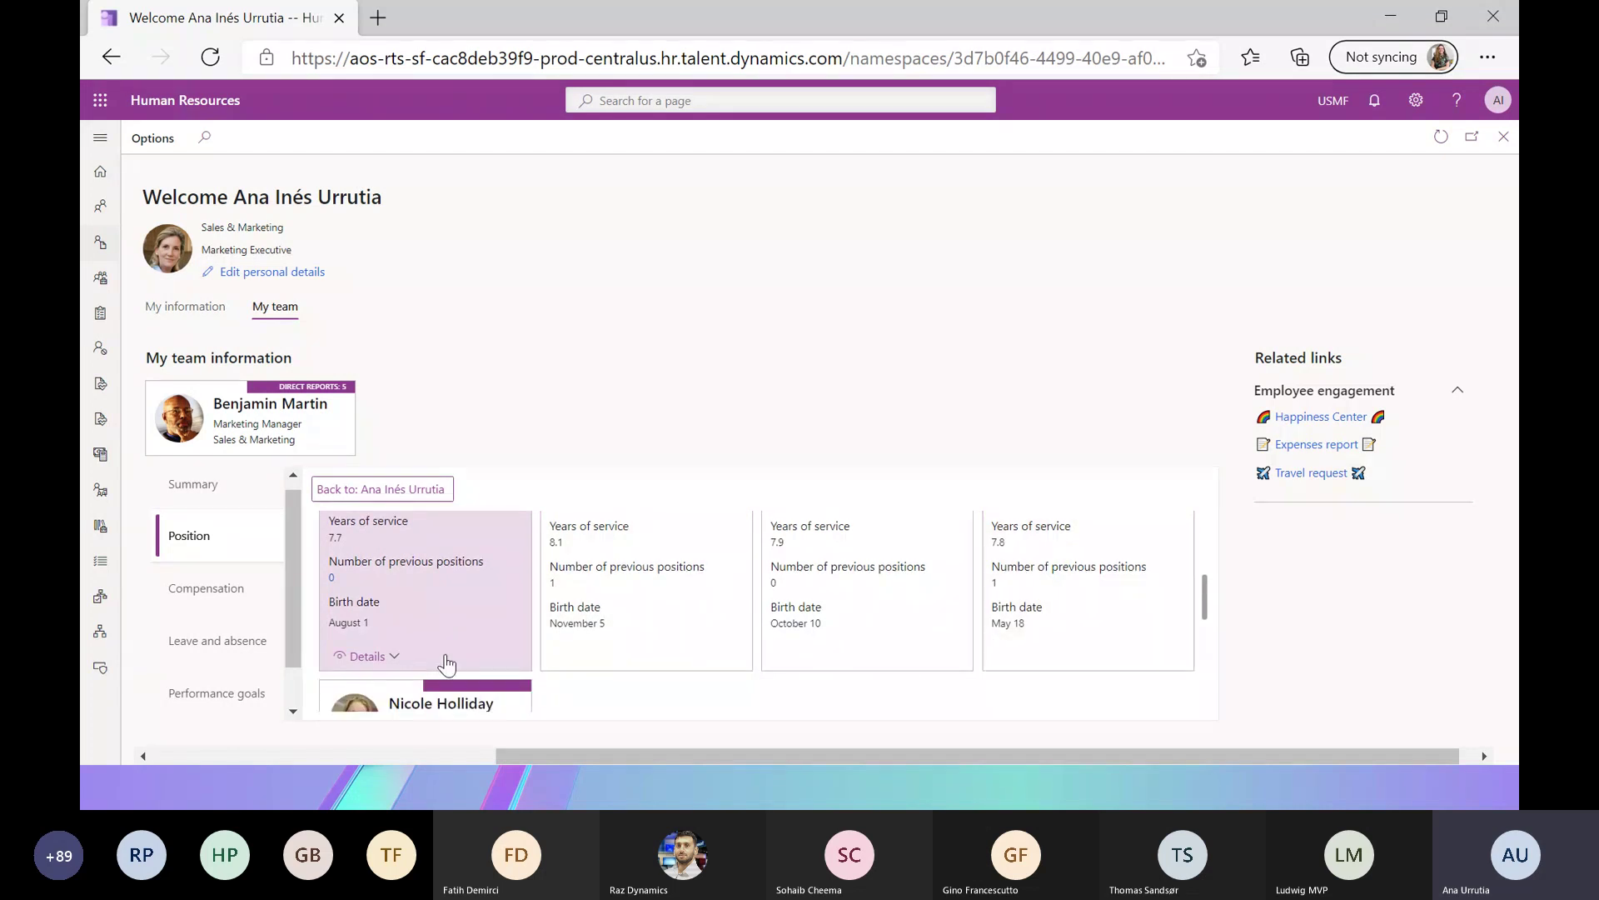
View the Compensation details and the Leave and absence requests of the Marketing Manager's direct reports.
left_click(223, 583)
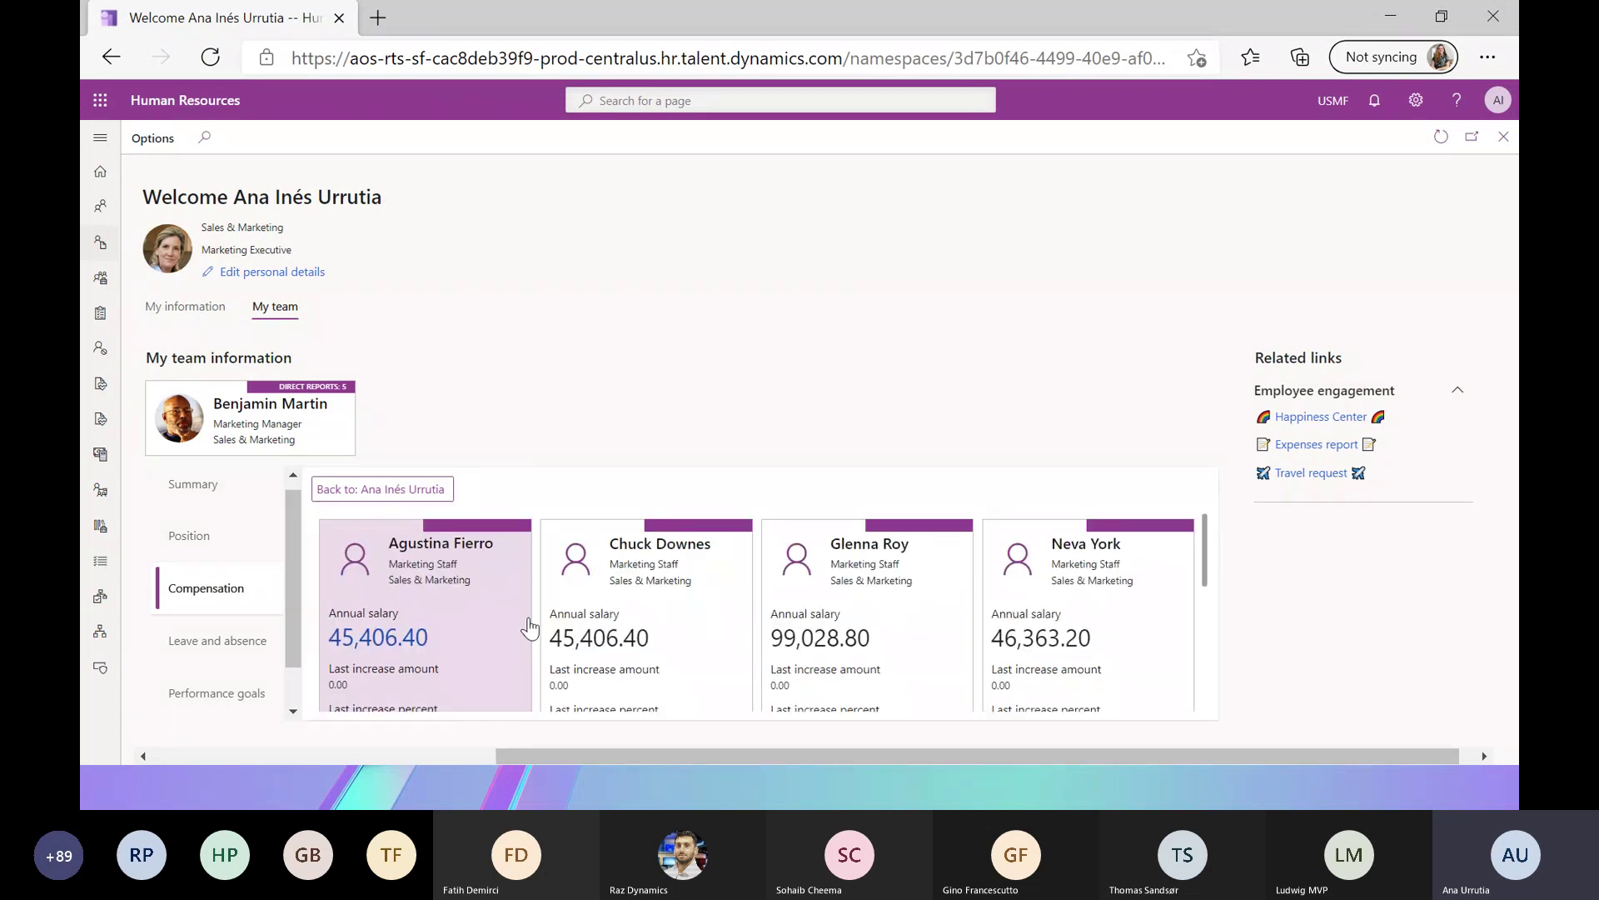
left_click(247, 652)
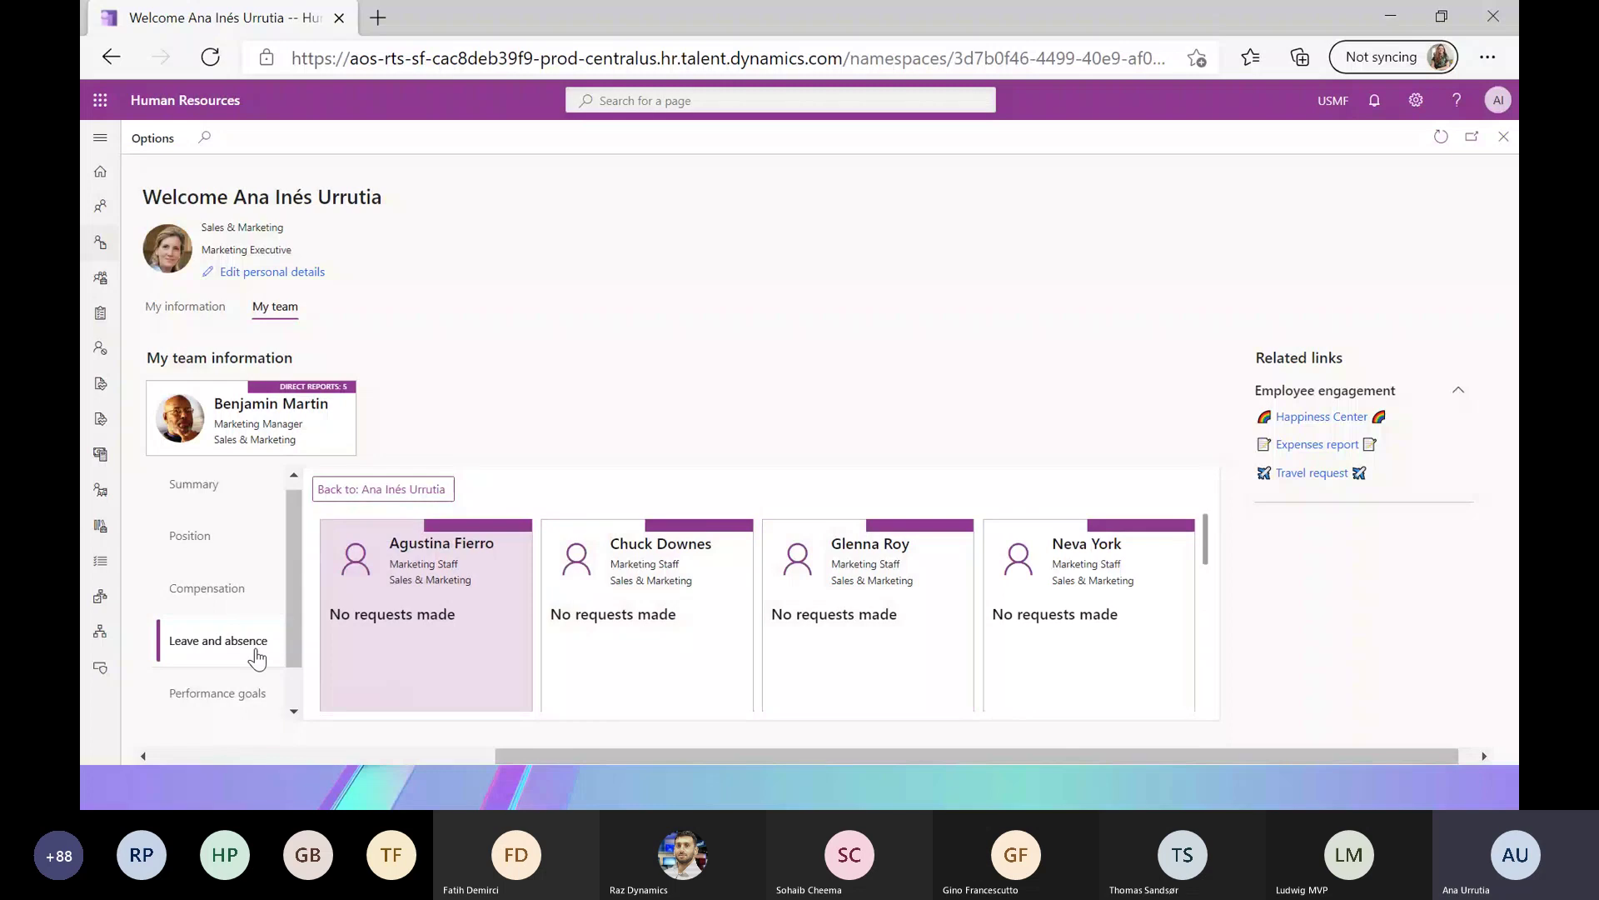
Show the direct reports' Performance goals and look through the goal status counts on all their cards.
left_click_drag(287, 621, 297, 657)
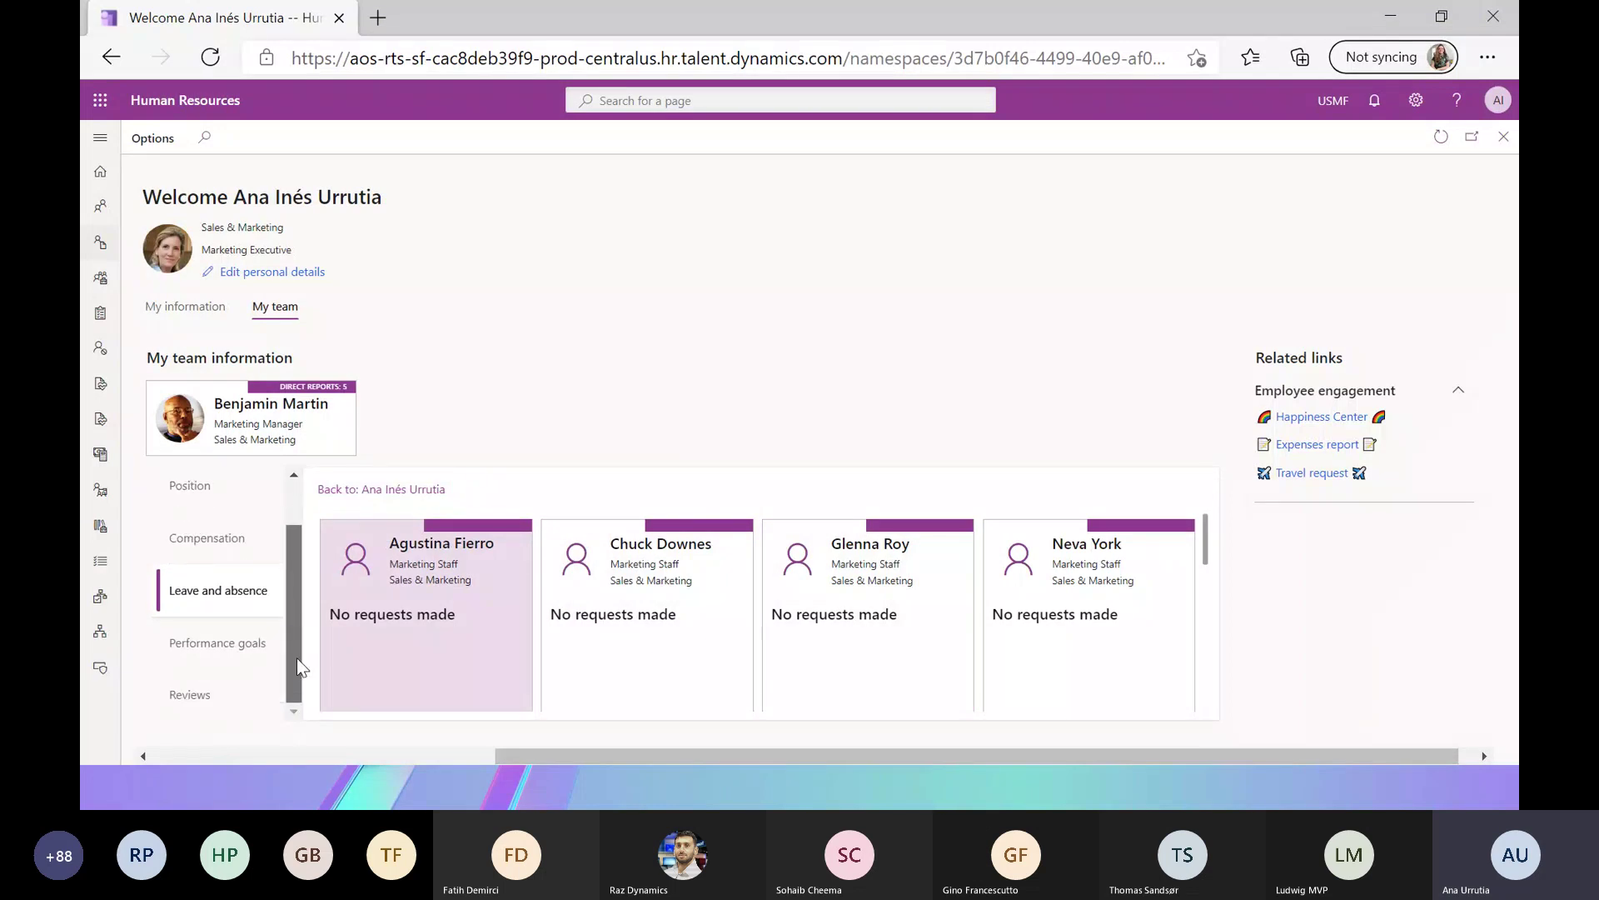
left_click(211, 667)
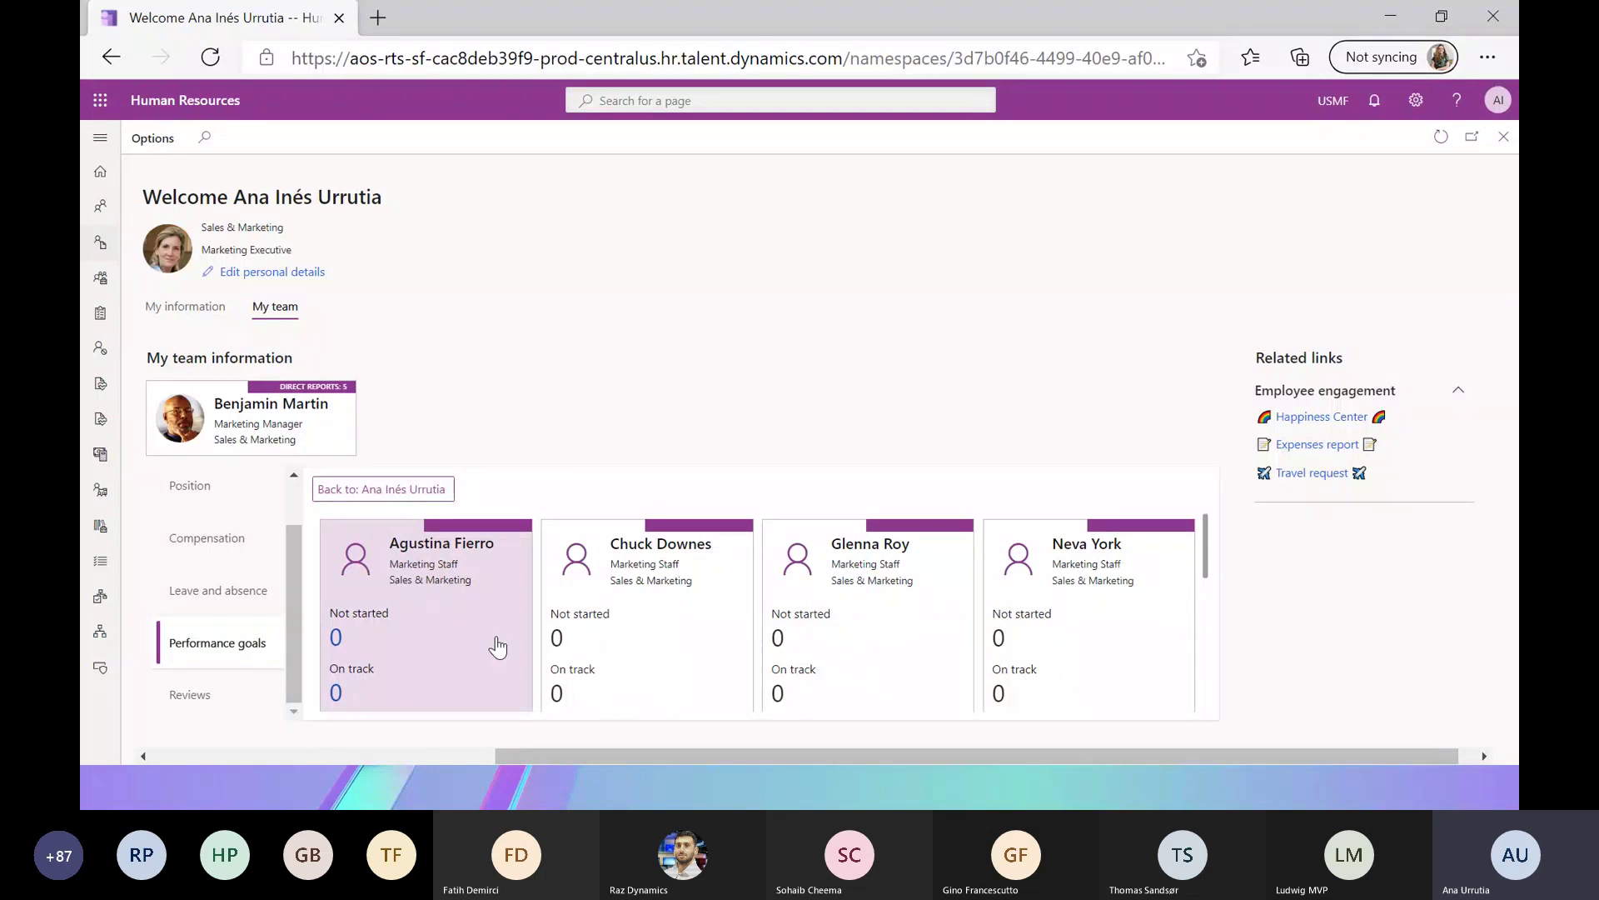
scroll(410, 626, "down", 2)
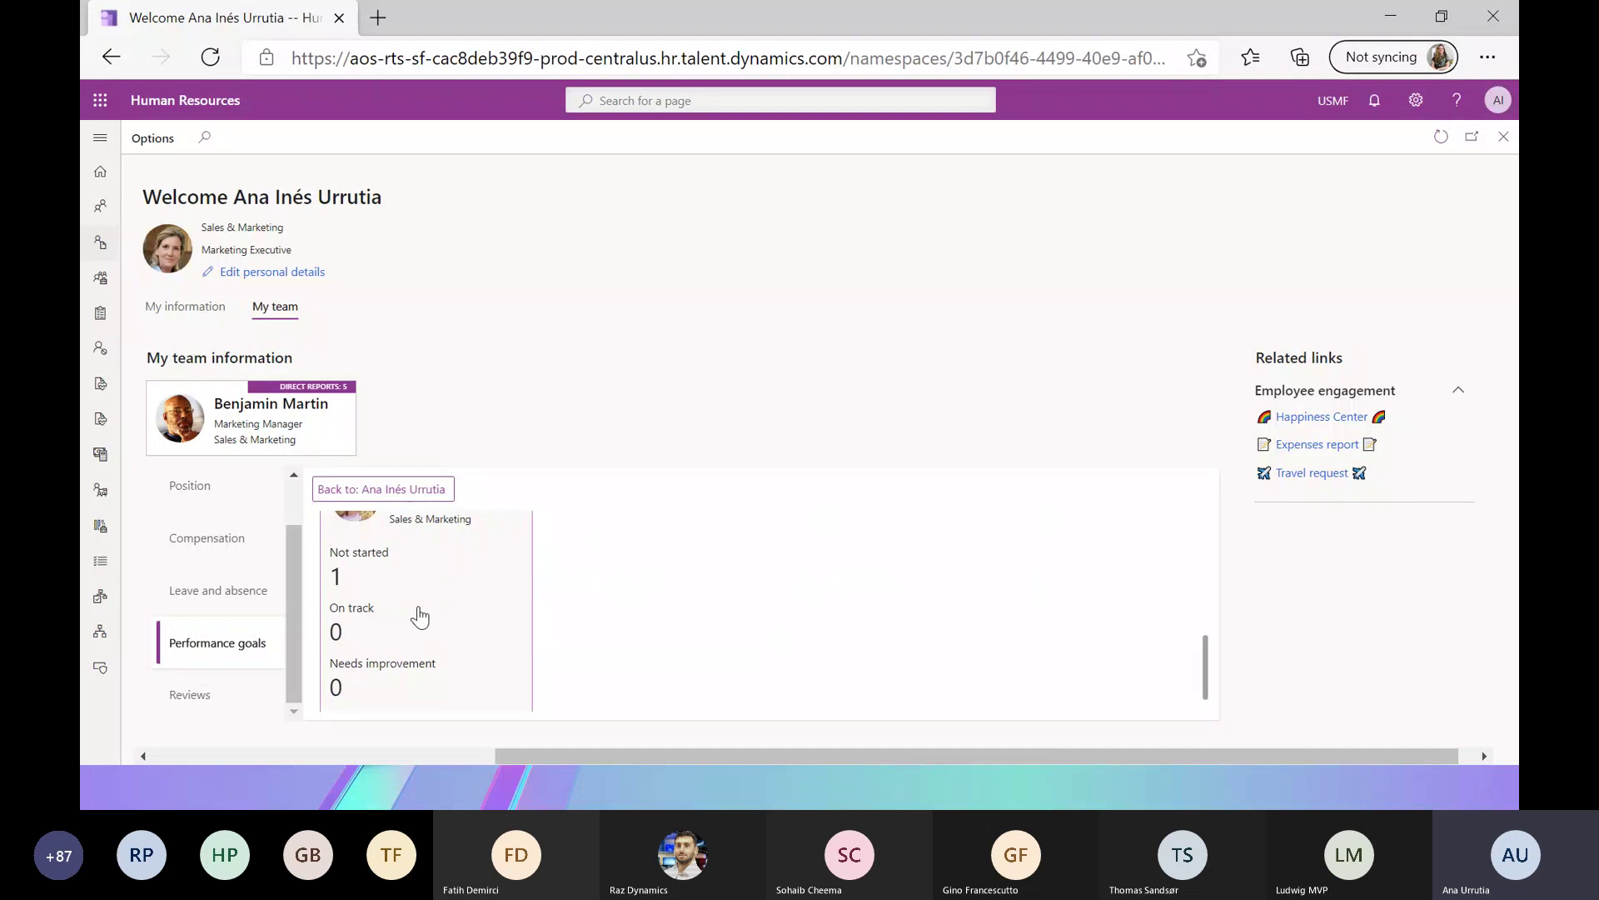
scroll(418, 617, "up", 3)
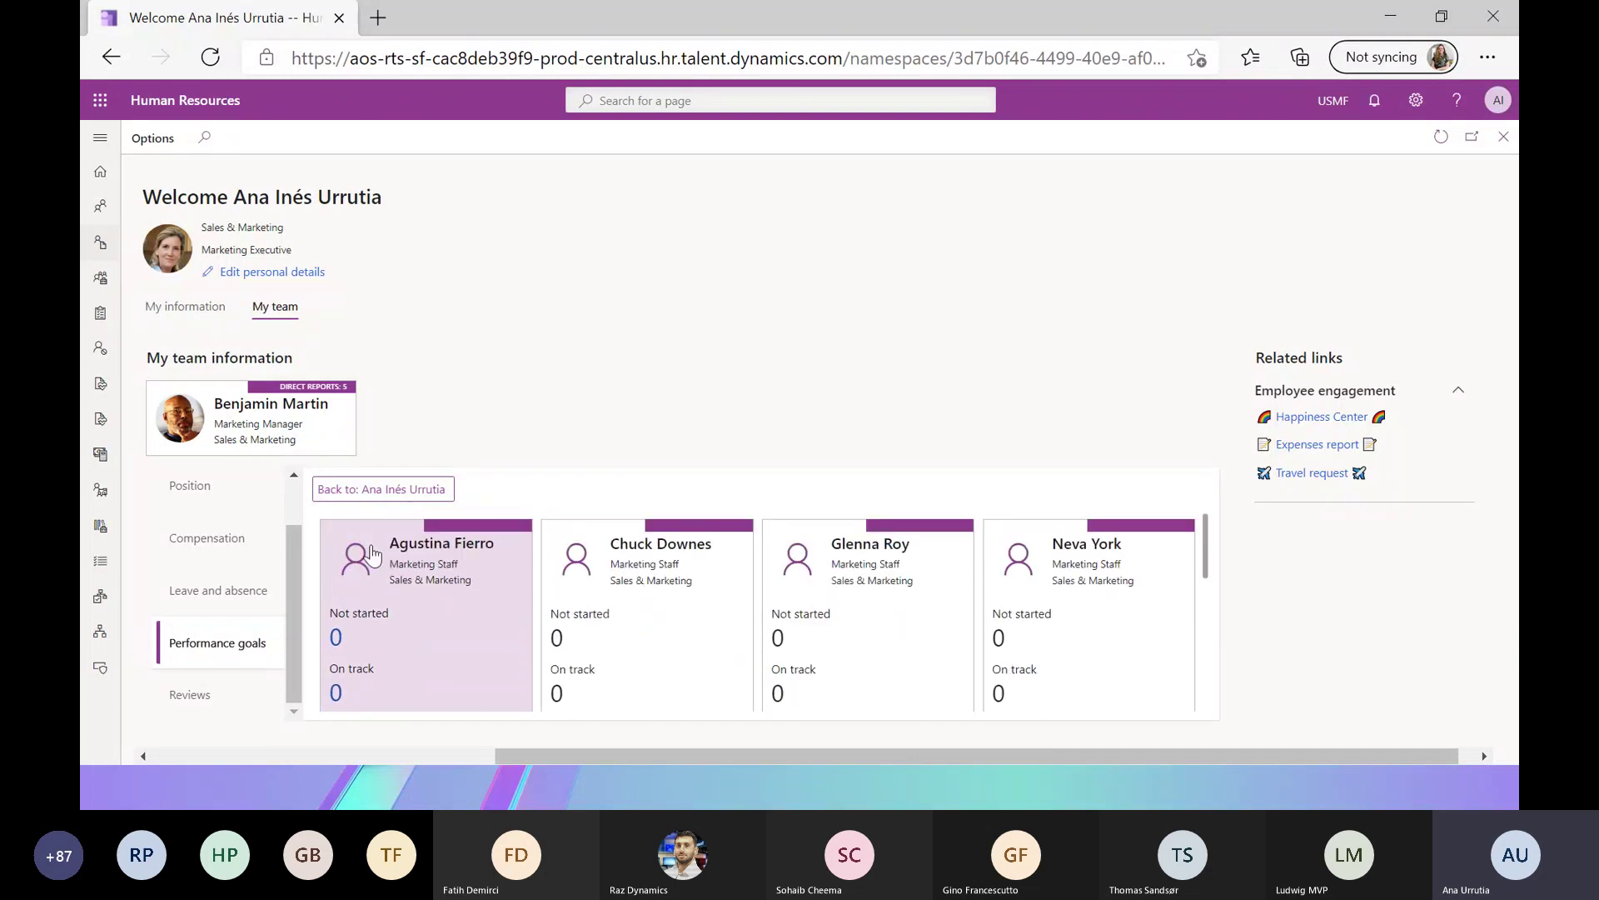
Show the direct reports' Reviews and examine the Employee engagement links under Related links.
left_click(233, 694)
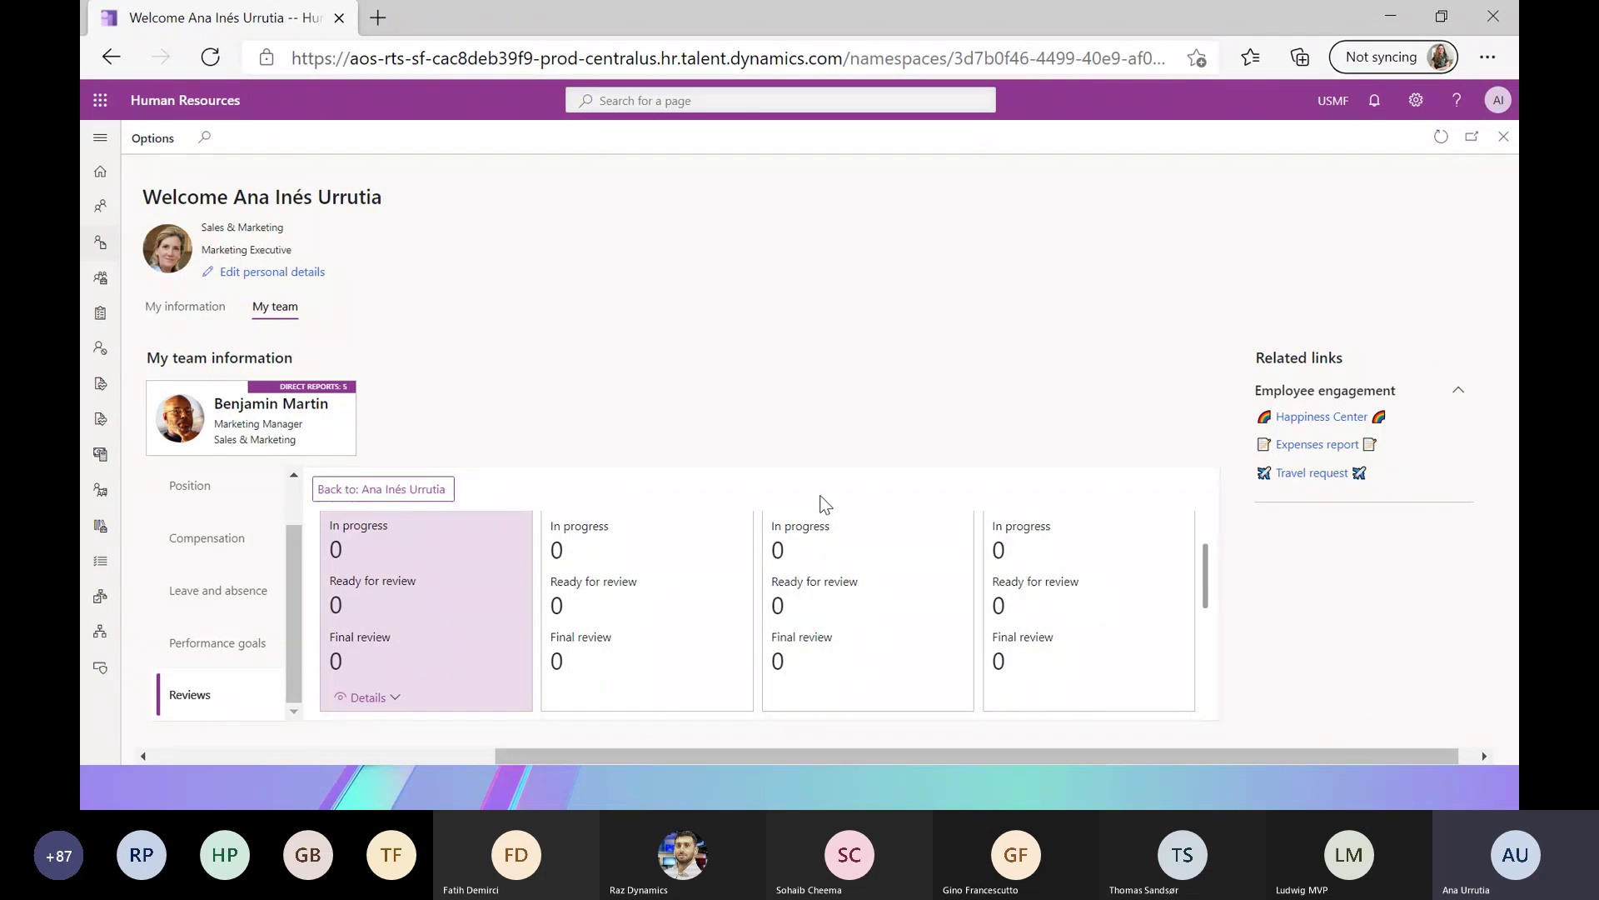
scroll(823, 504, "up", 1)
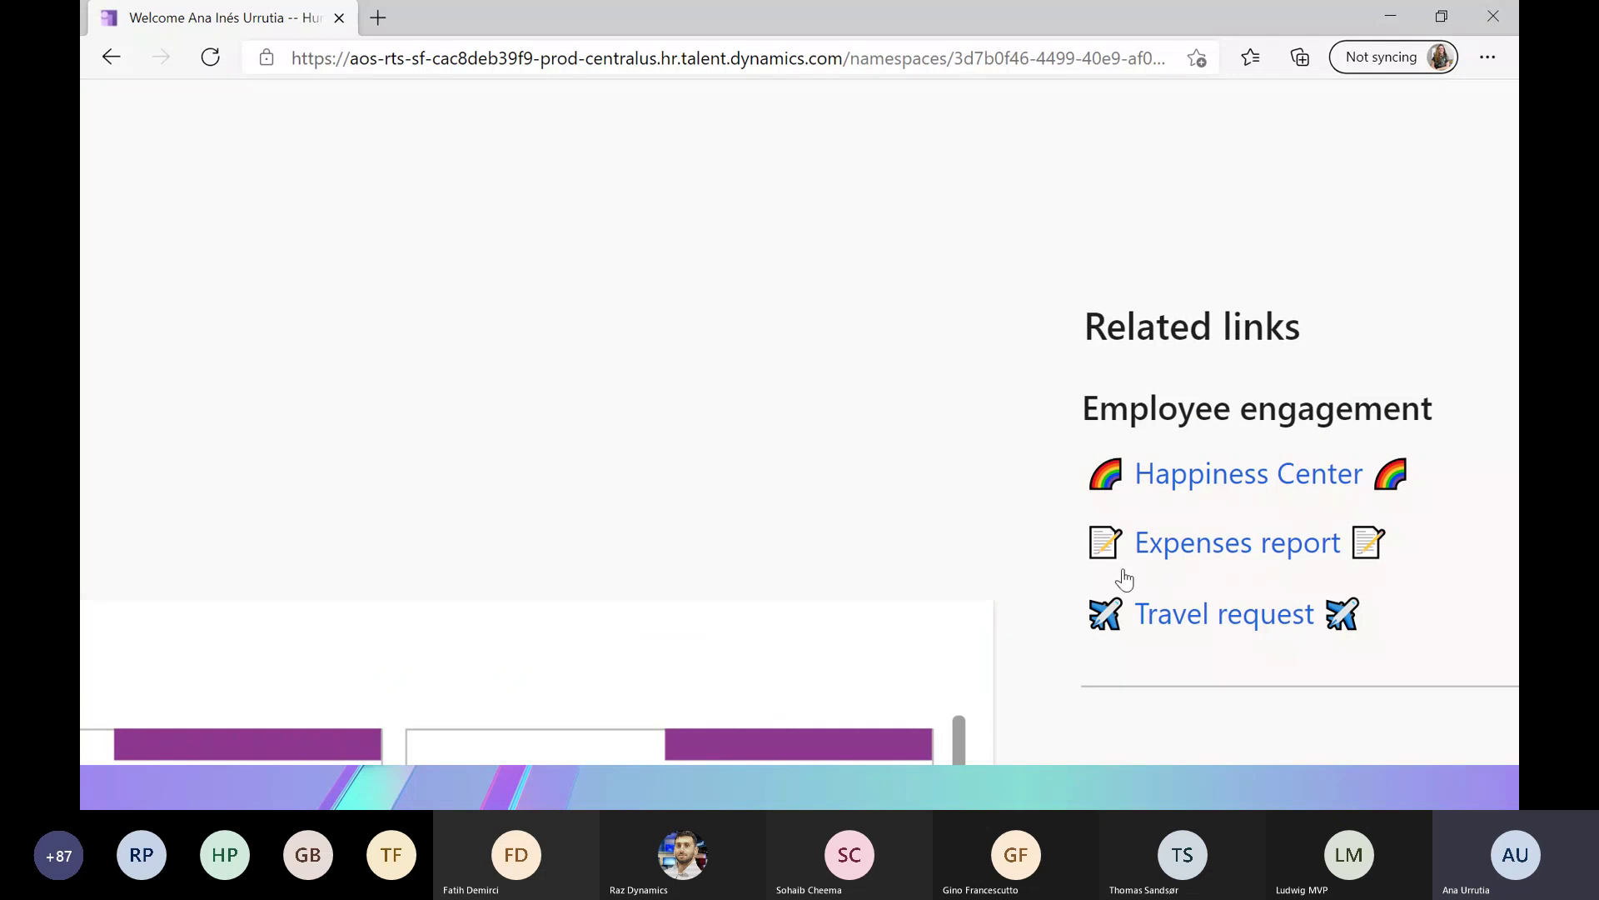
left_click(1198, 563)
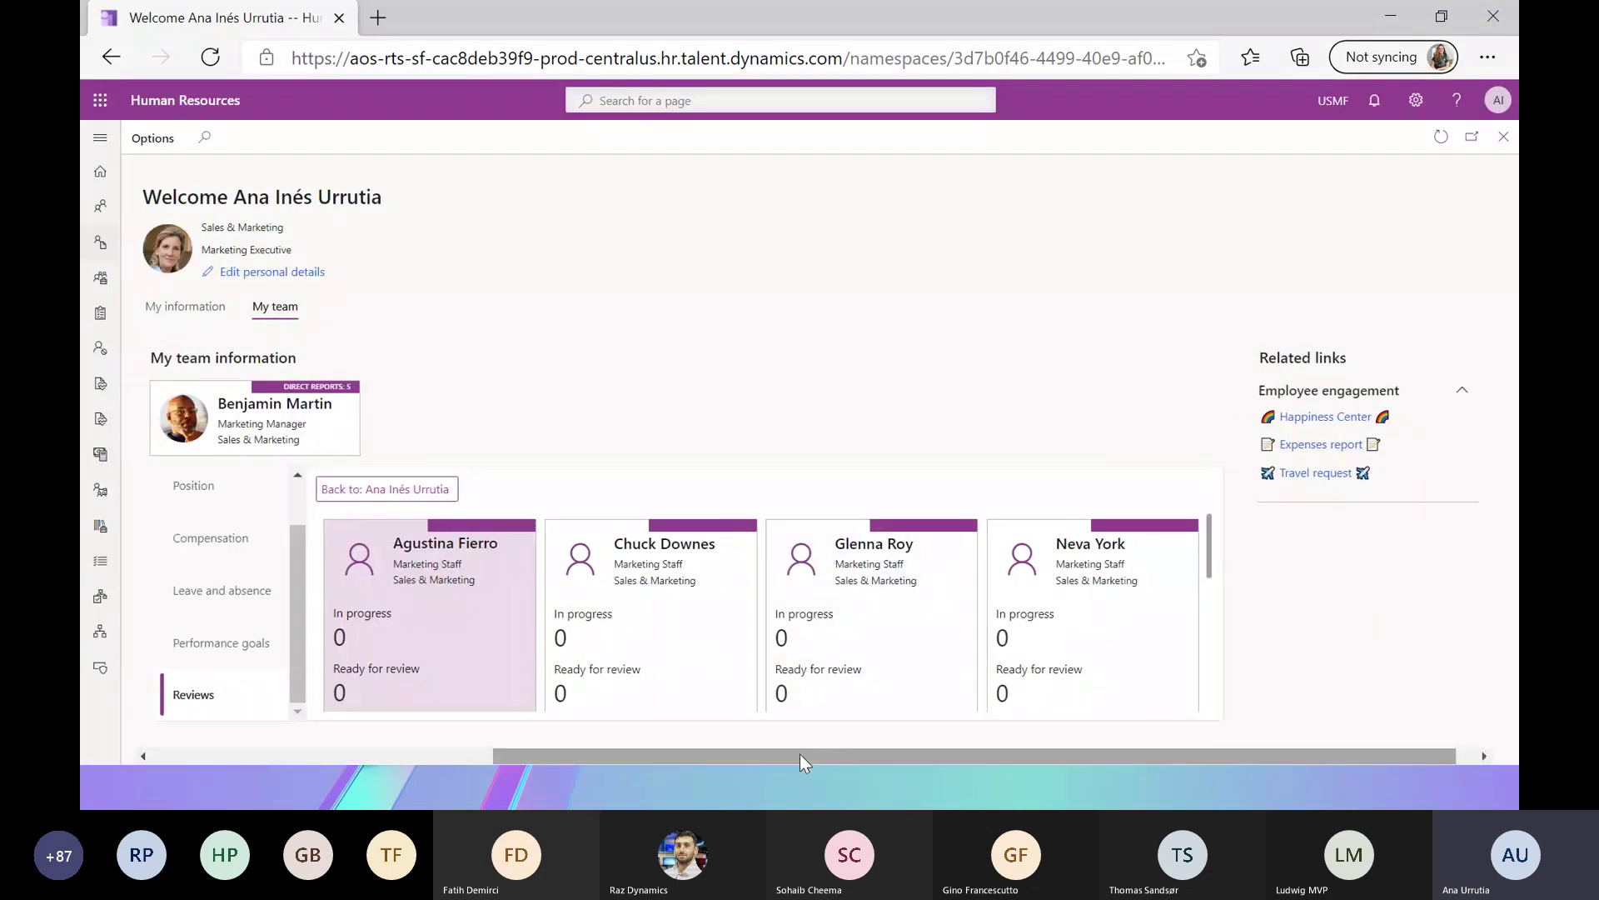
Go back to the managers' level of the team and open the Time off details of the Marketing Manager.
left_click(386, 497)
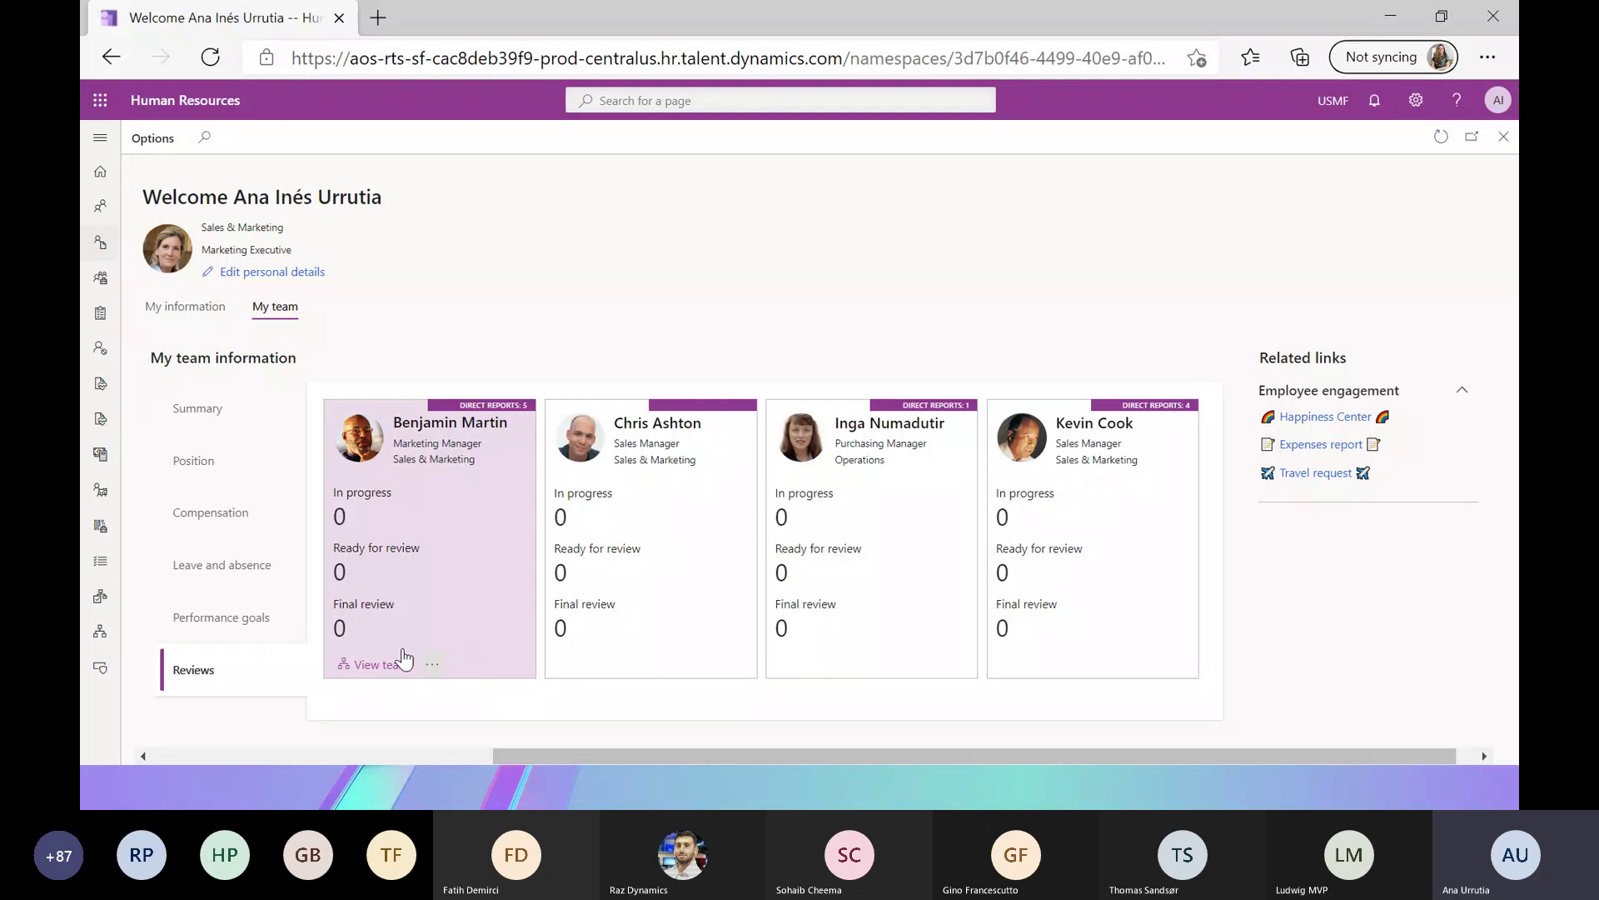
left_click(432, 666)
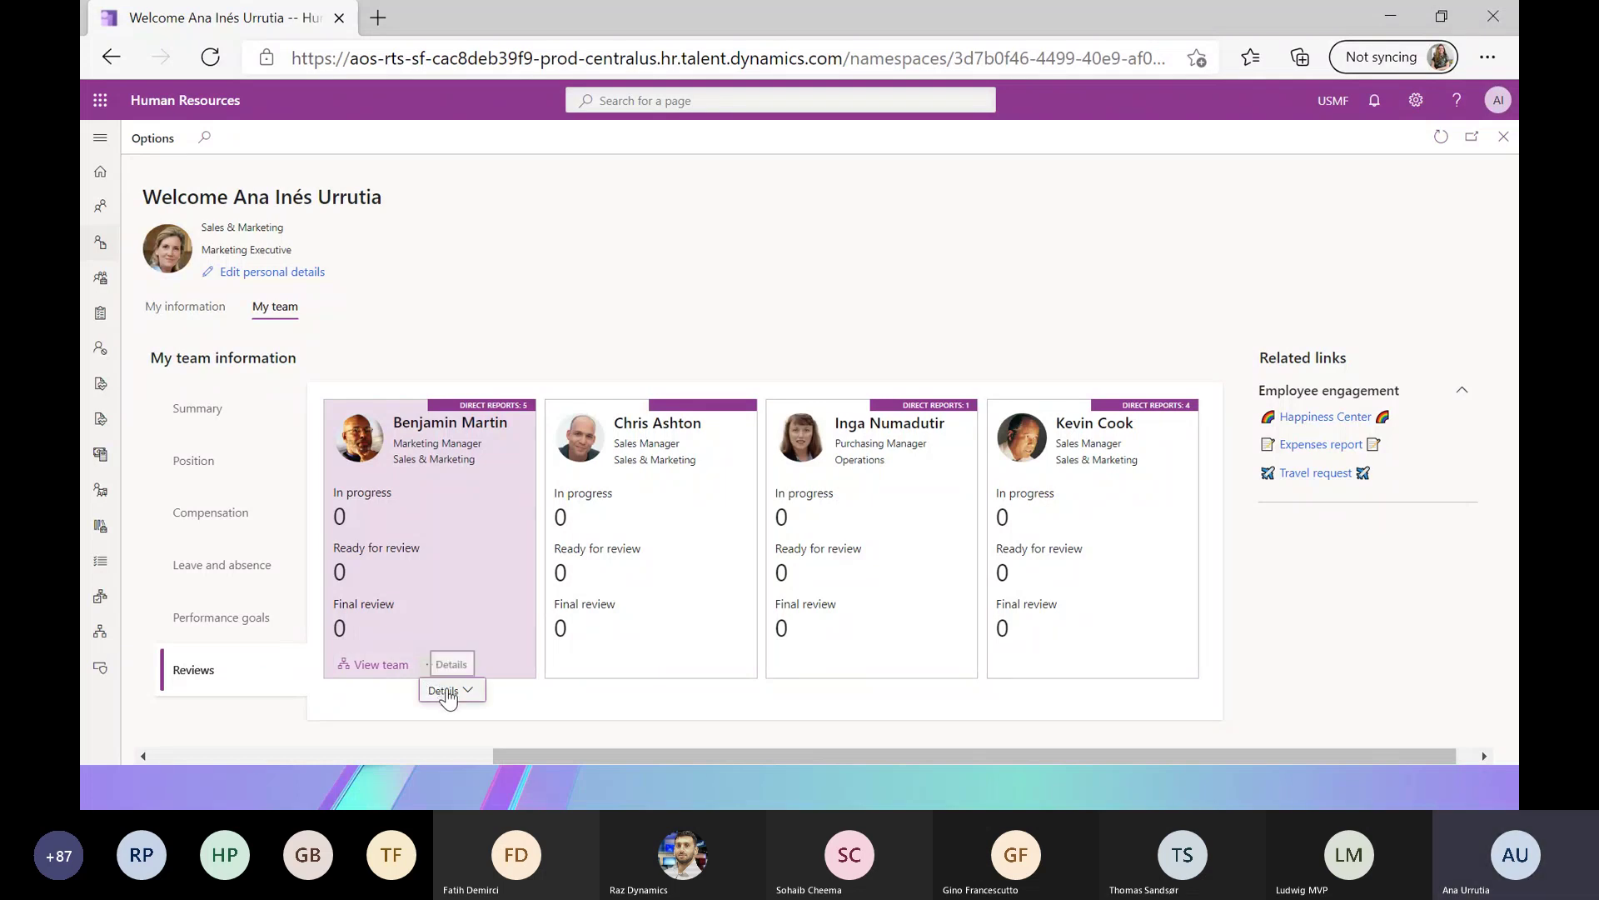
left_click(447, 691)
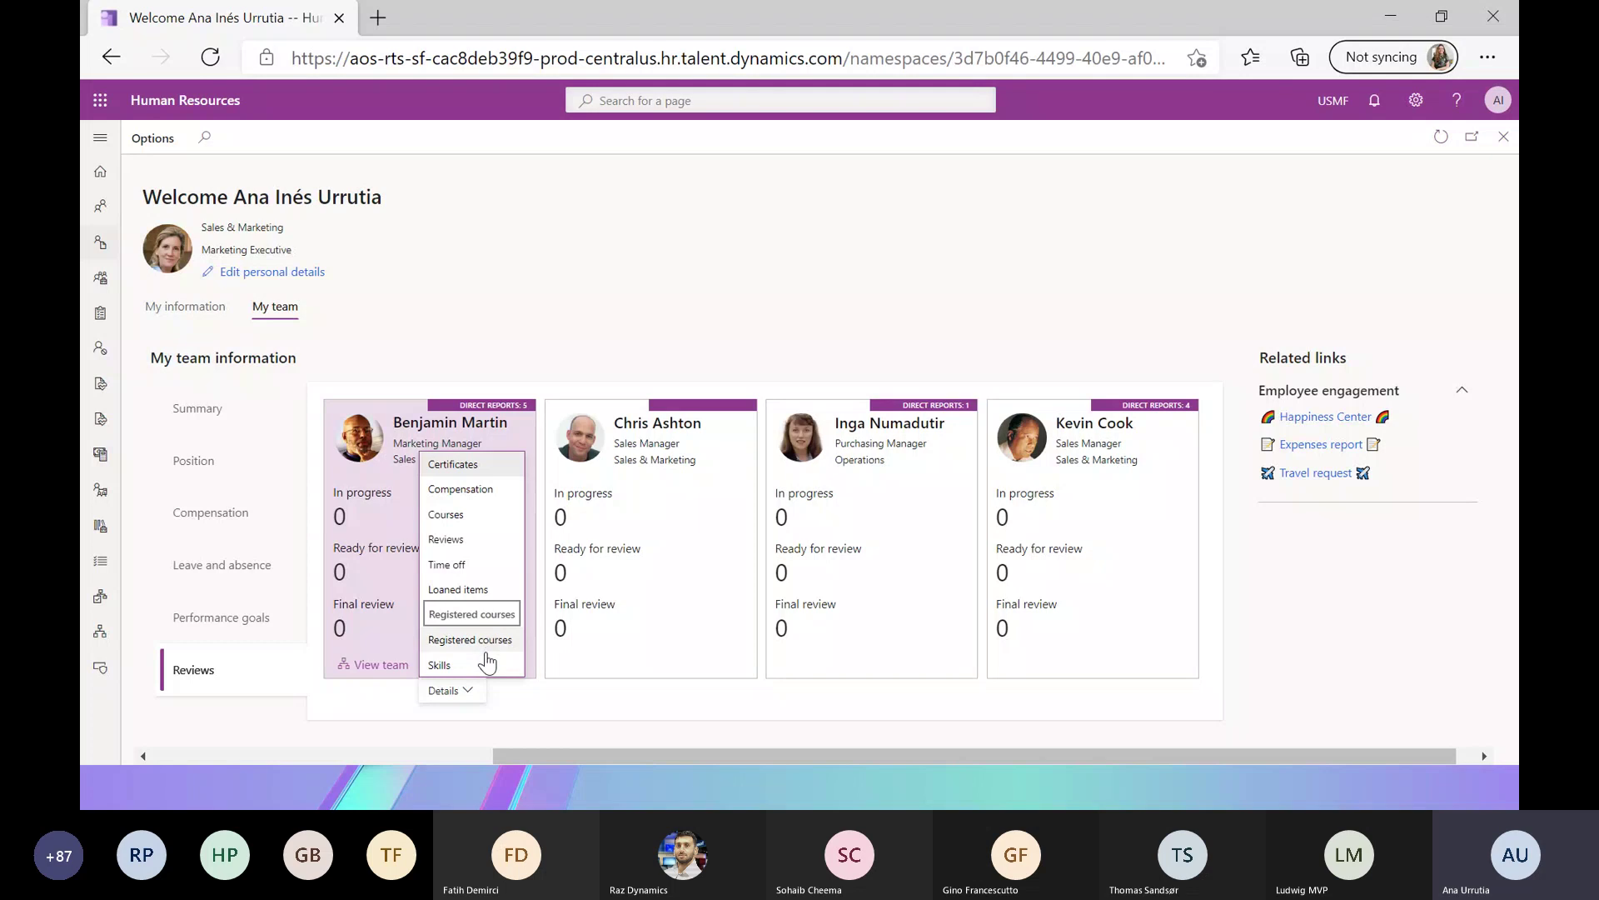
left_click(469, 571)
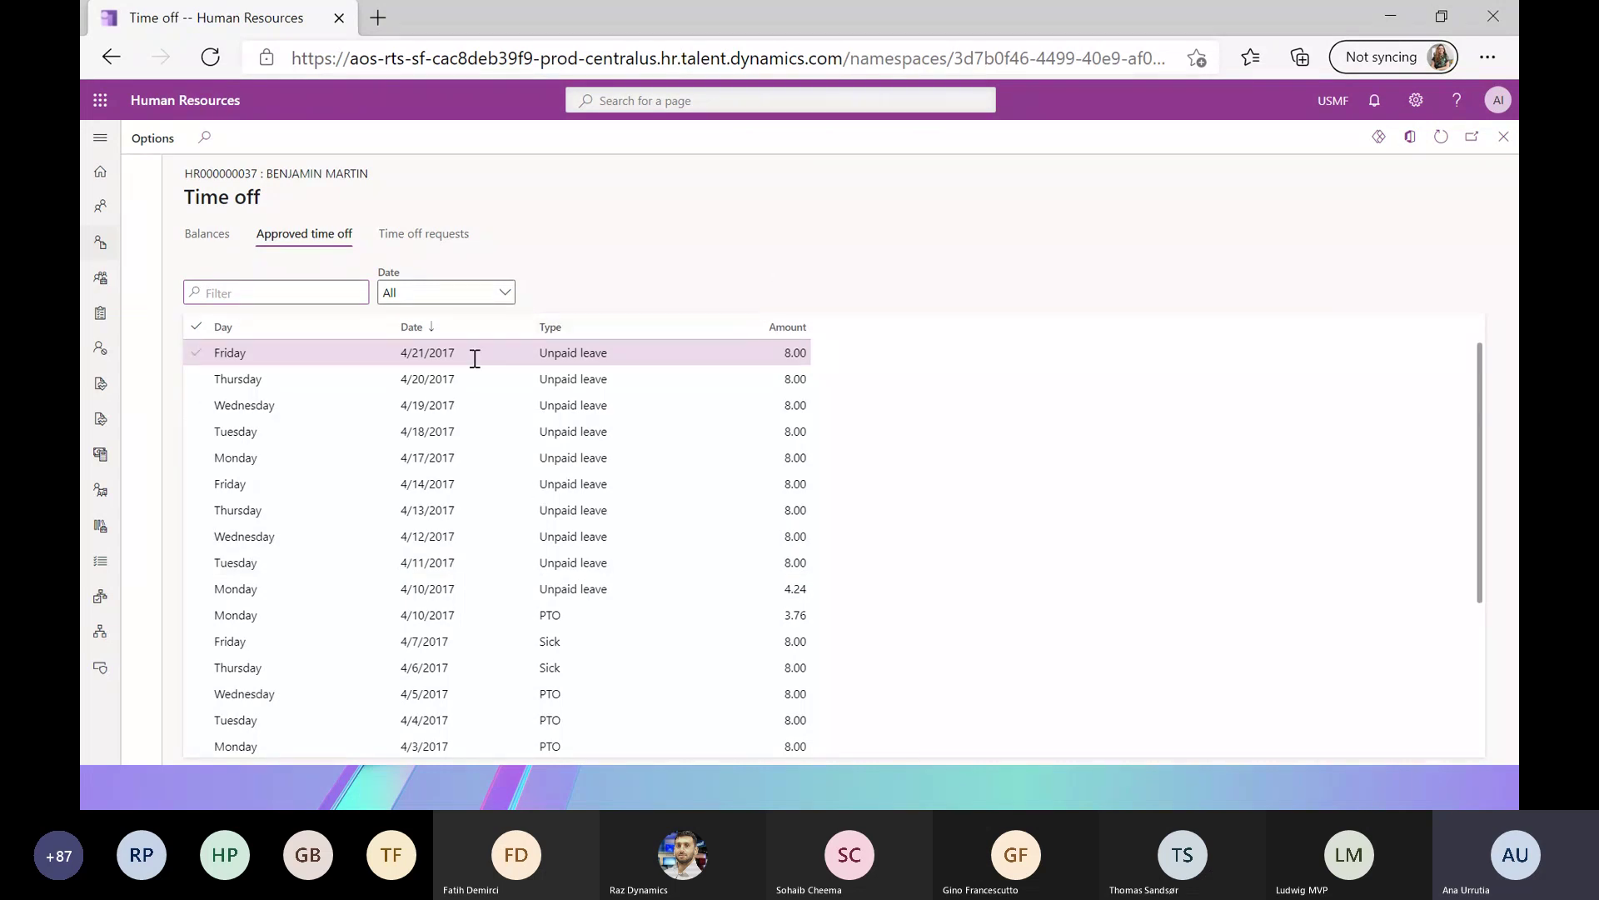
Review the Marketing Manager's time off Balances and Time off requests, then return to the team page.
left_click(212, 236)
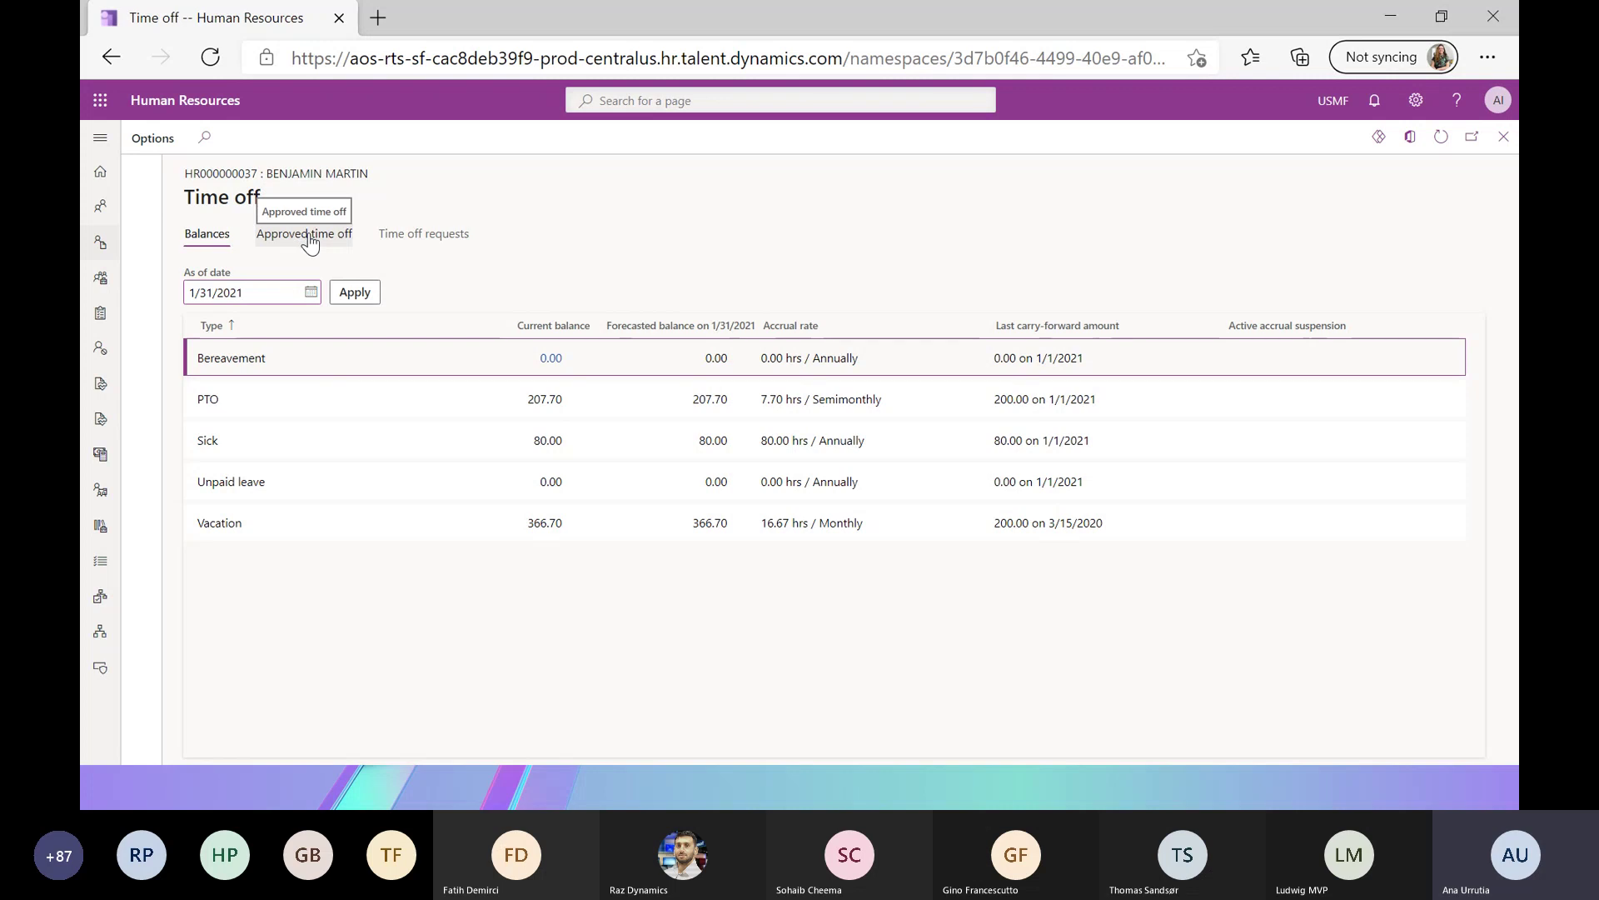
left_click(390, 240)
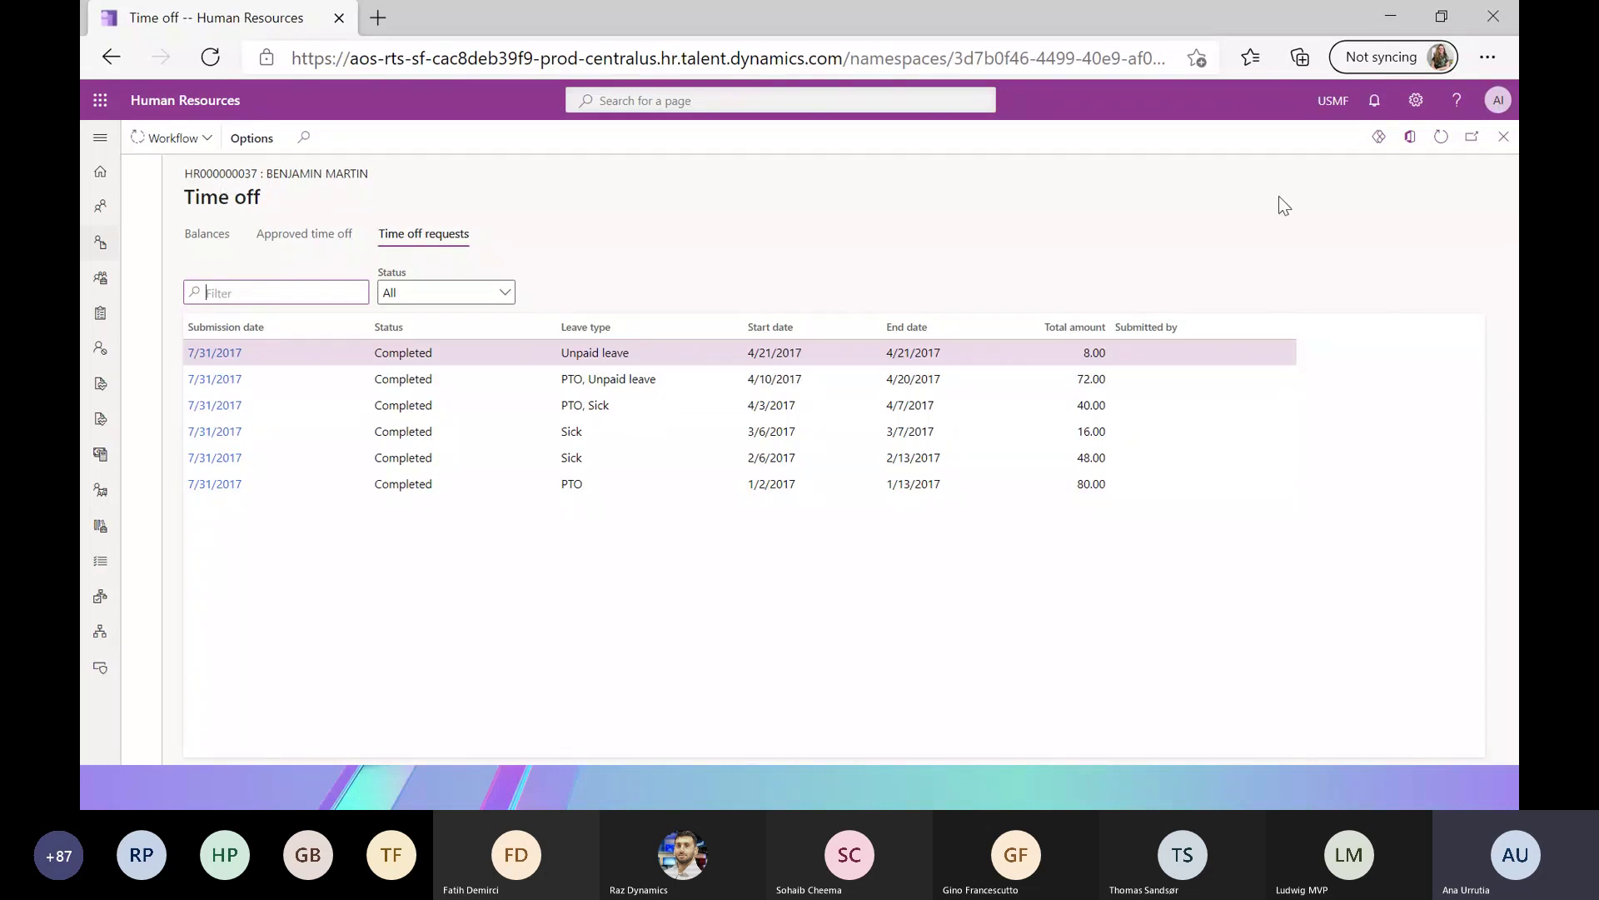
left_click(1502, 143)
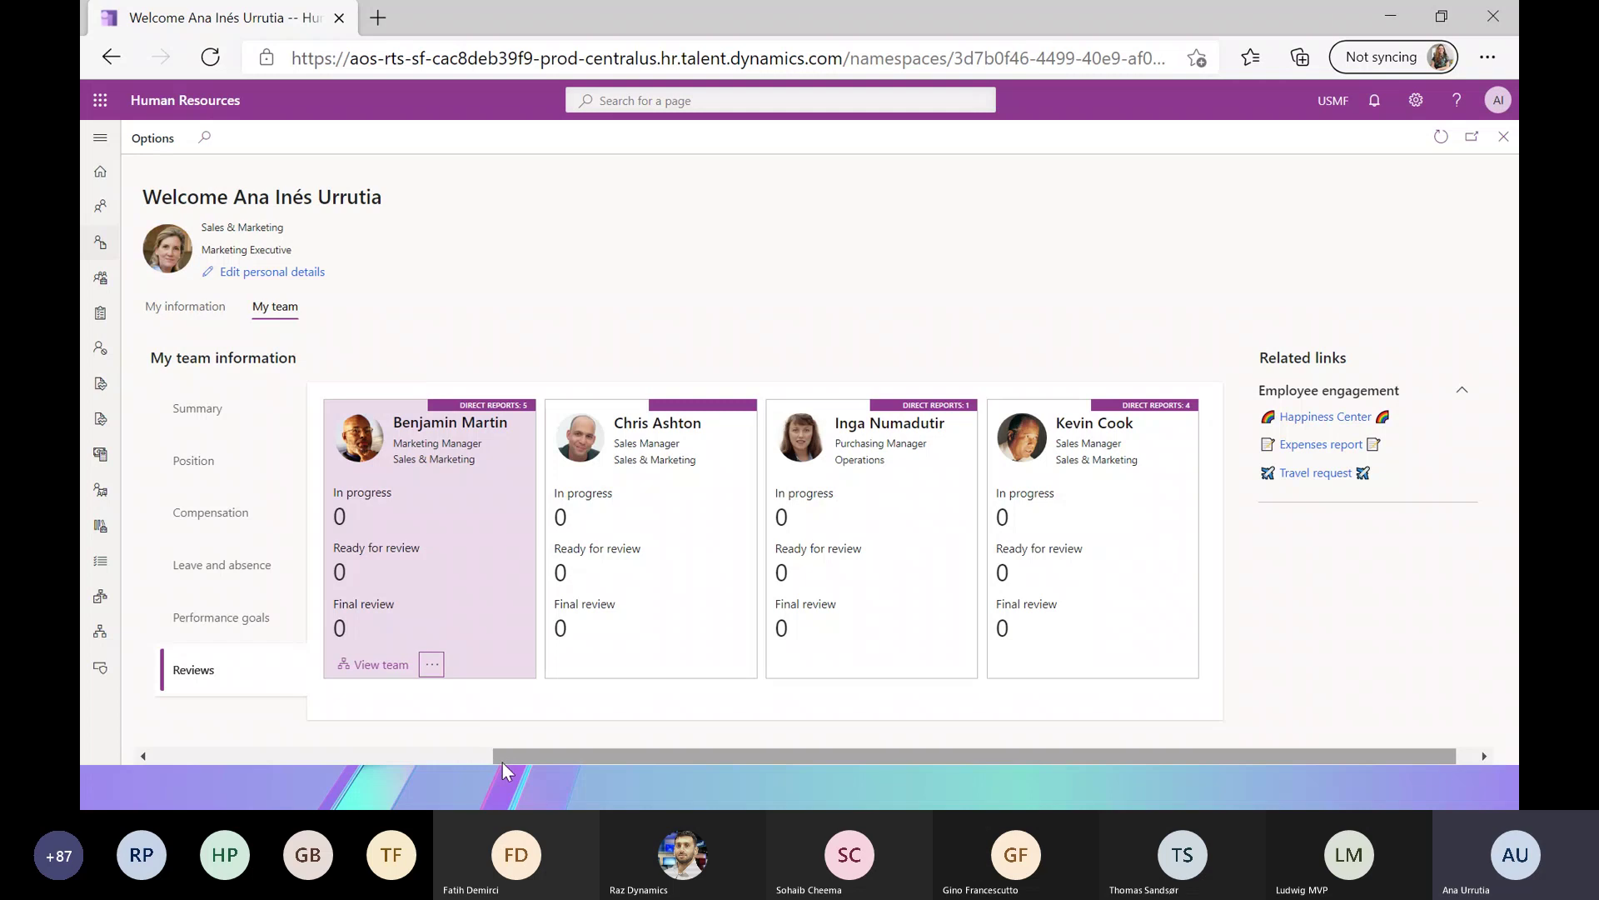
Look across the My team page from the managers' review cards back to the Summary tiles.
mouse_move(502, 756)
left_mouse_down()
mouse_move(463, 757)
mouse_move(497, 757)
left_mouse_up()
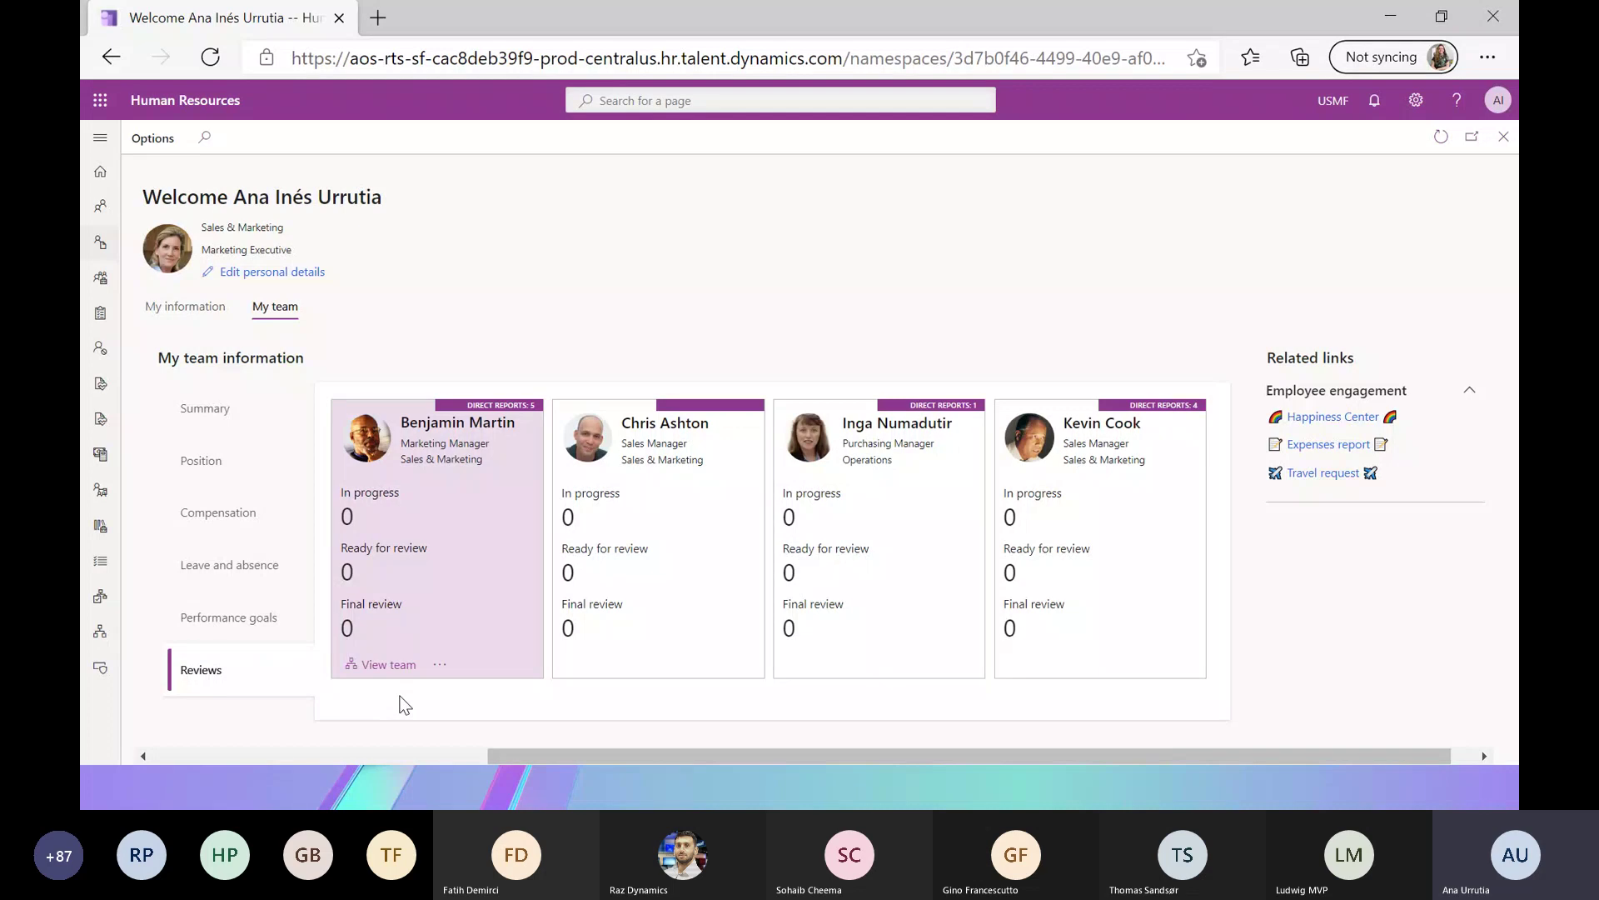
left_click_drag(516, 751, 525, 756)
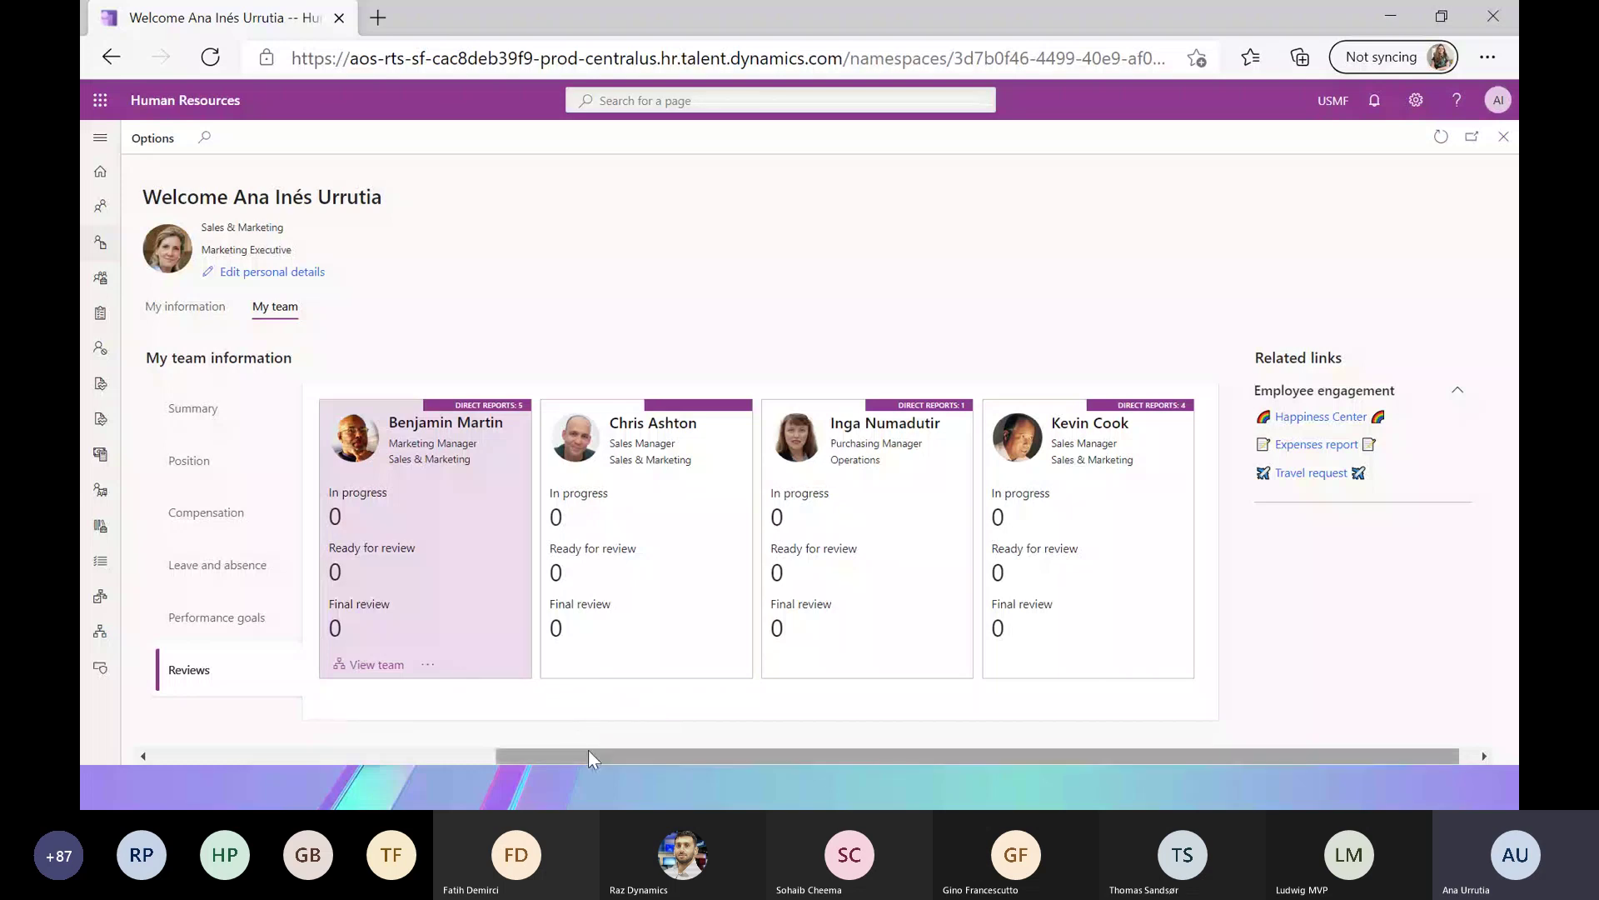
left_click_drag(588, 749, 242, 753)
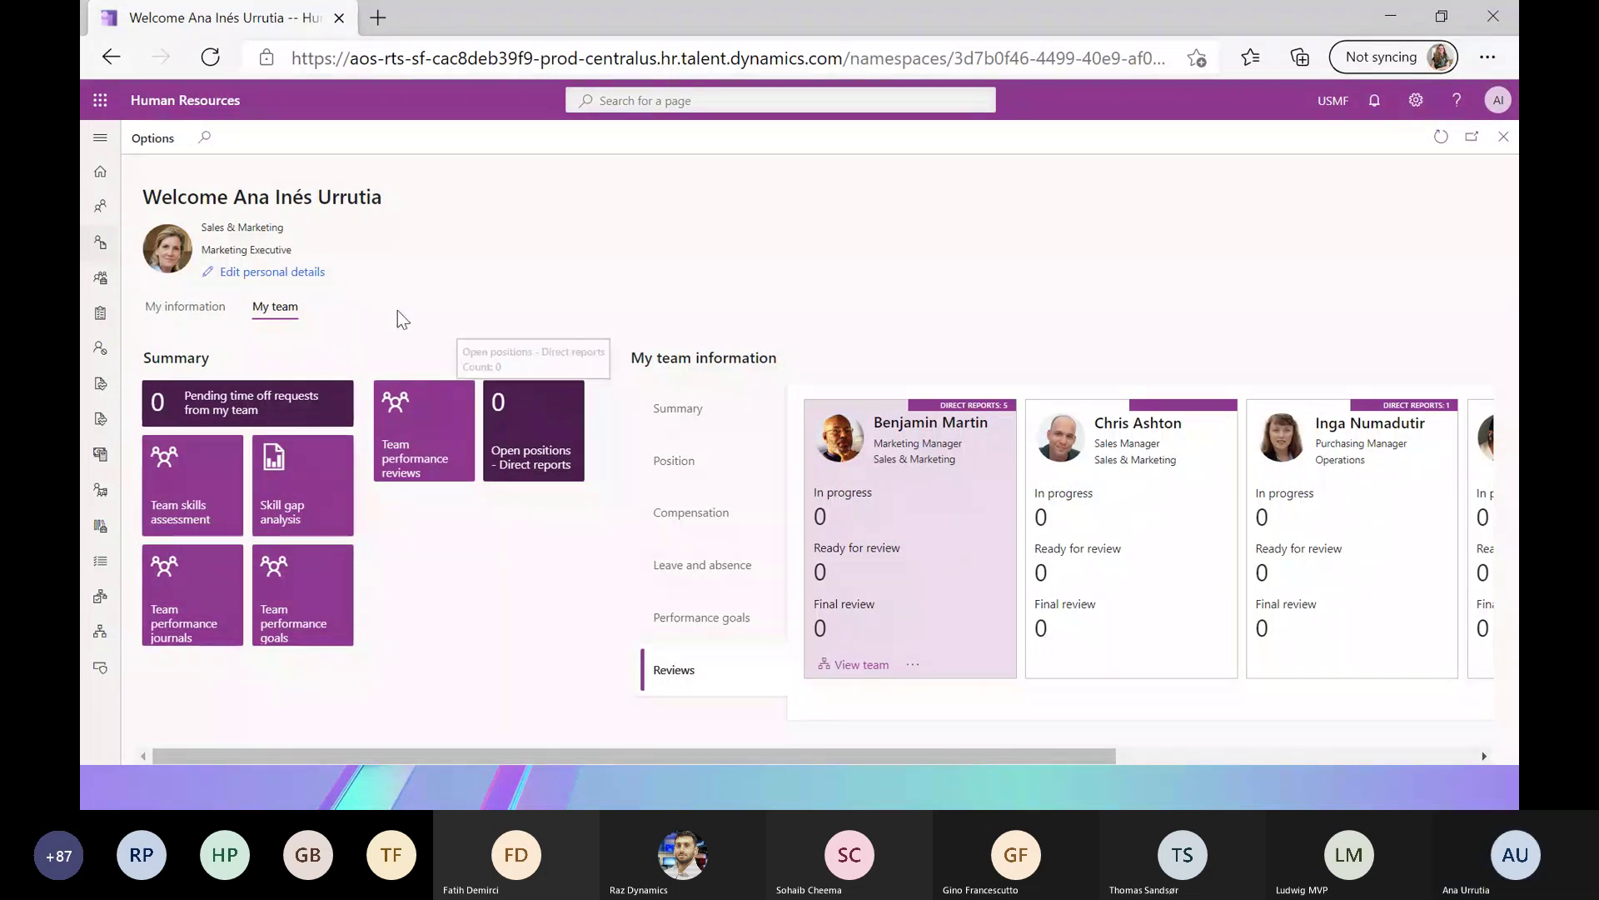
Open the Personnel management workspace and leave the navigation pane collapsed.
left_click(101, 140)
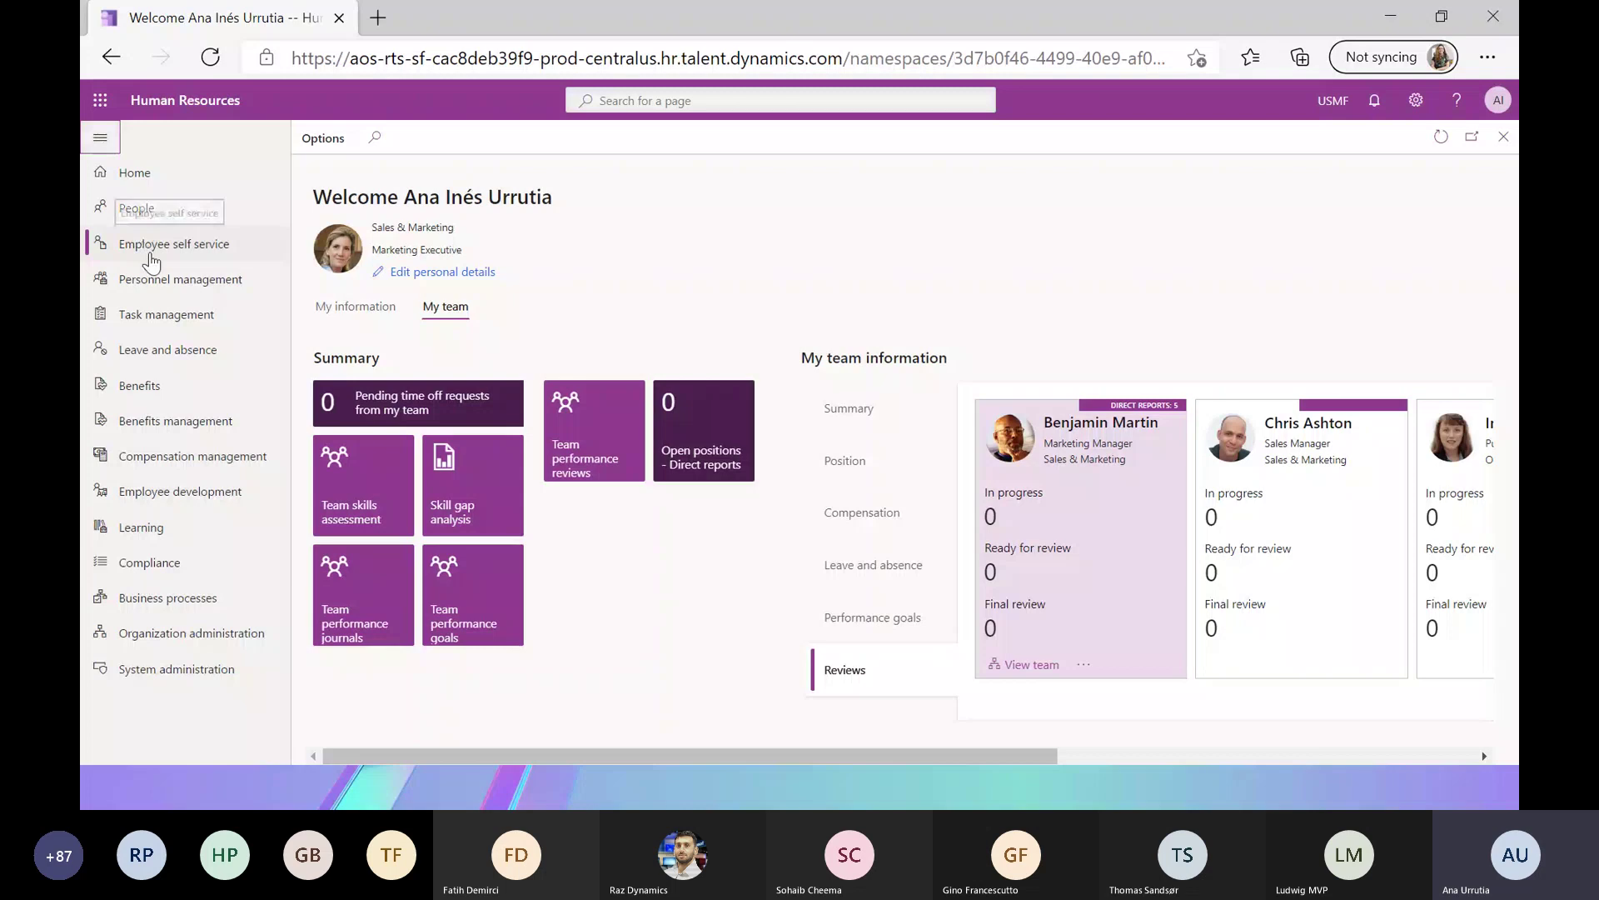
left_click(156, 286)
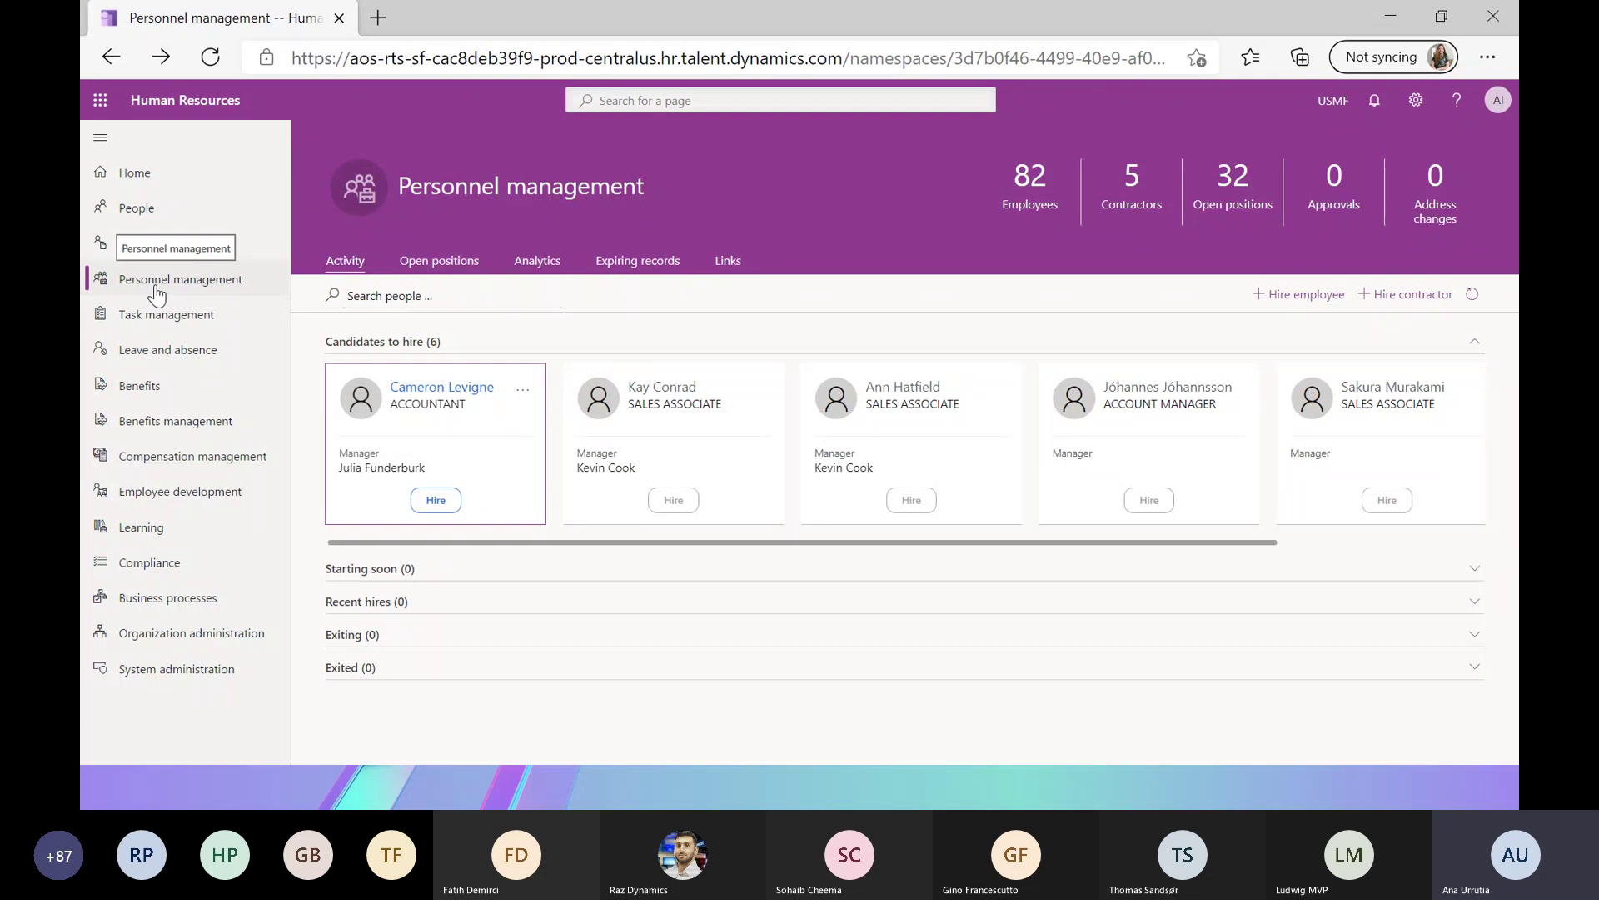
left_click(92, 150)
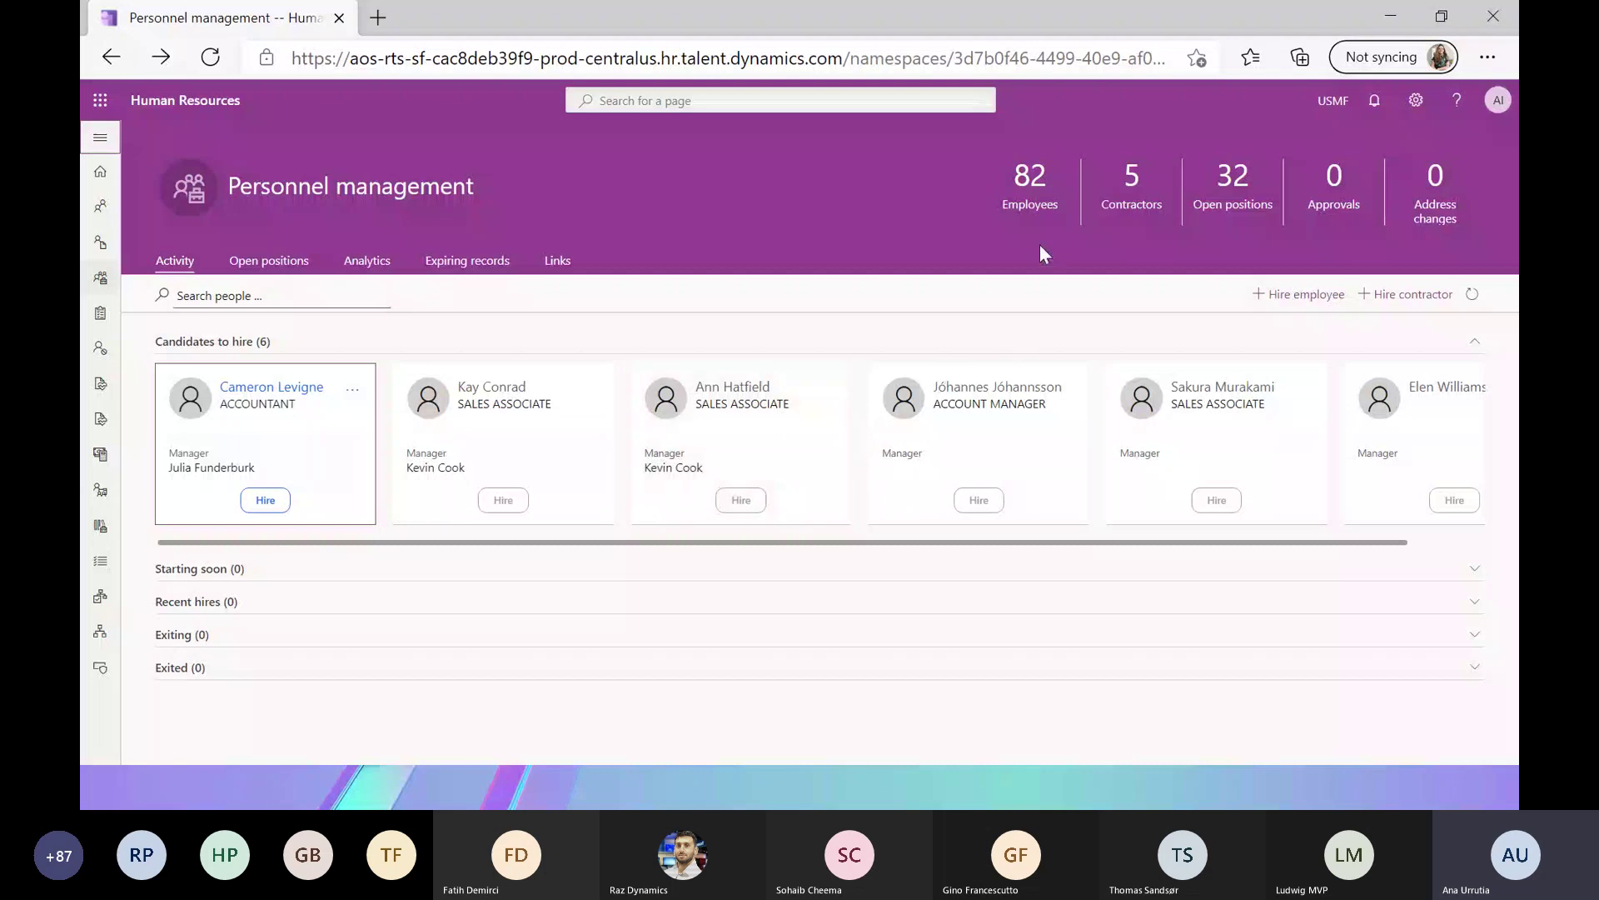
Open the Employees list from its count, look over the workers and available Worker actions, and return to Personnel management.
left_click(1014, 208)
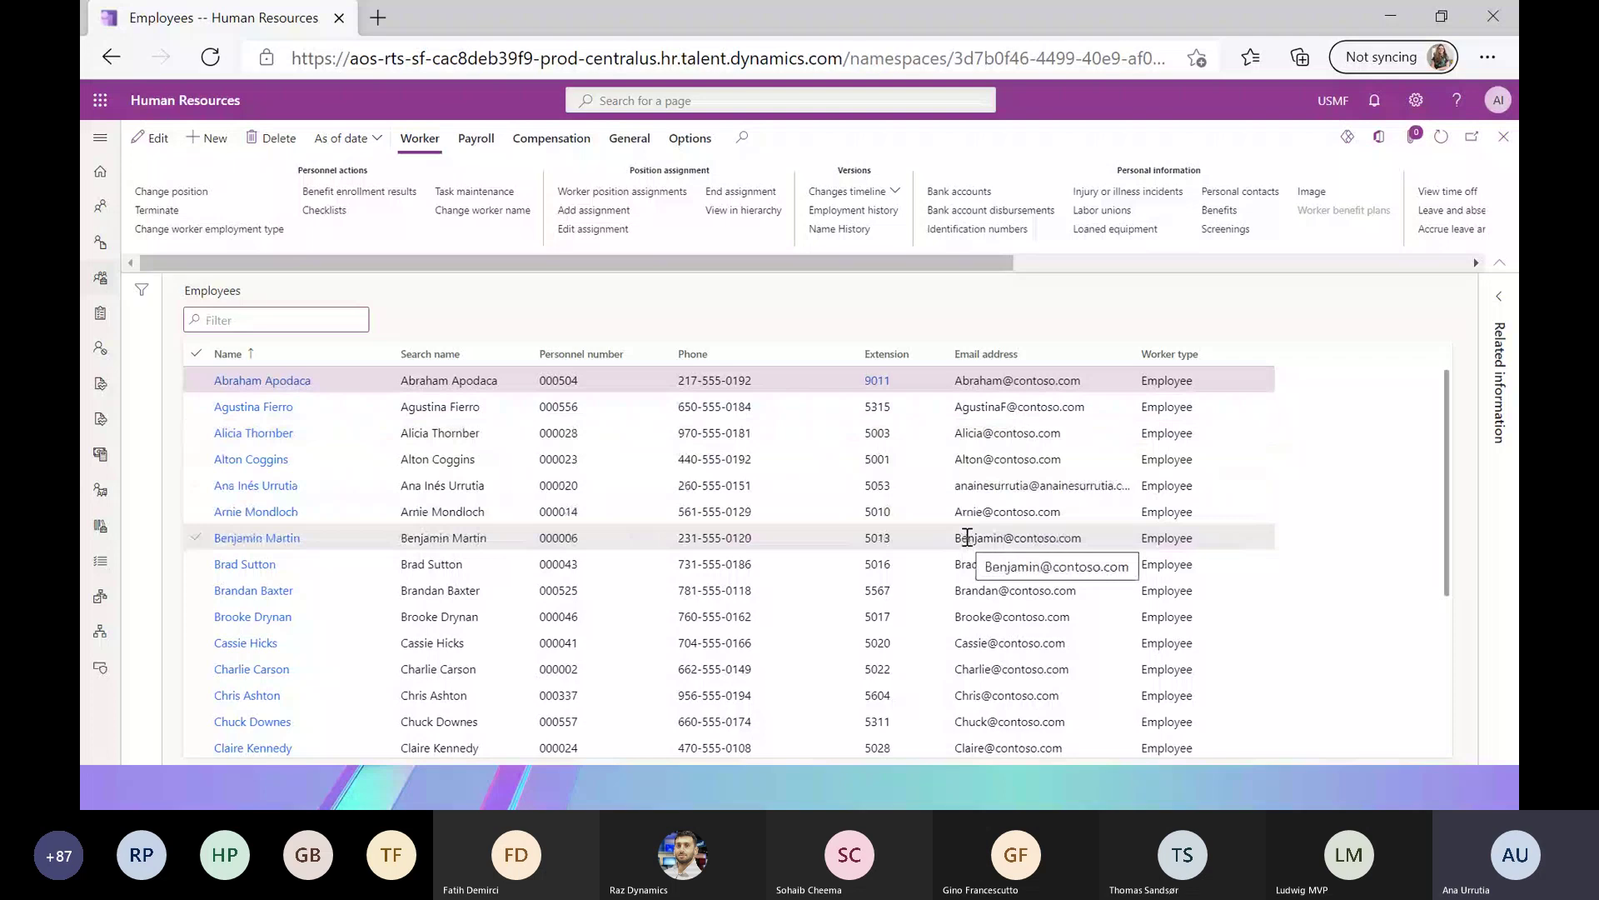
scroll(967, 536, "down", 2)
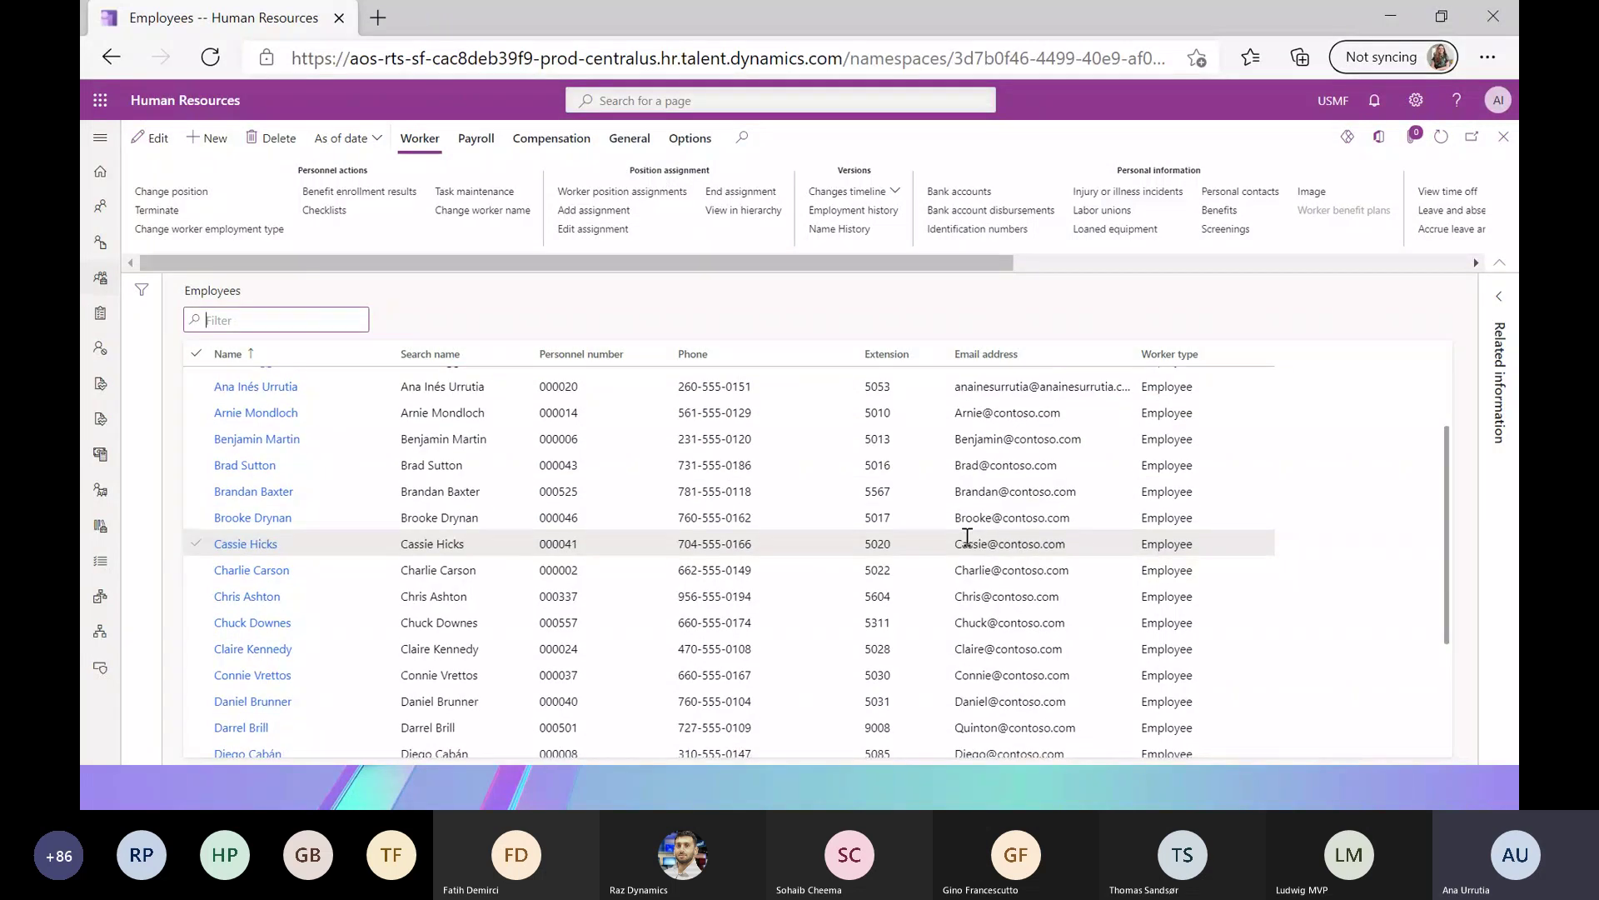
scroll(967, 536, "up", 2)
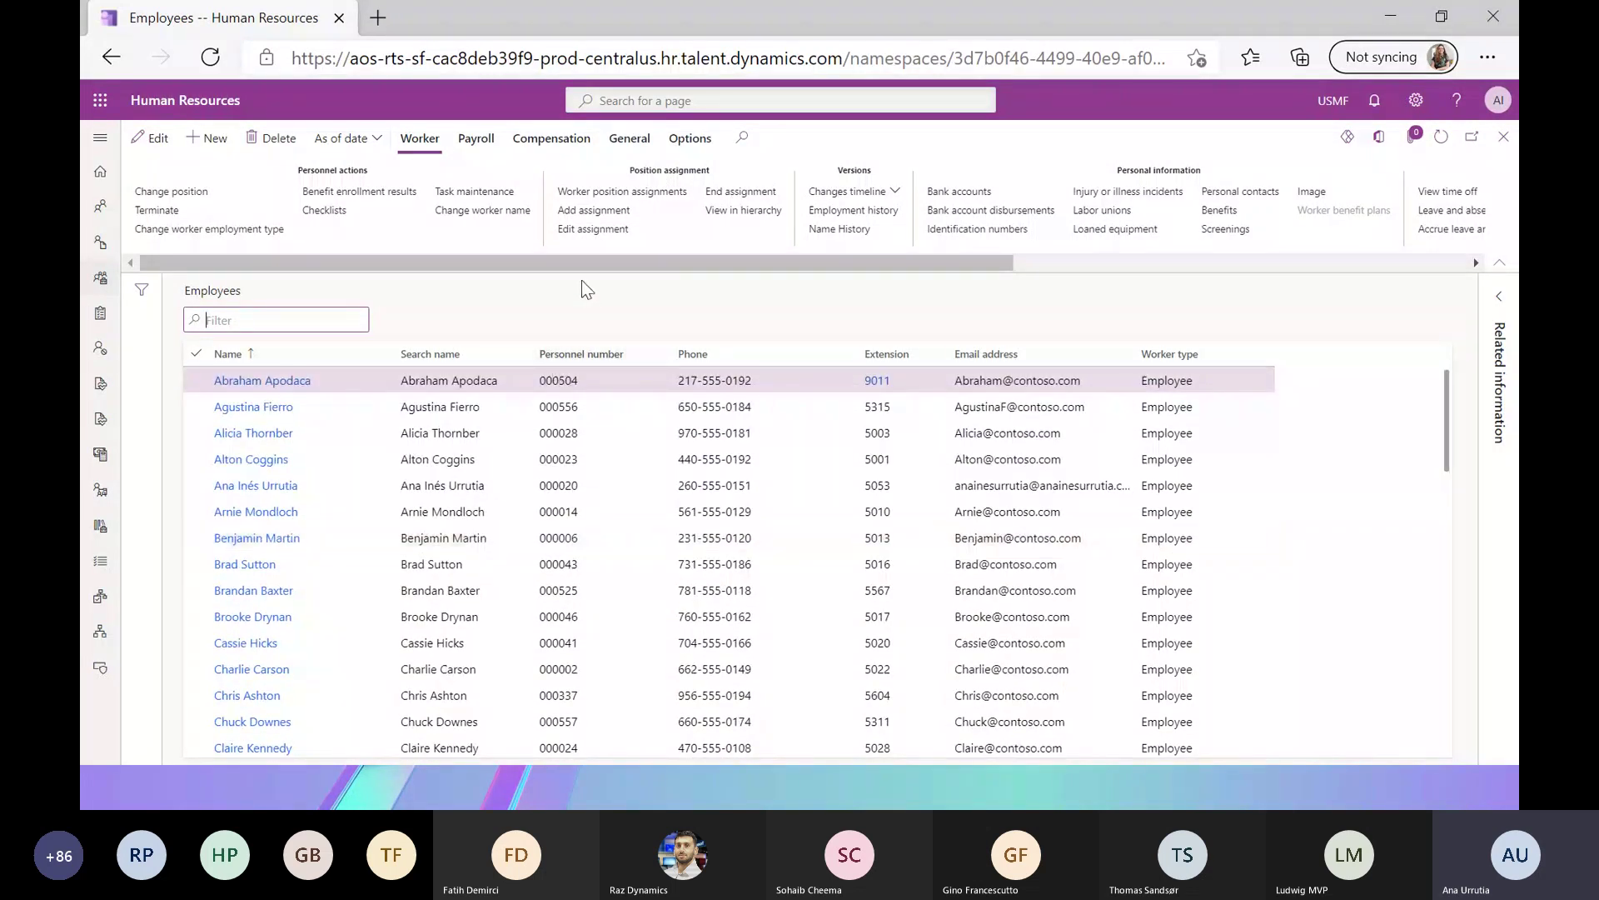
left_click_drag(580, 259, 1054, 258)
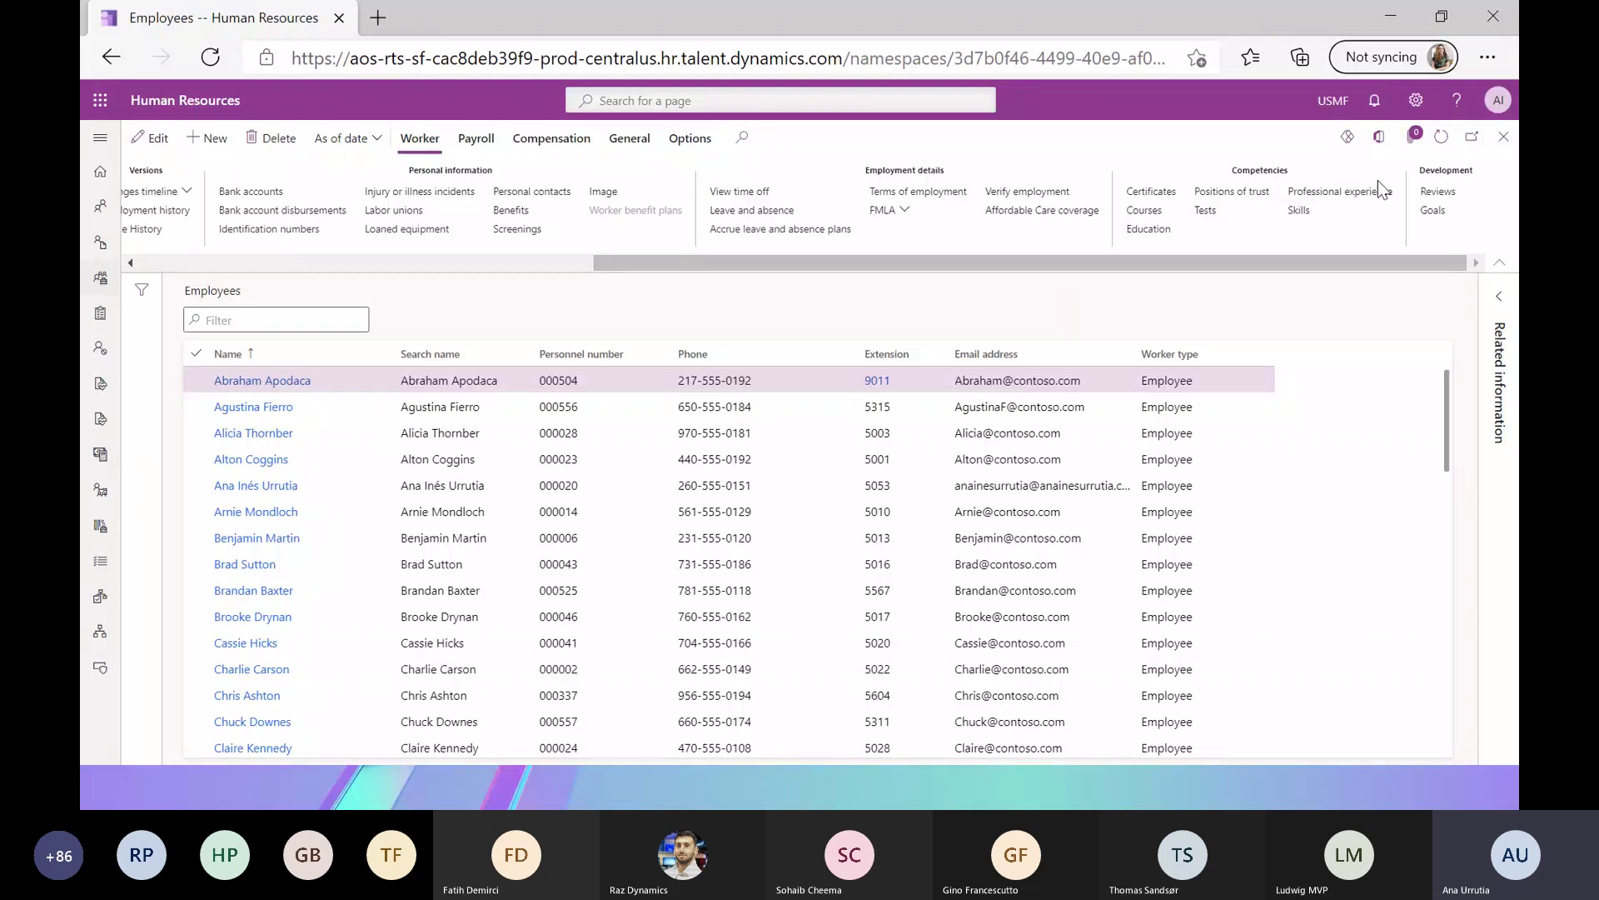
left_click(1500, 145)
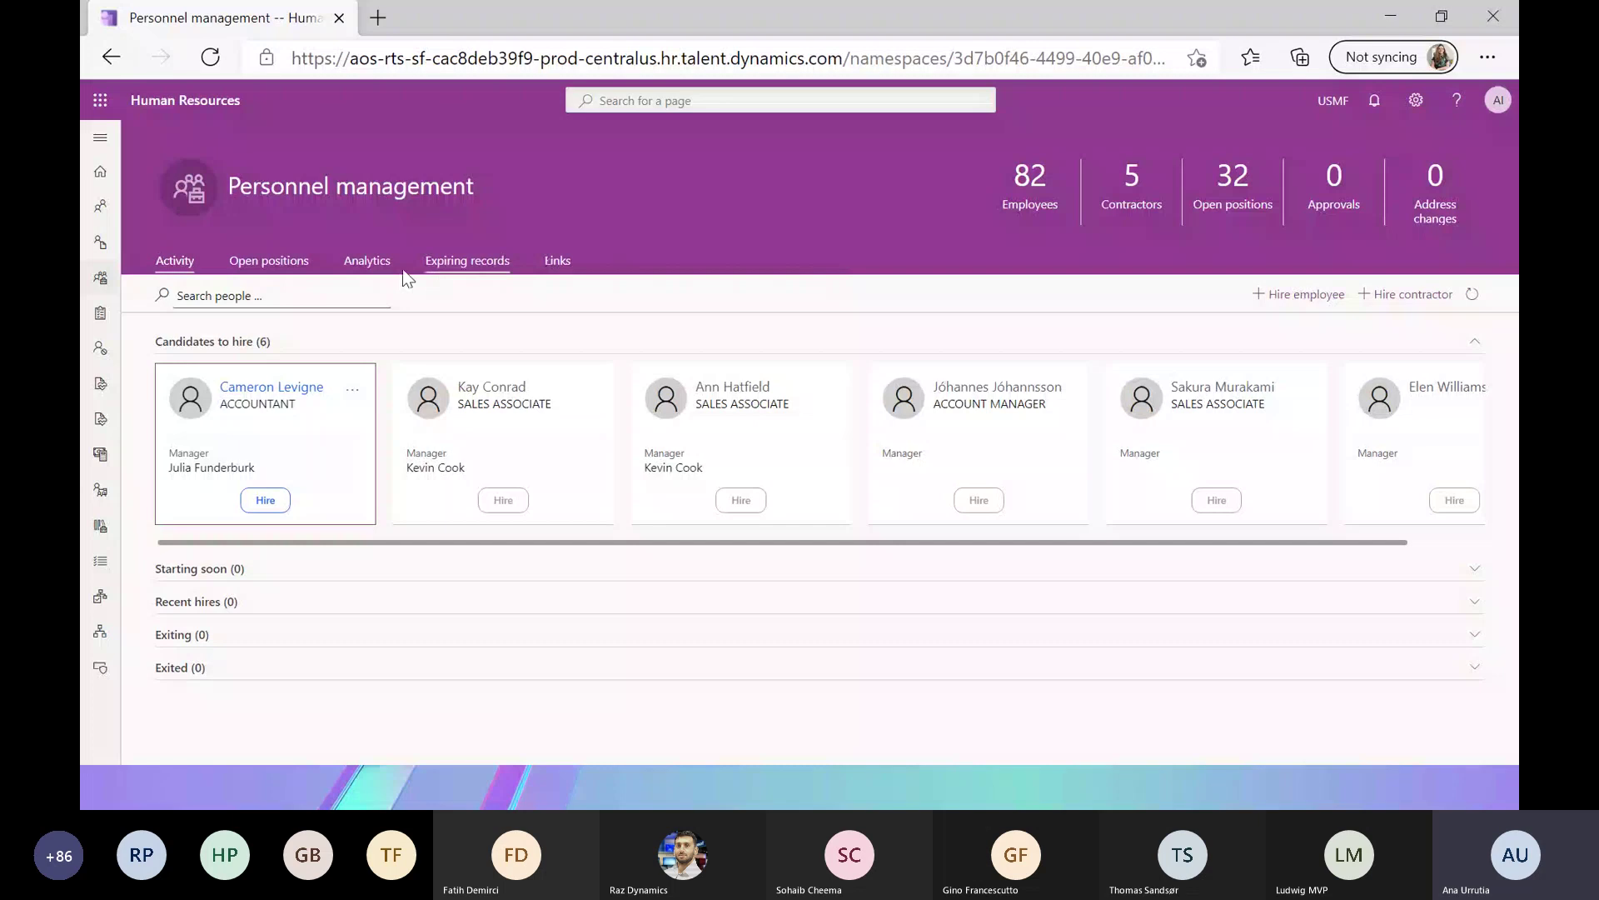
Open the People by Department report in Analytics and inspect the headcounts of Retail Operations and Client Services.
left_click(368, 261)
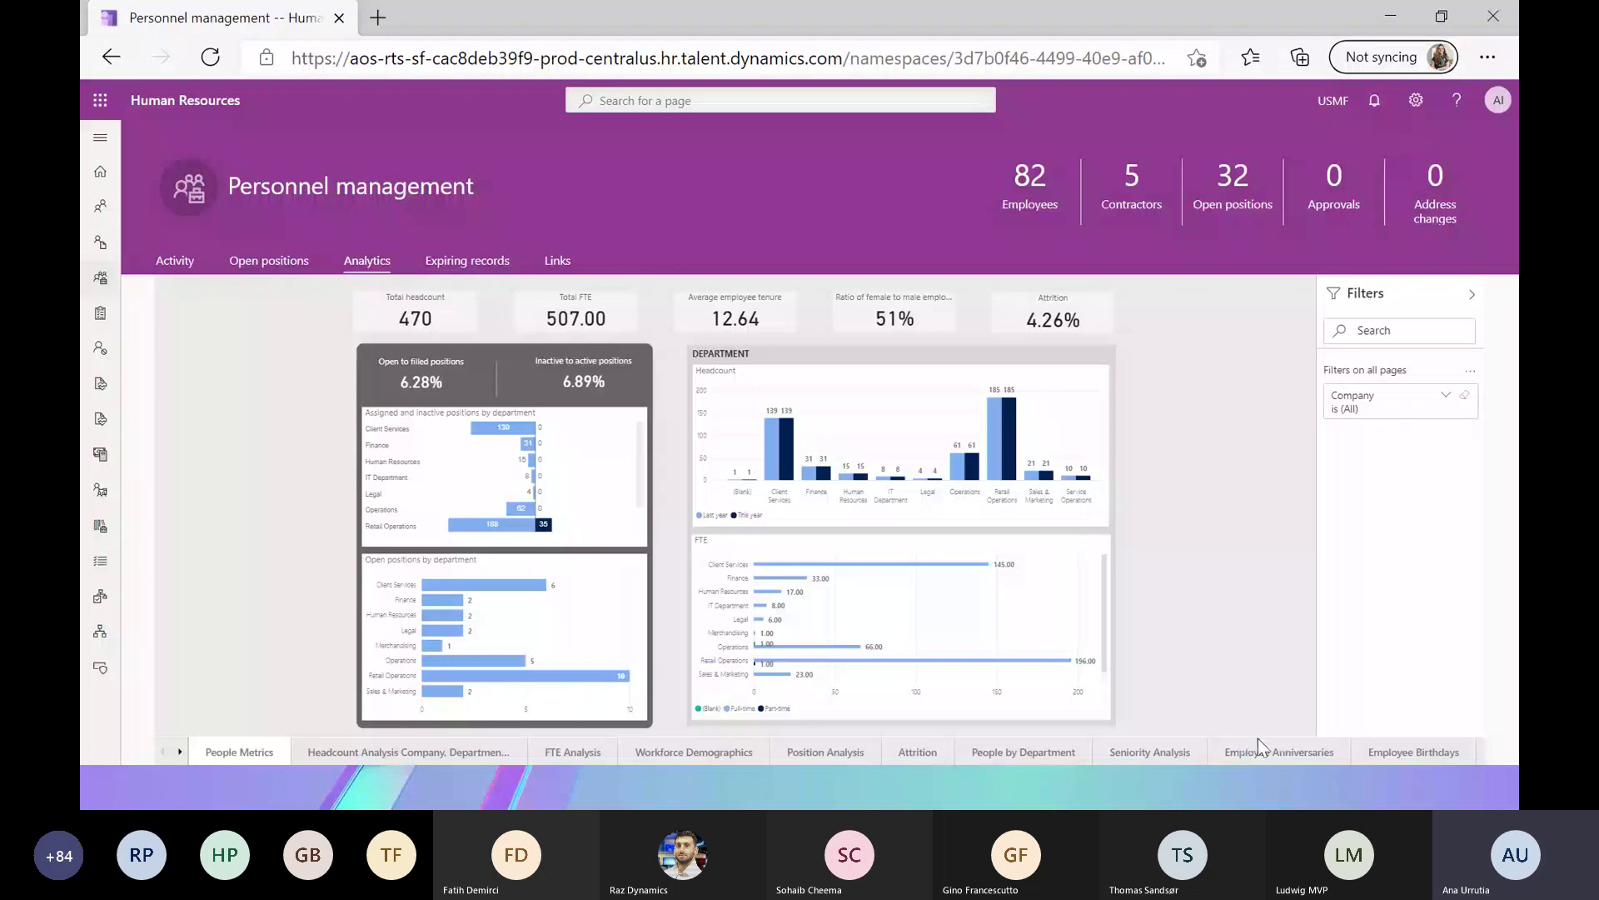
left_click(998, 748)
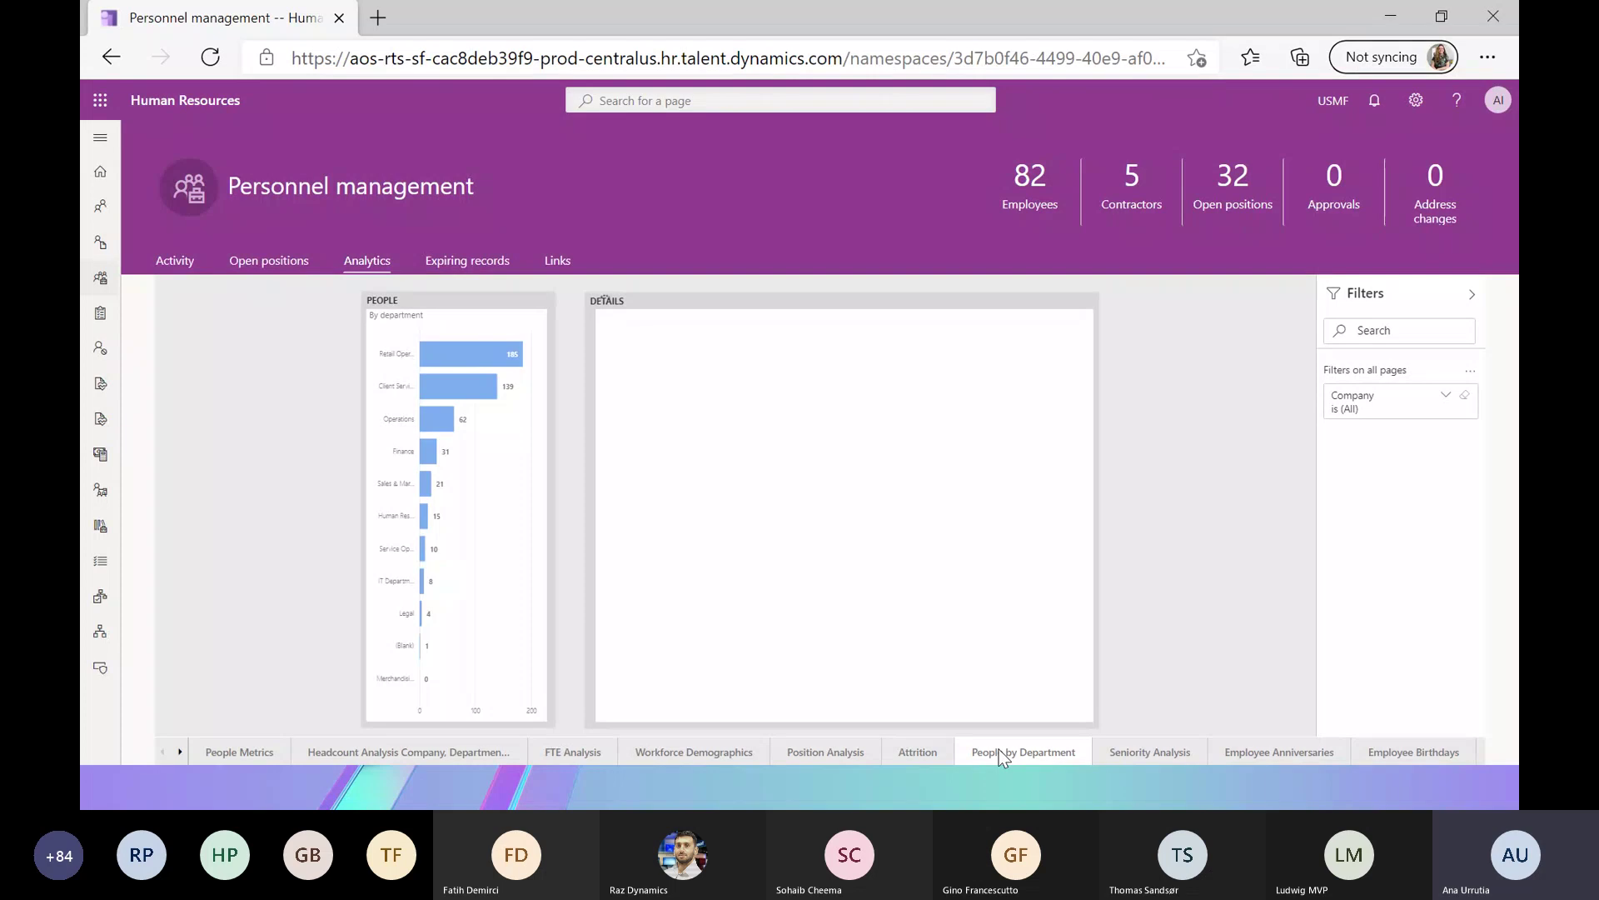
mouse_move(460, 360)
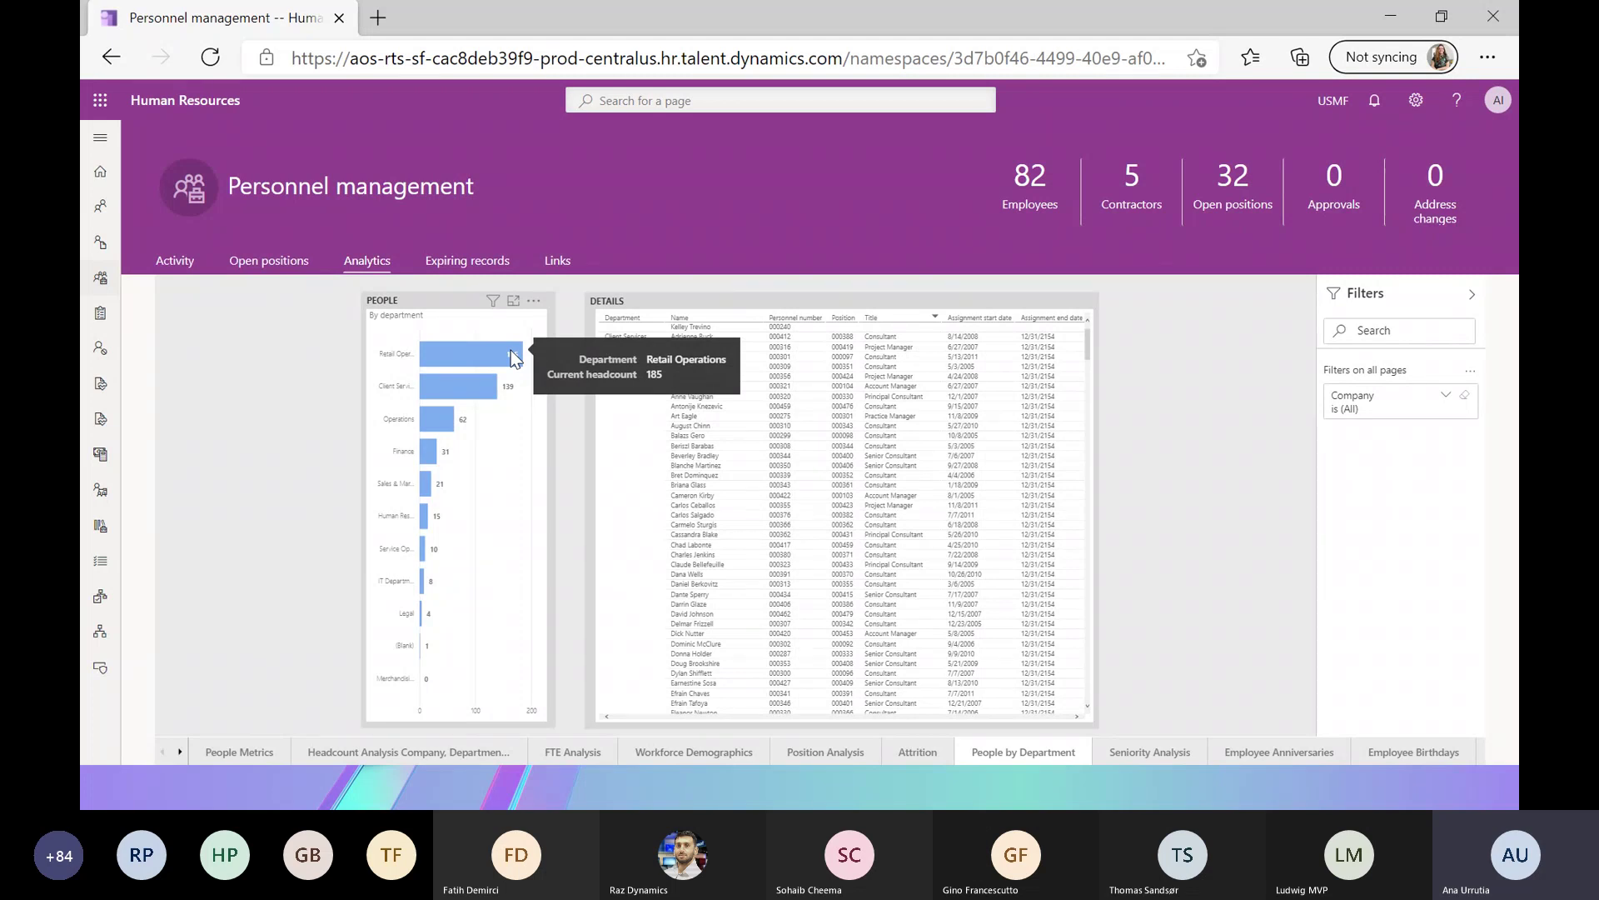
mouse_move(448, 386)
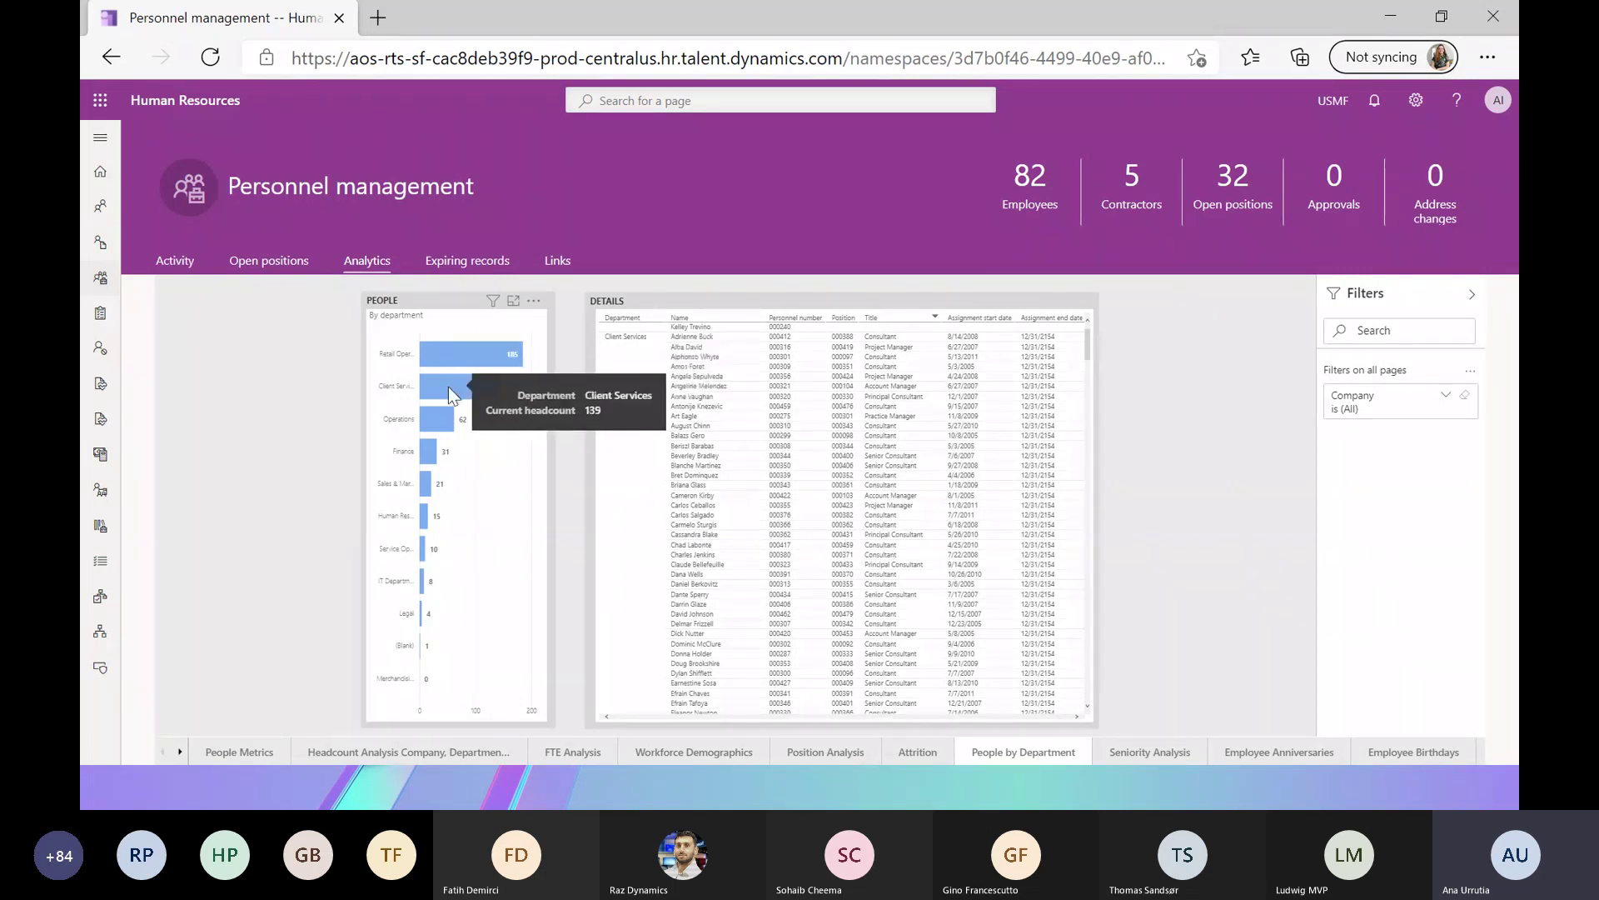